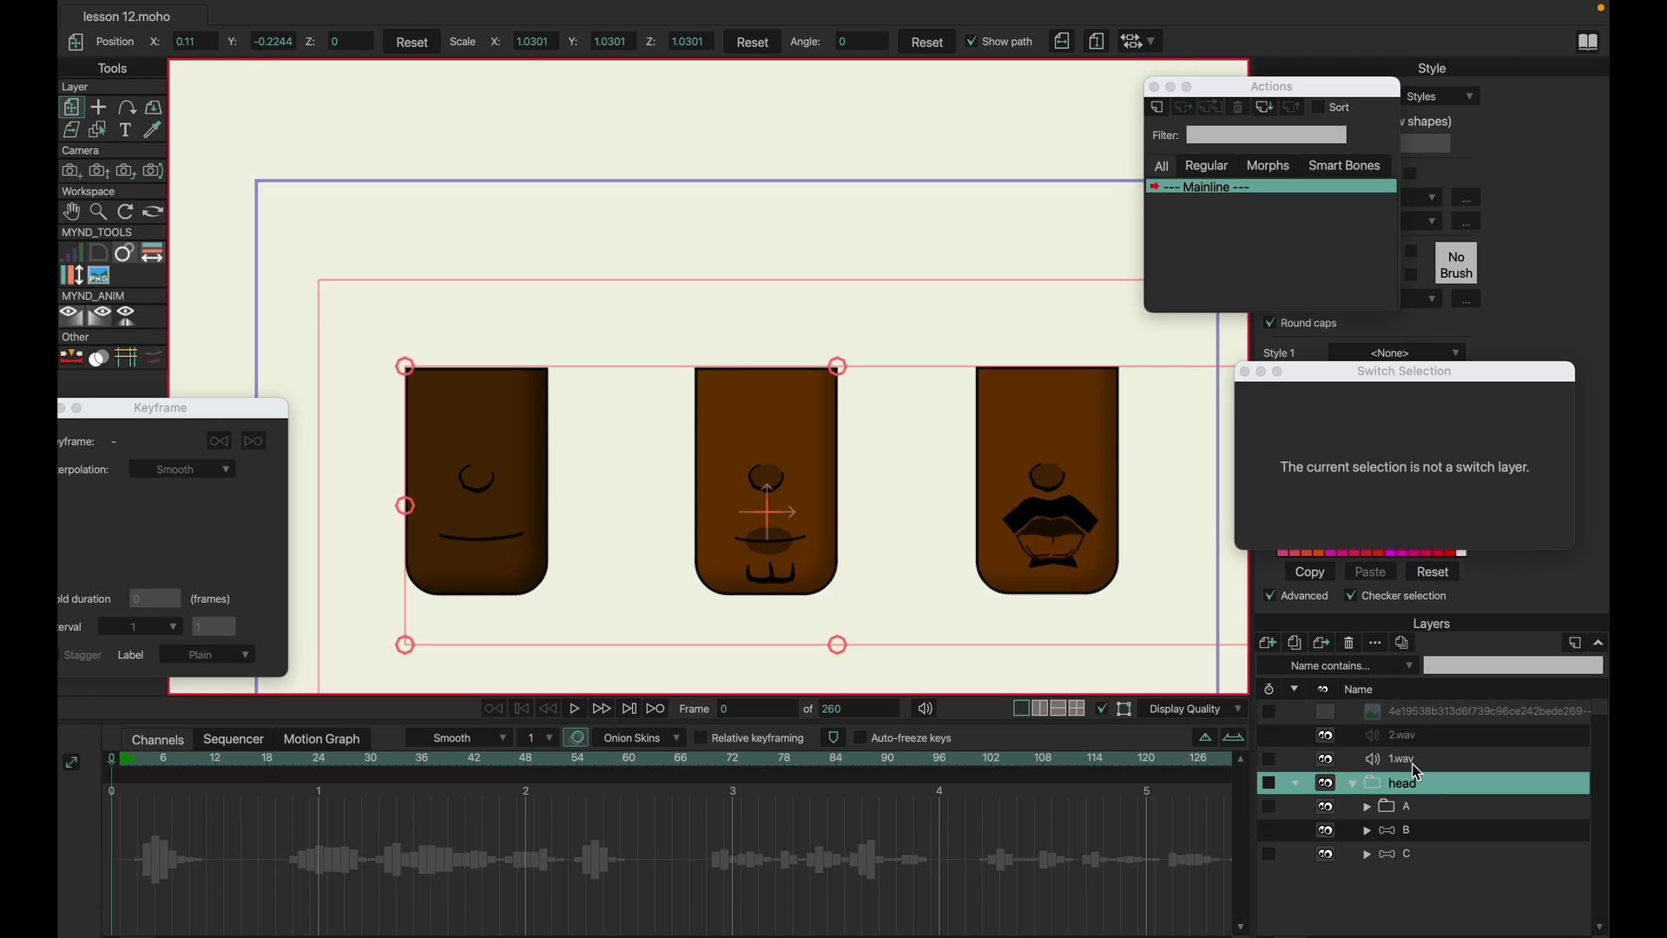
- Hide heads B and C, zoom and centre on head A, and expand layer A
click(1415, 806)
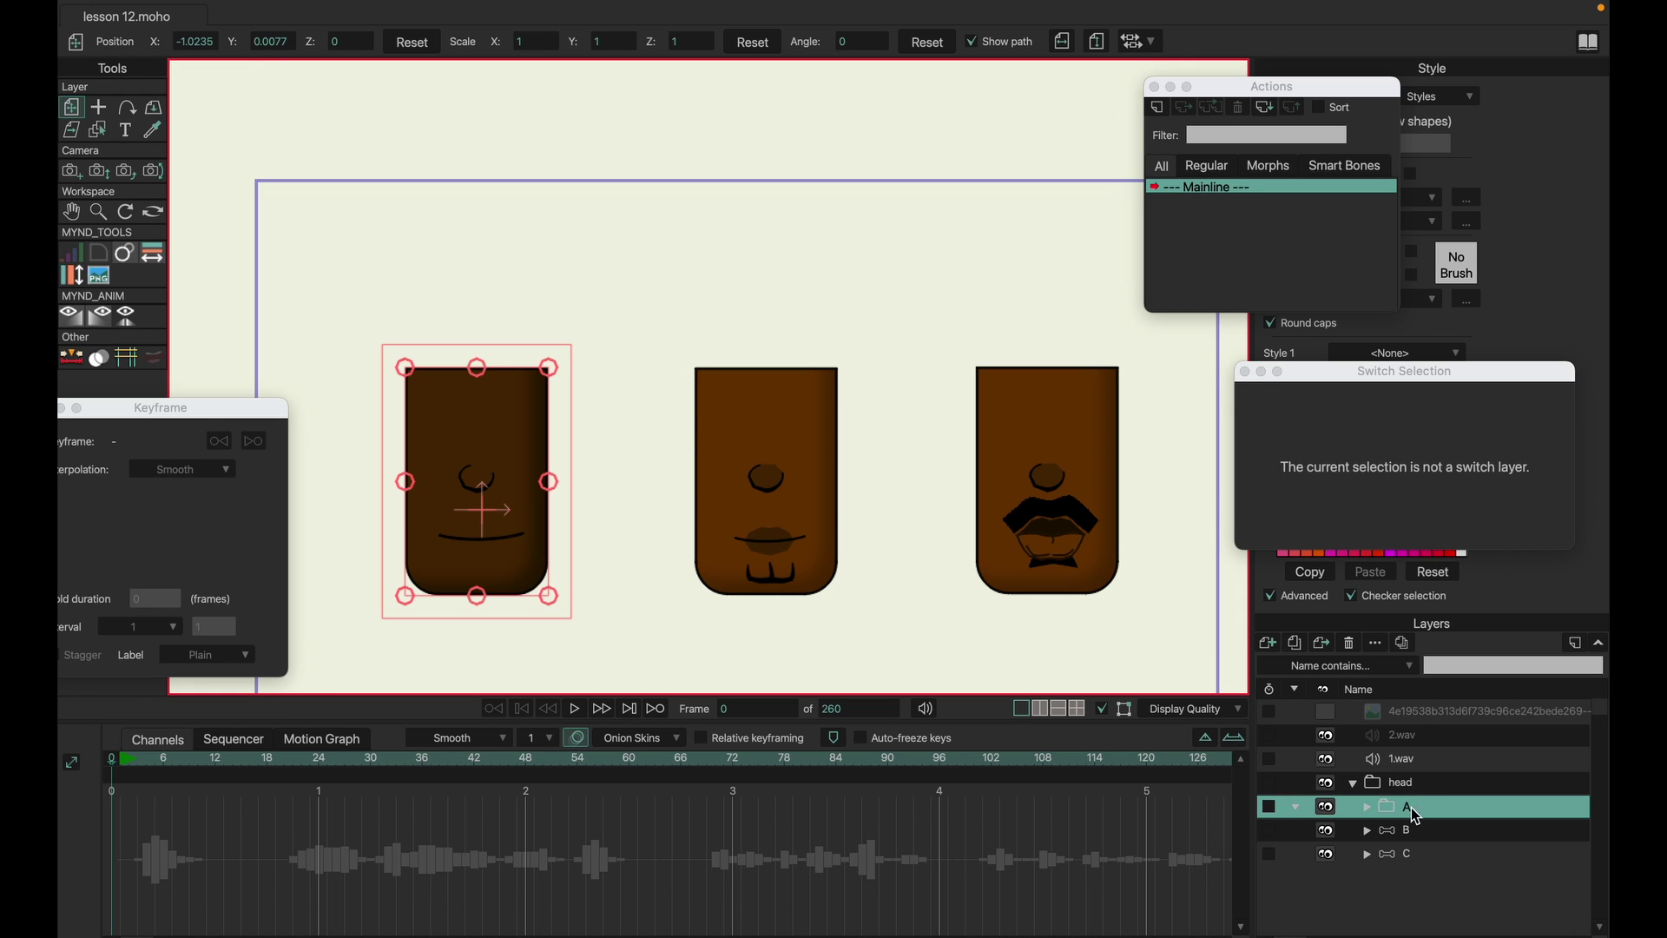
click(1326, 830)
click(1325, 853)
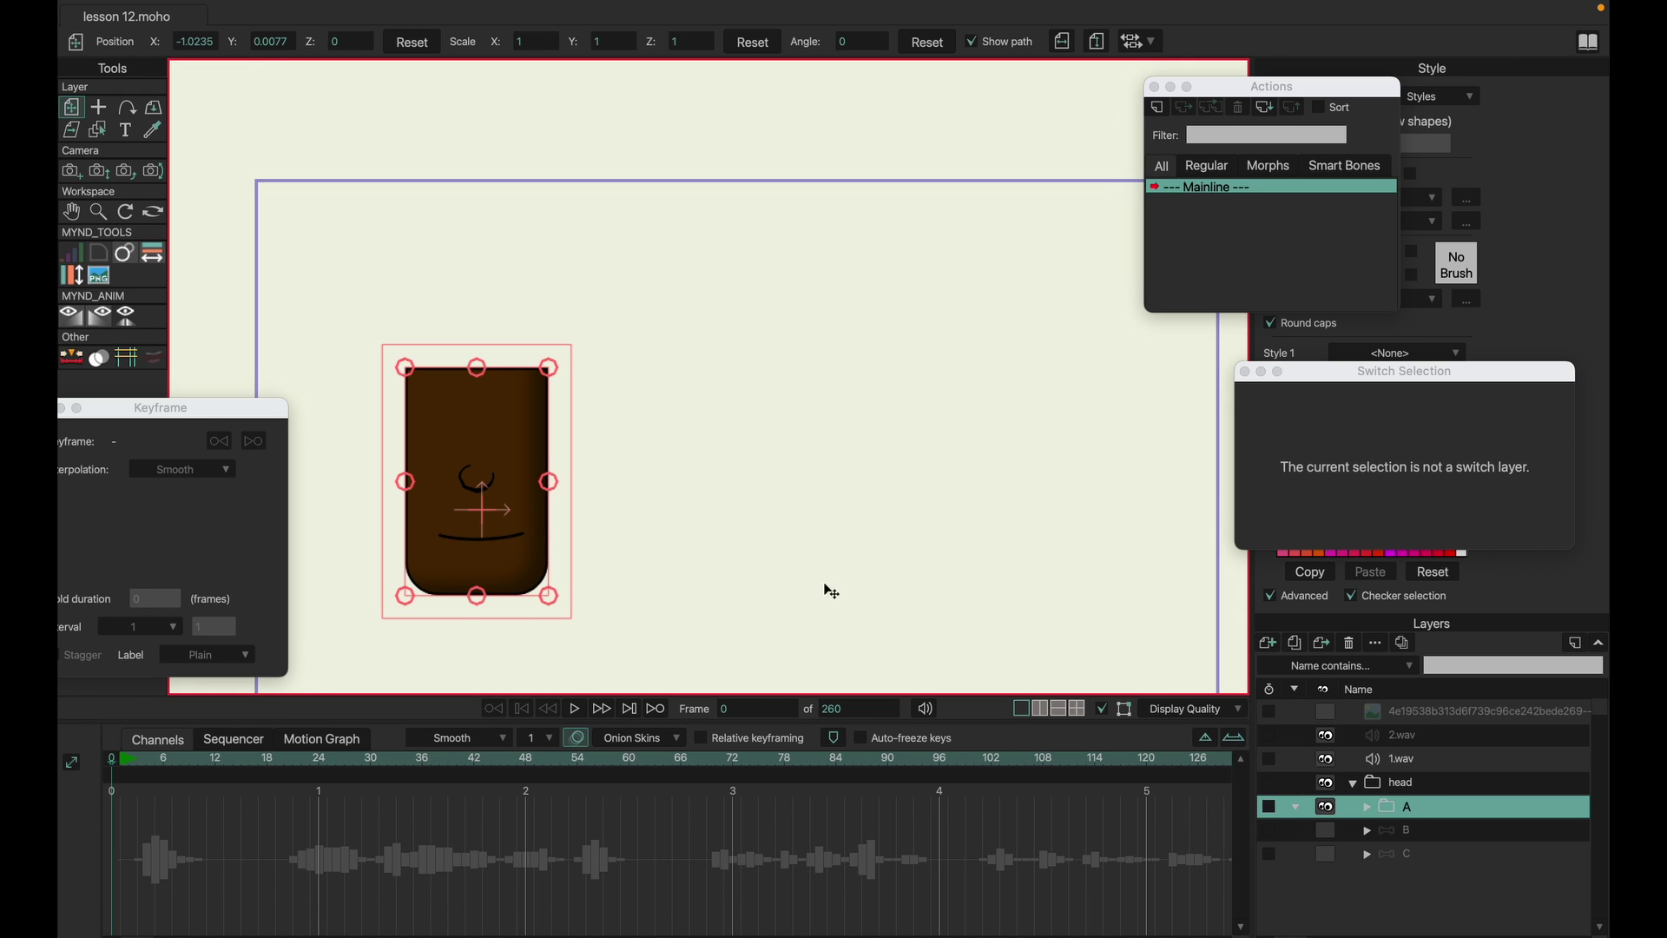
scroll(545, 529, up, 2)
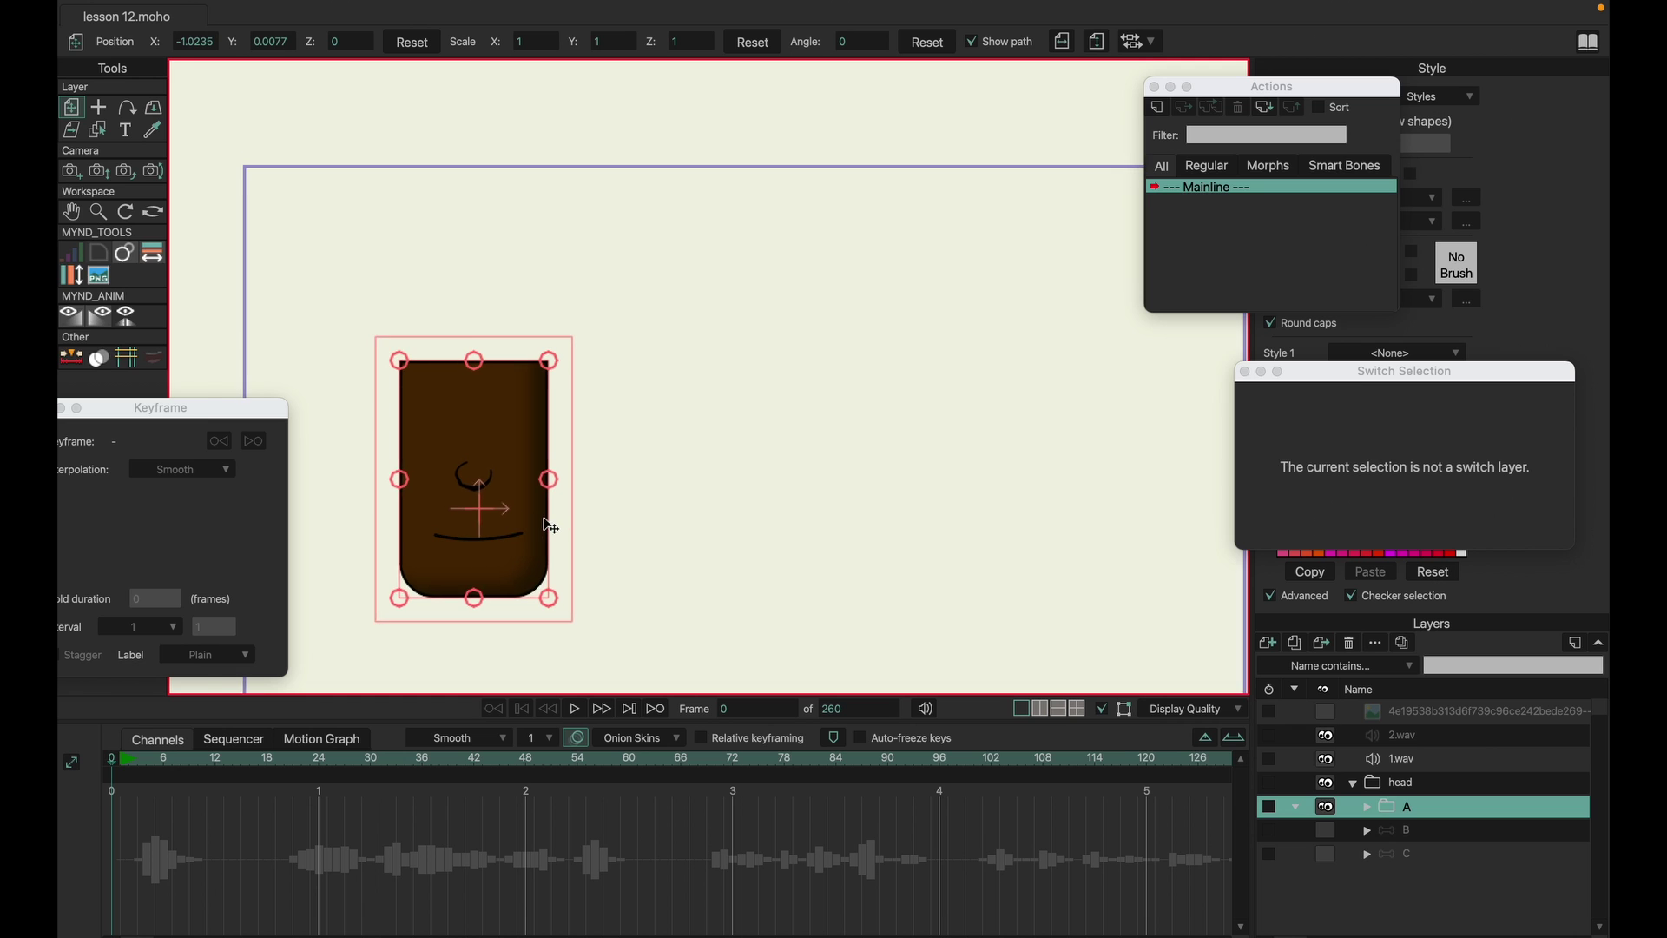
drag(513, 533, 576, 451)
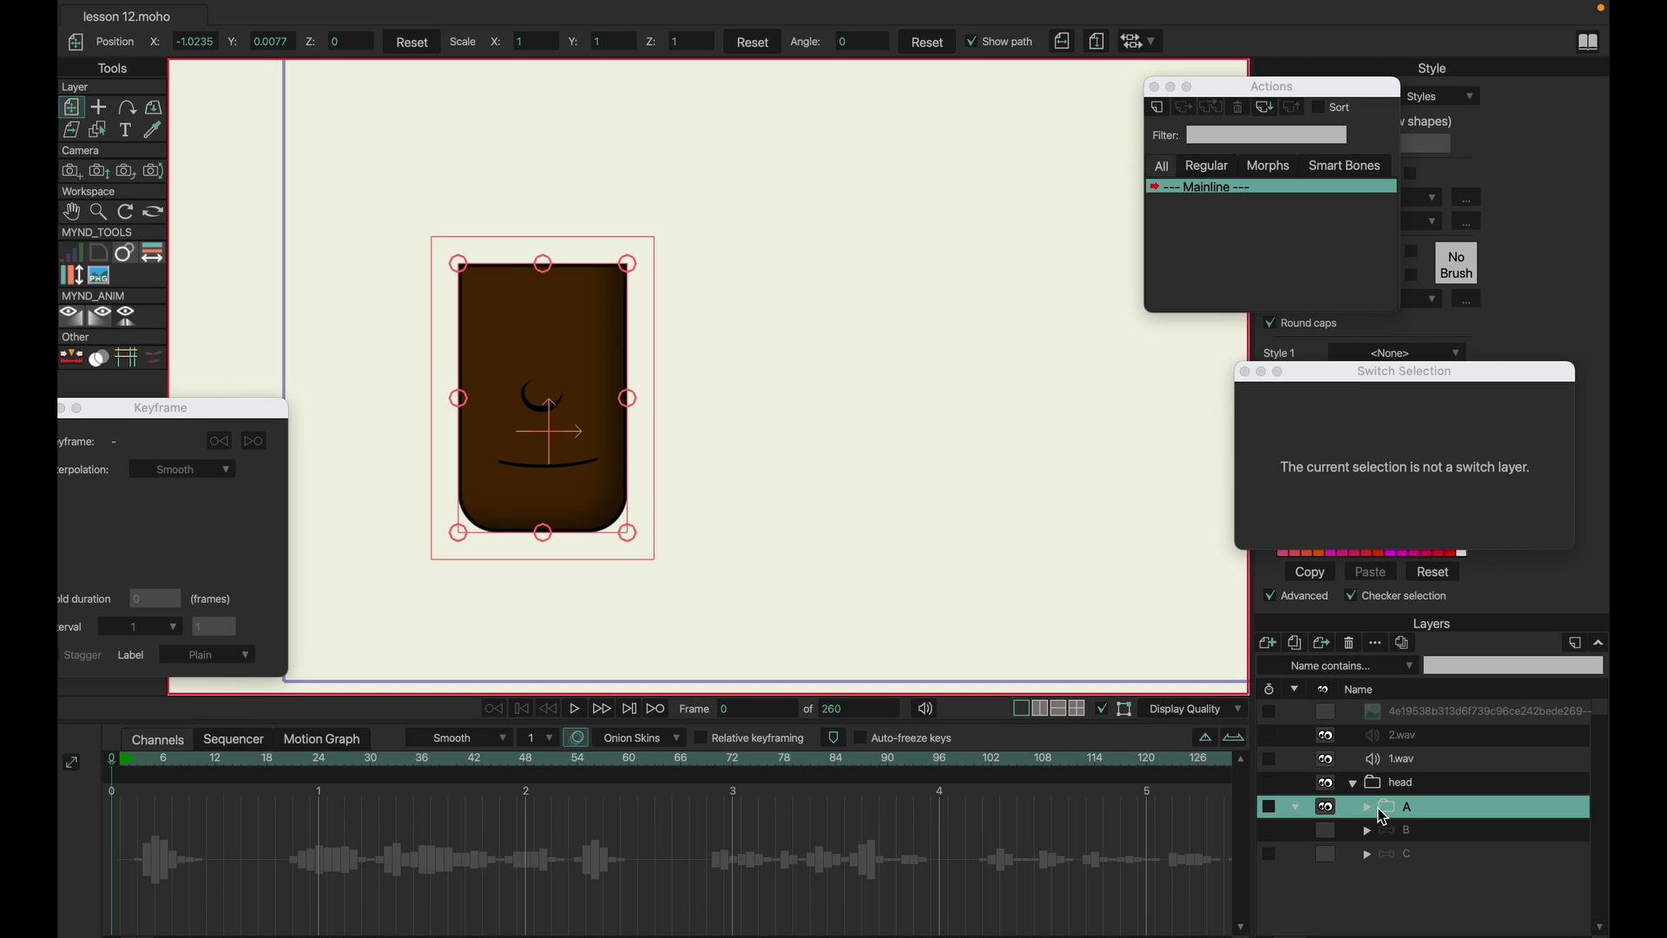
click(1366, 807)
- Run the cartoon network switch through T,S, O,U,Q, F,V and L,N, then collapse layer A
click(1431, 855)
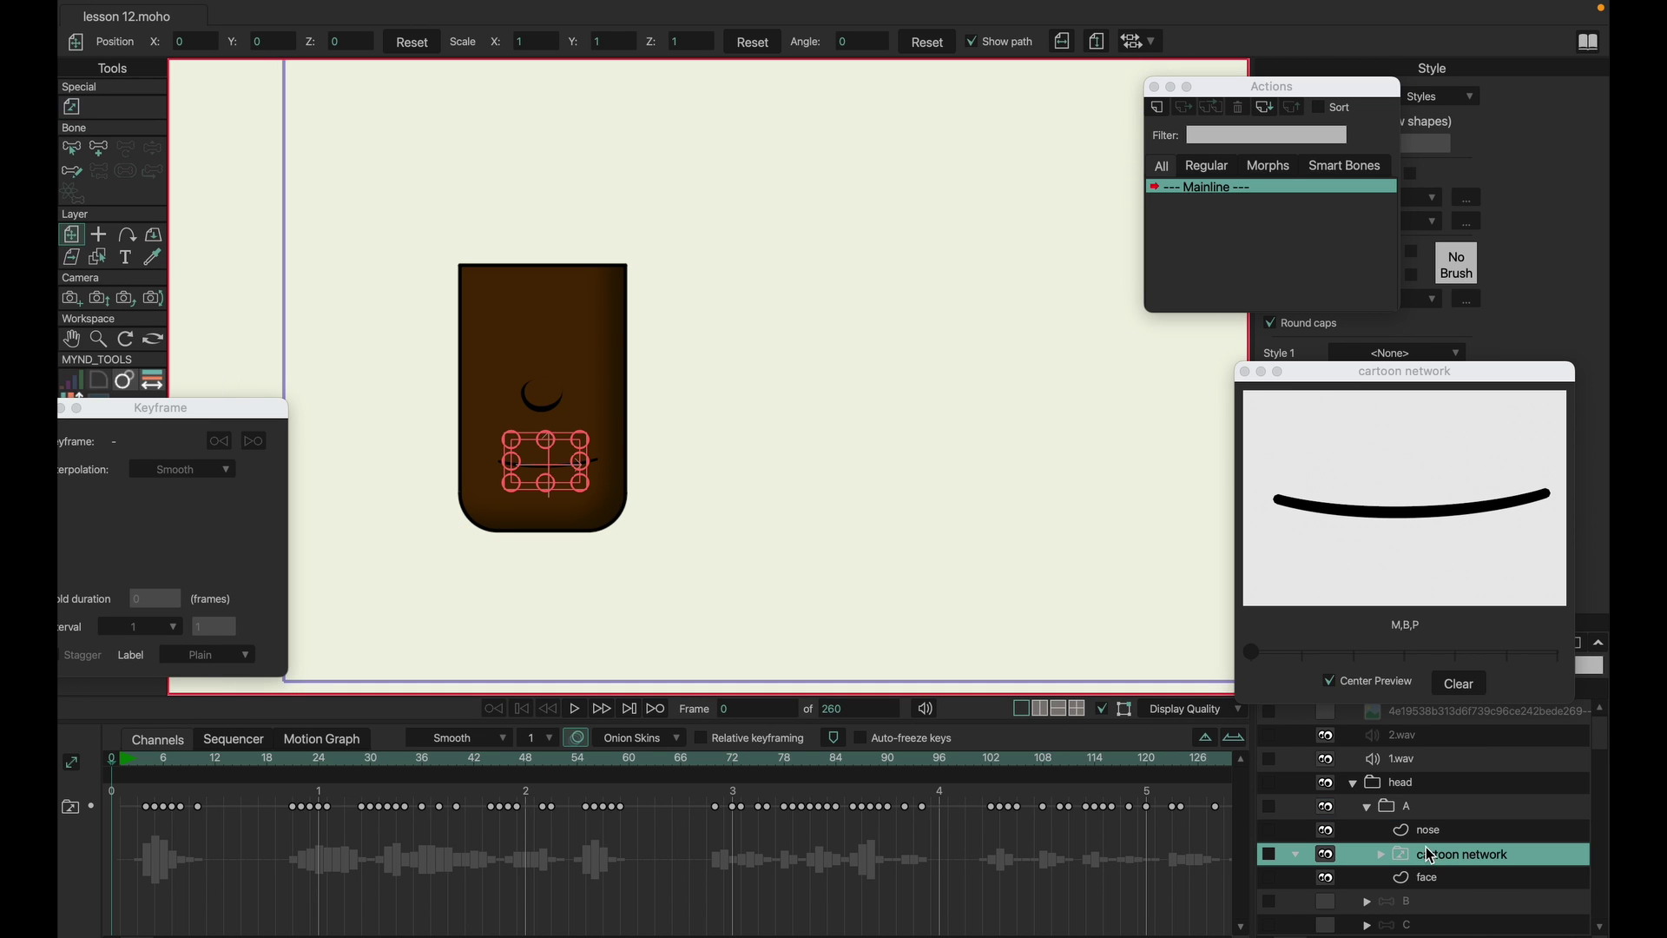
click(1302, 651)
drag(1372, 655, 1552, 655)
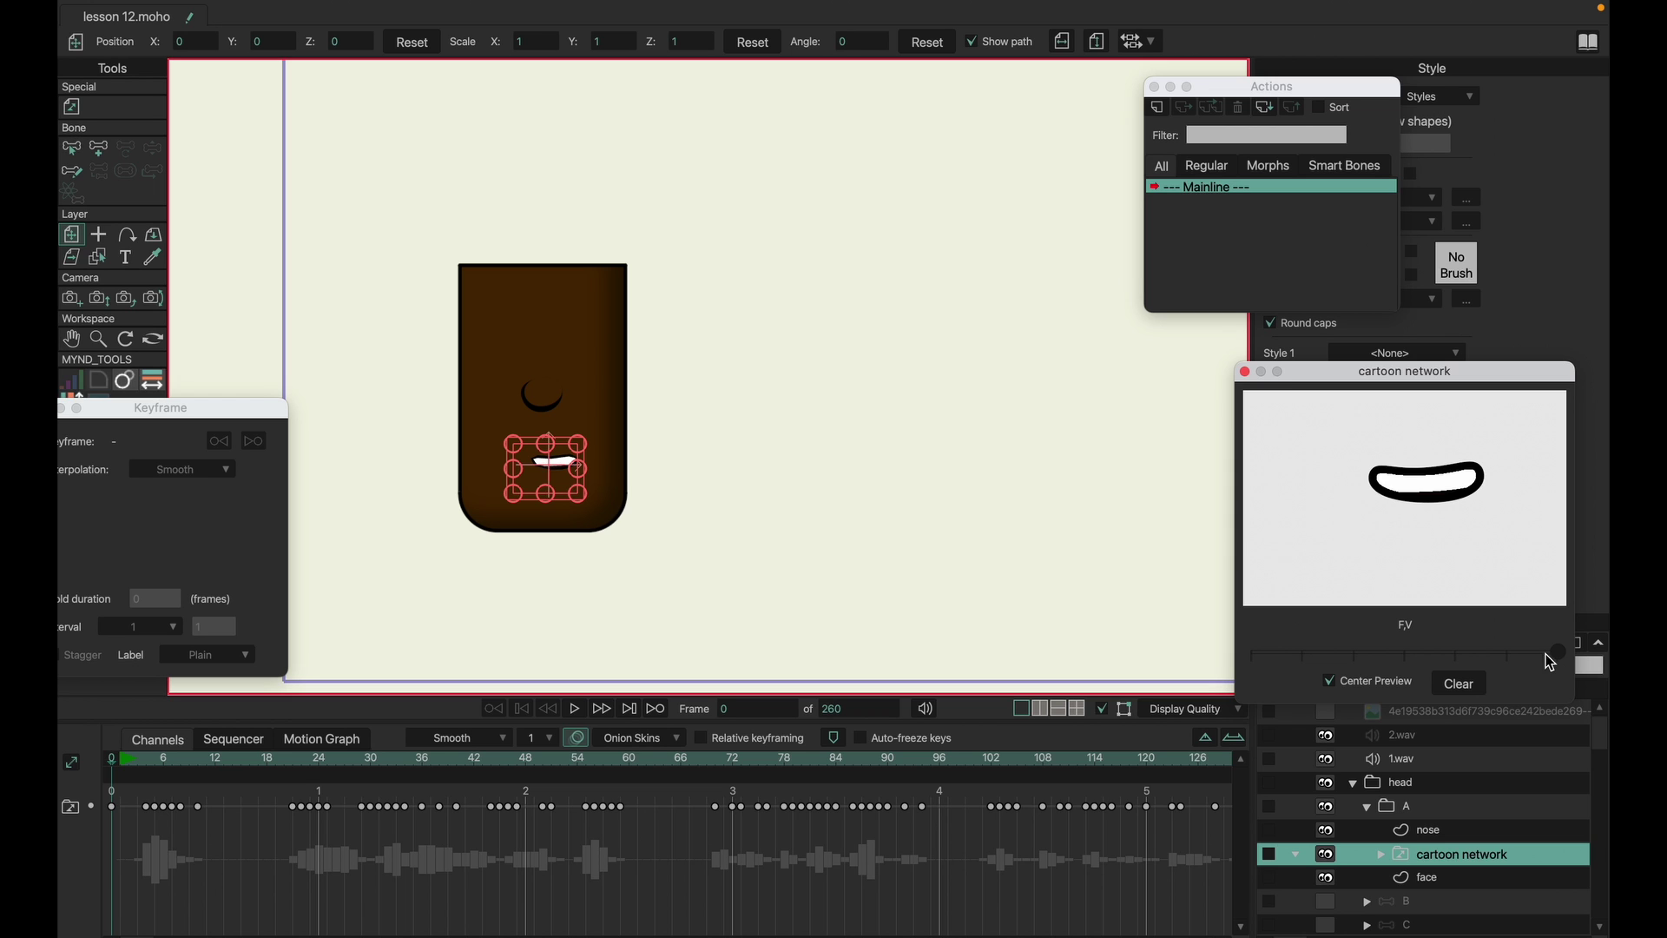
drag(1558, 653, 1255, 661)
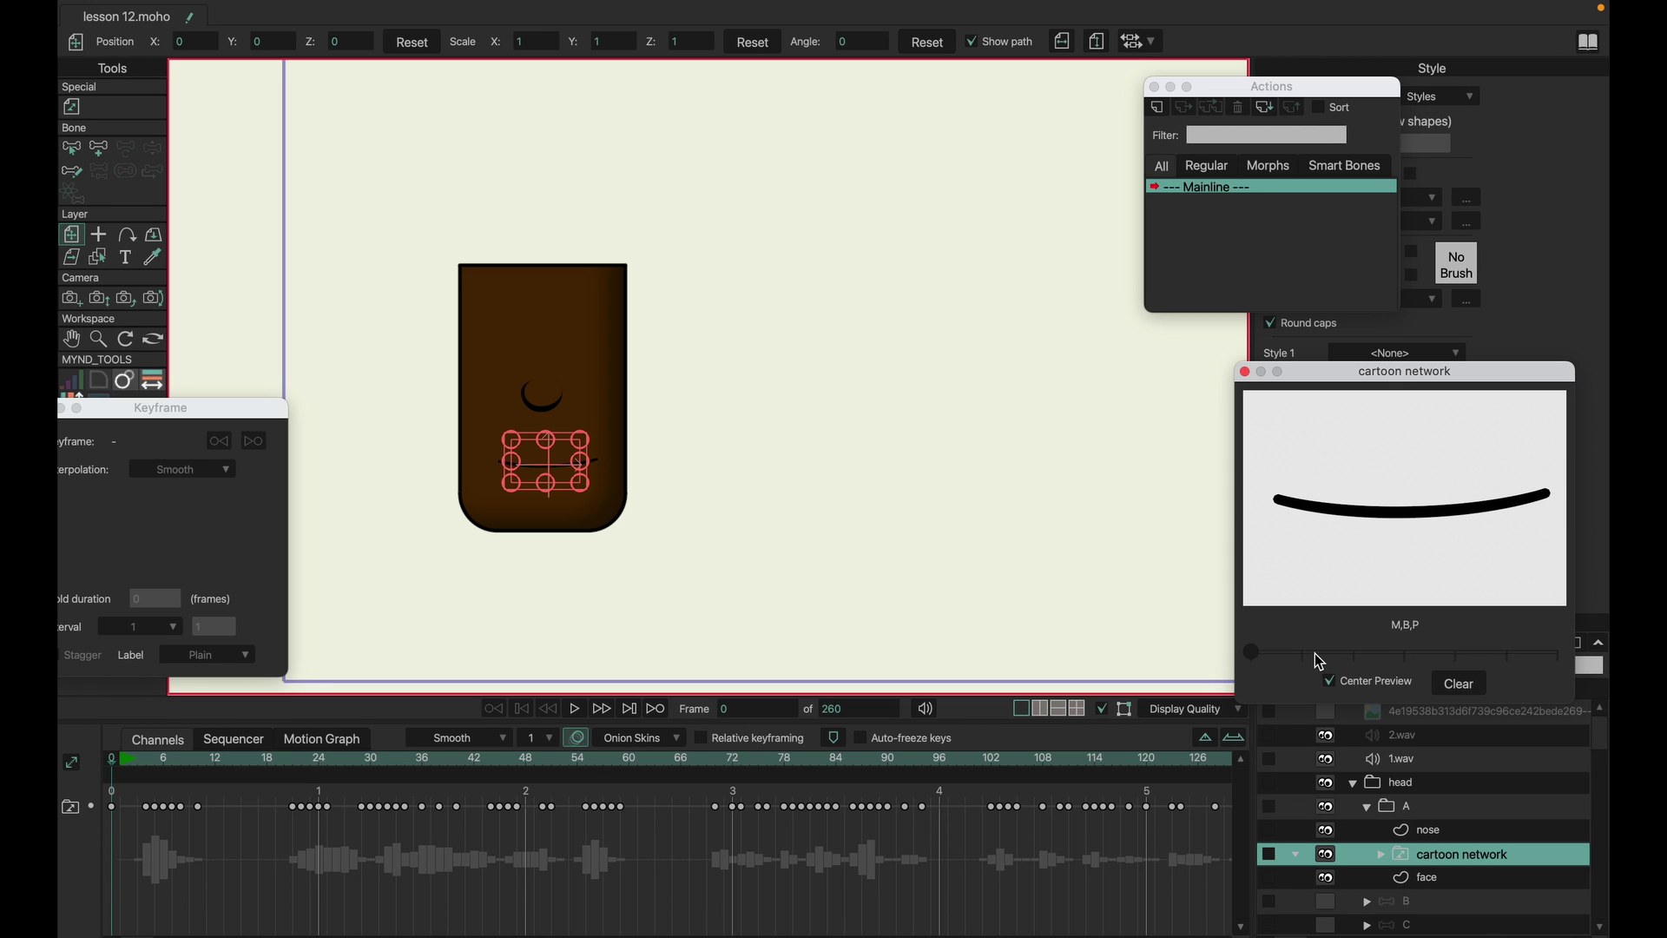
drag(1315, 655, 1244, 663)
click(1393, 810)
click(1368, 809)
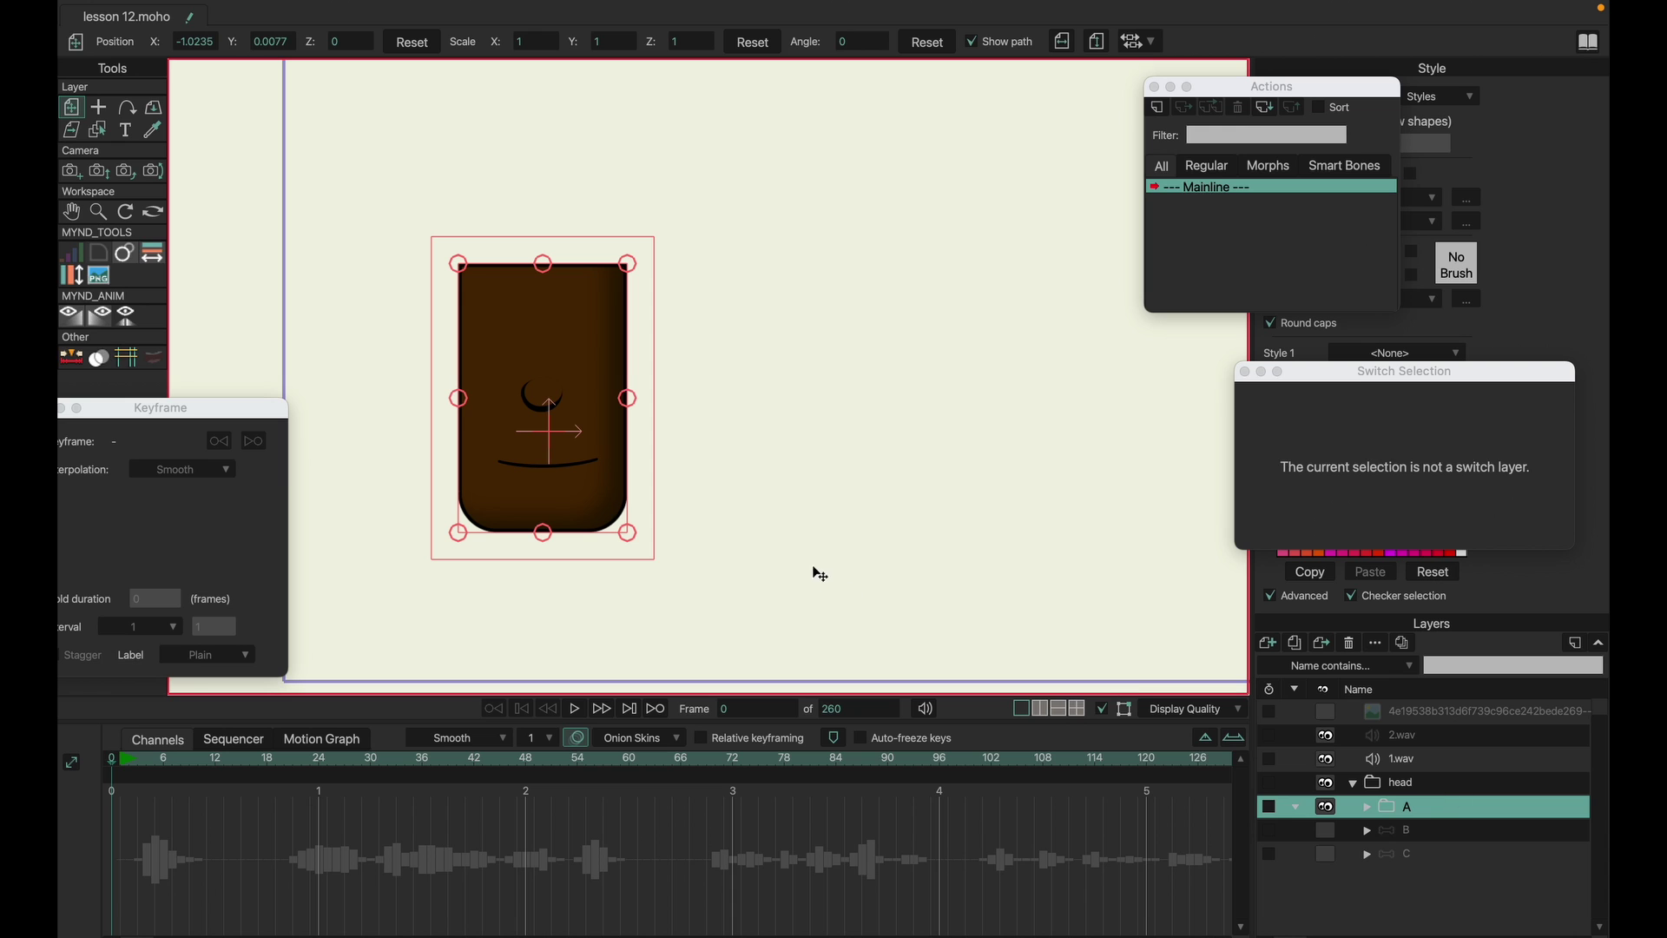
- Play the lip sync to frame 149, rewind to frame 0, and expand layer A
click(575, 709)
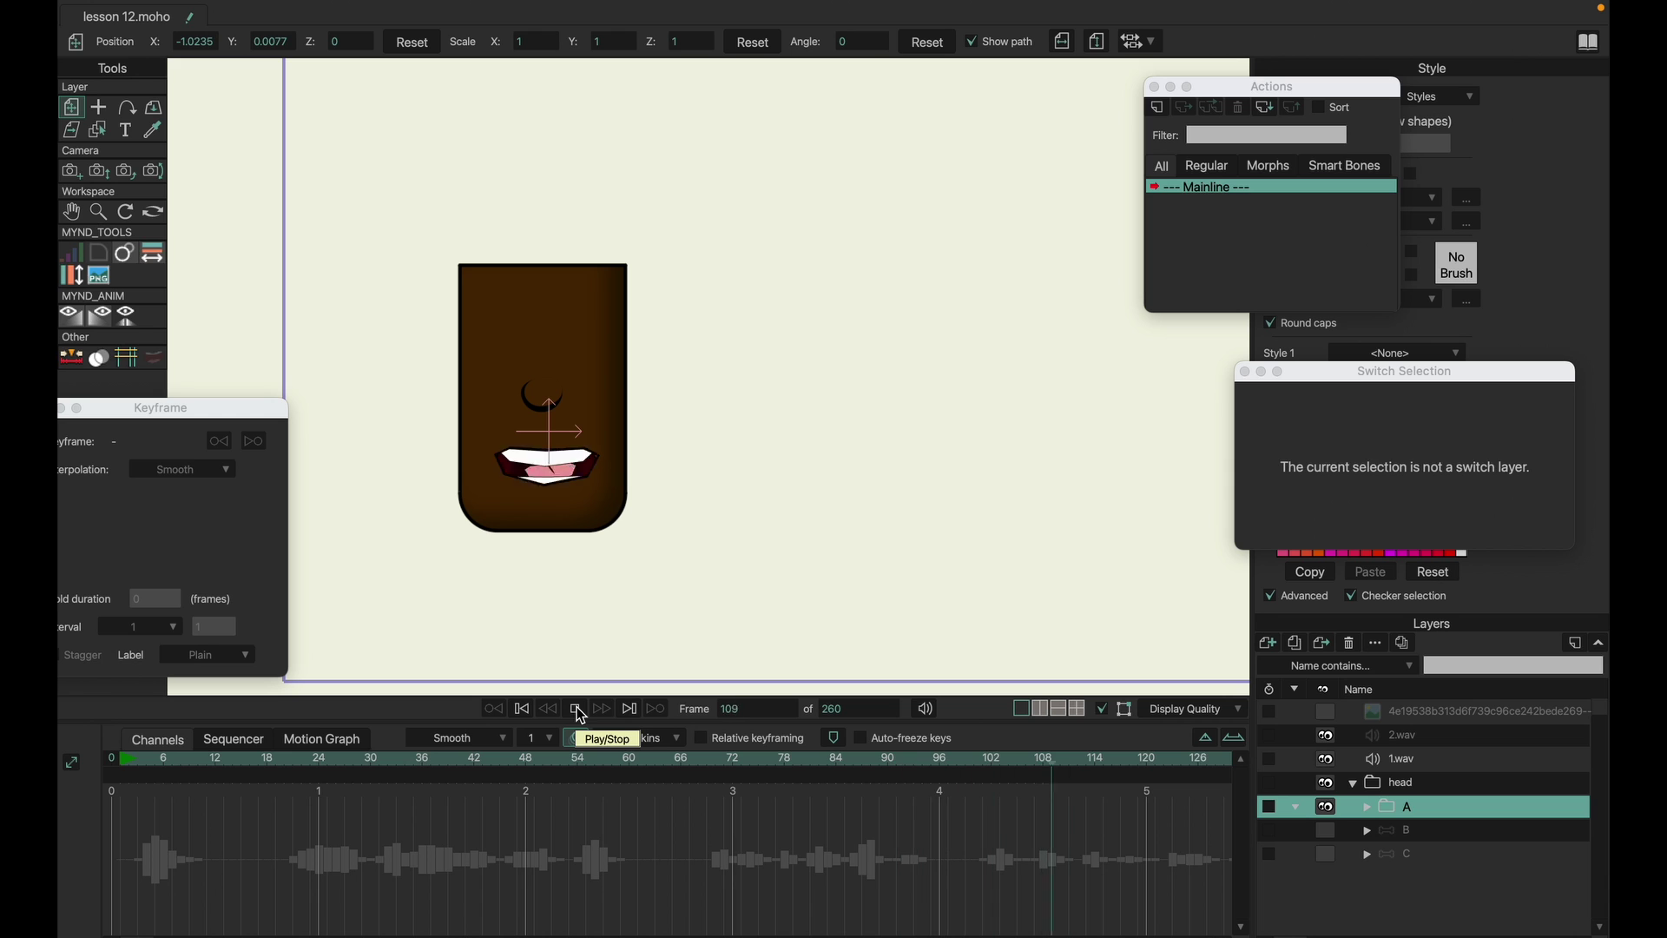
click(577, 710)
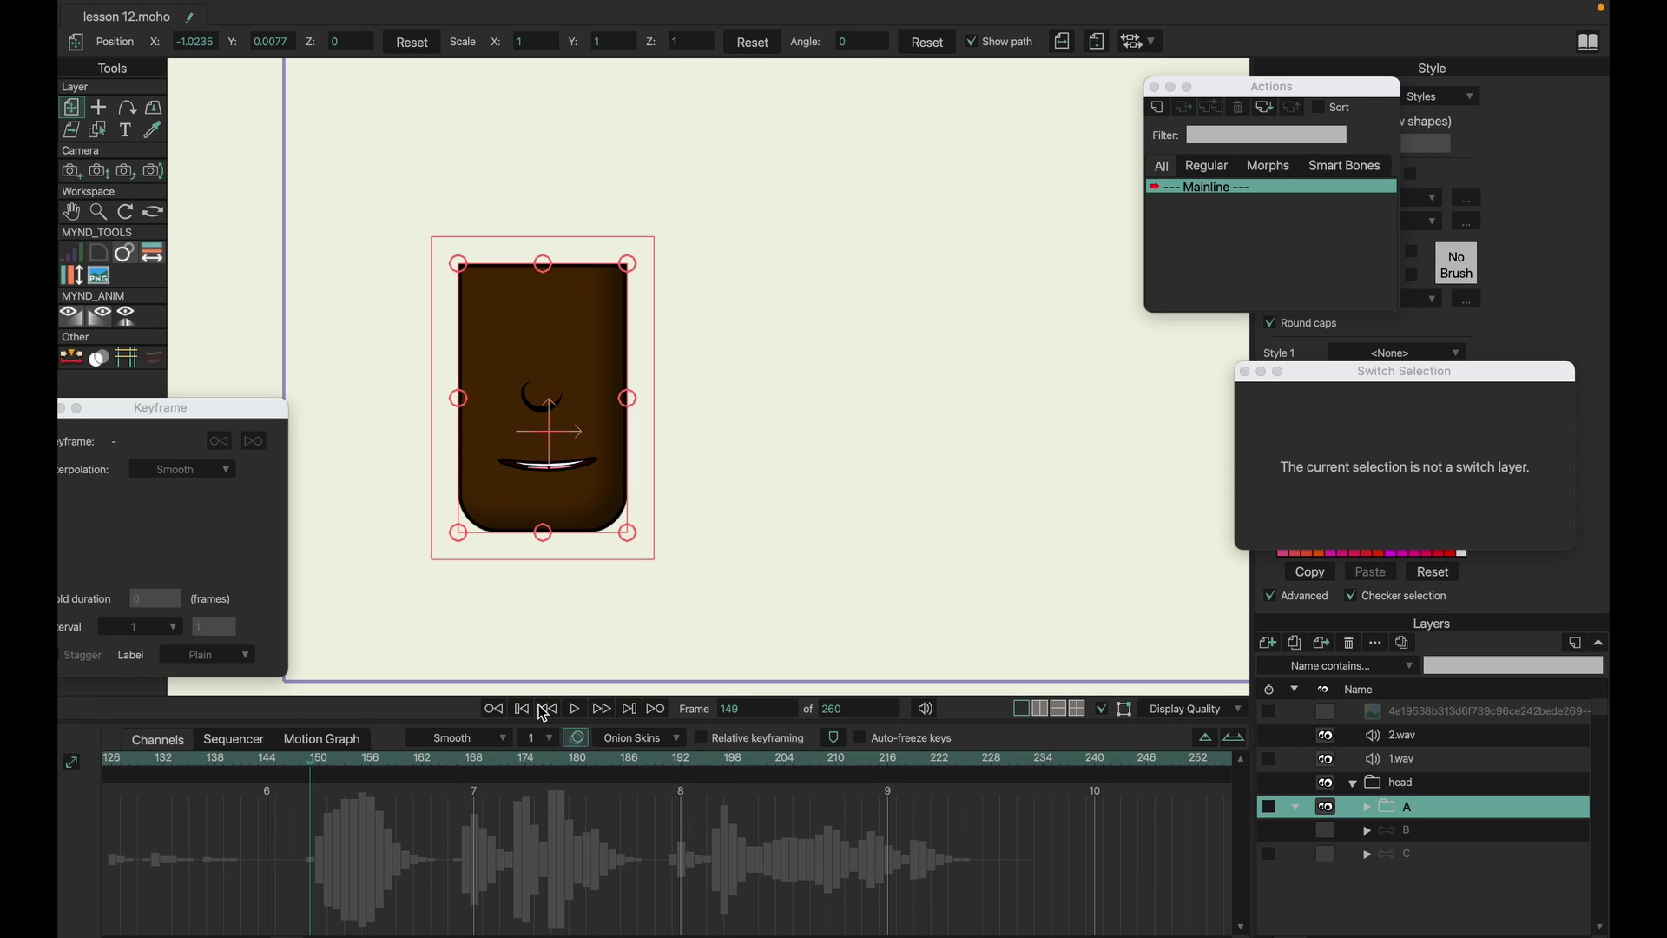
click(523, 709)
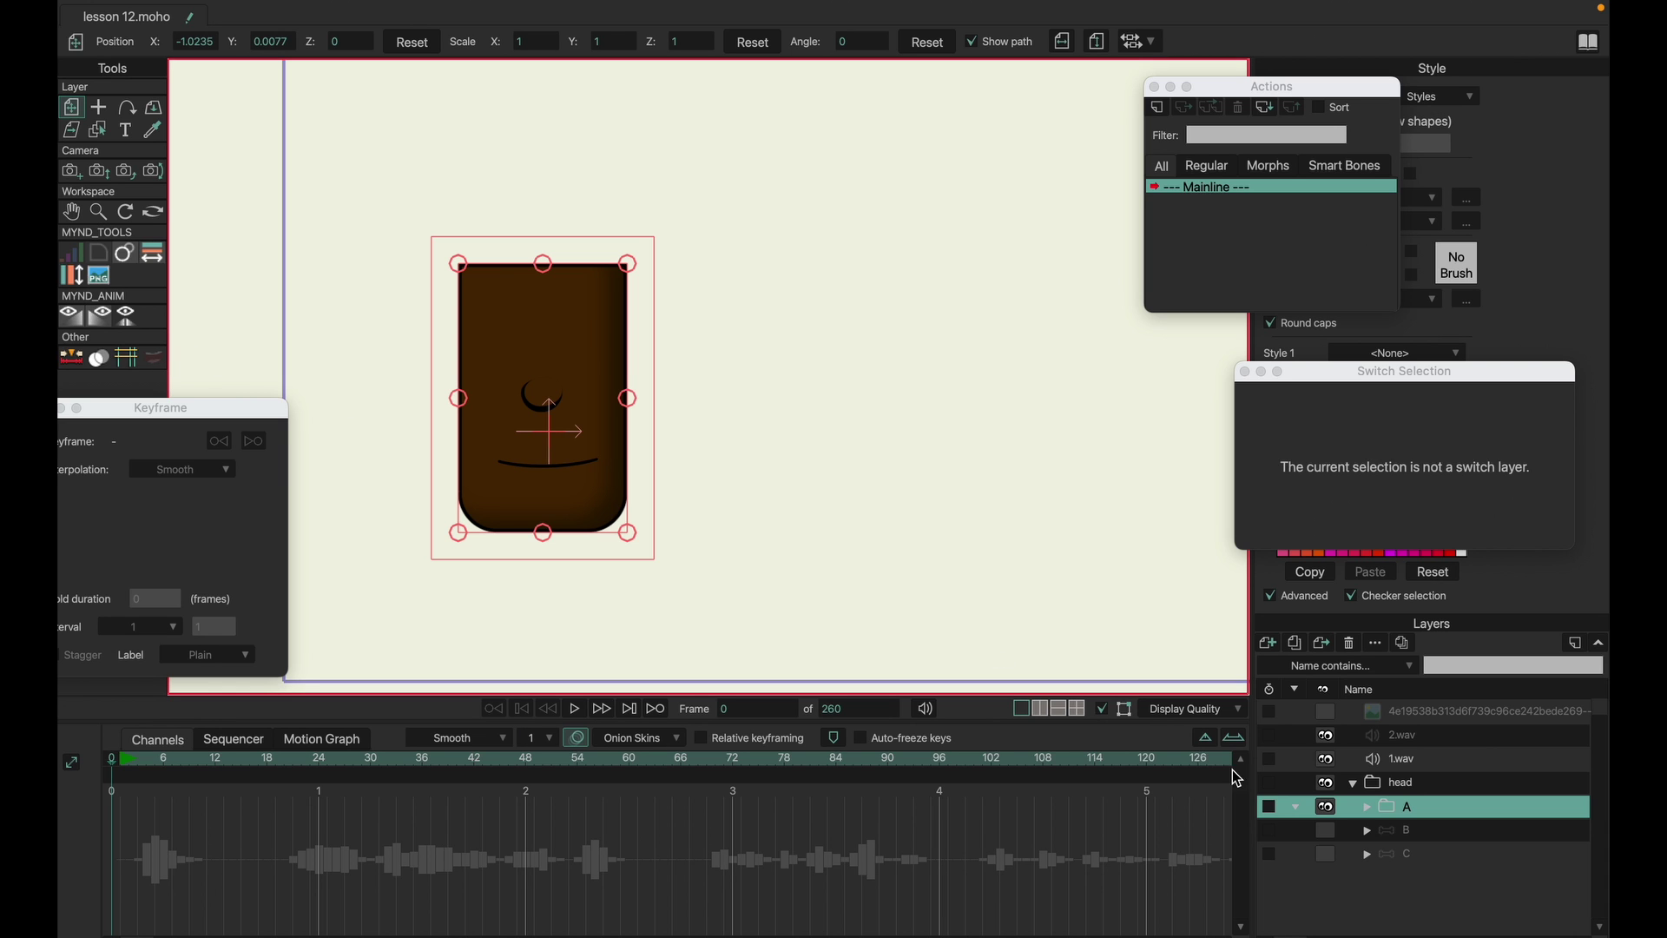
click(1368, 807)
- Move the keyframe settings window higher, enable the Switch tool, and select layer A
click(1430, 851)
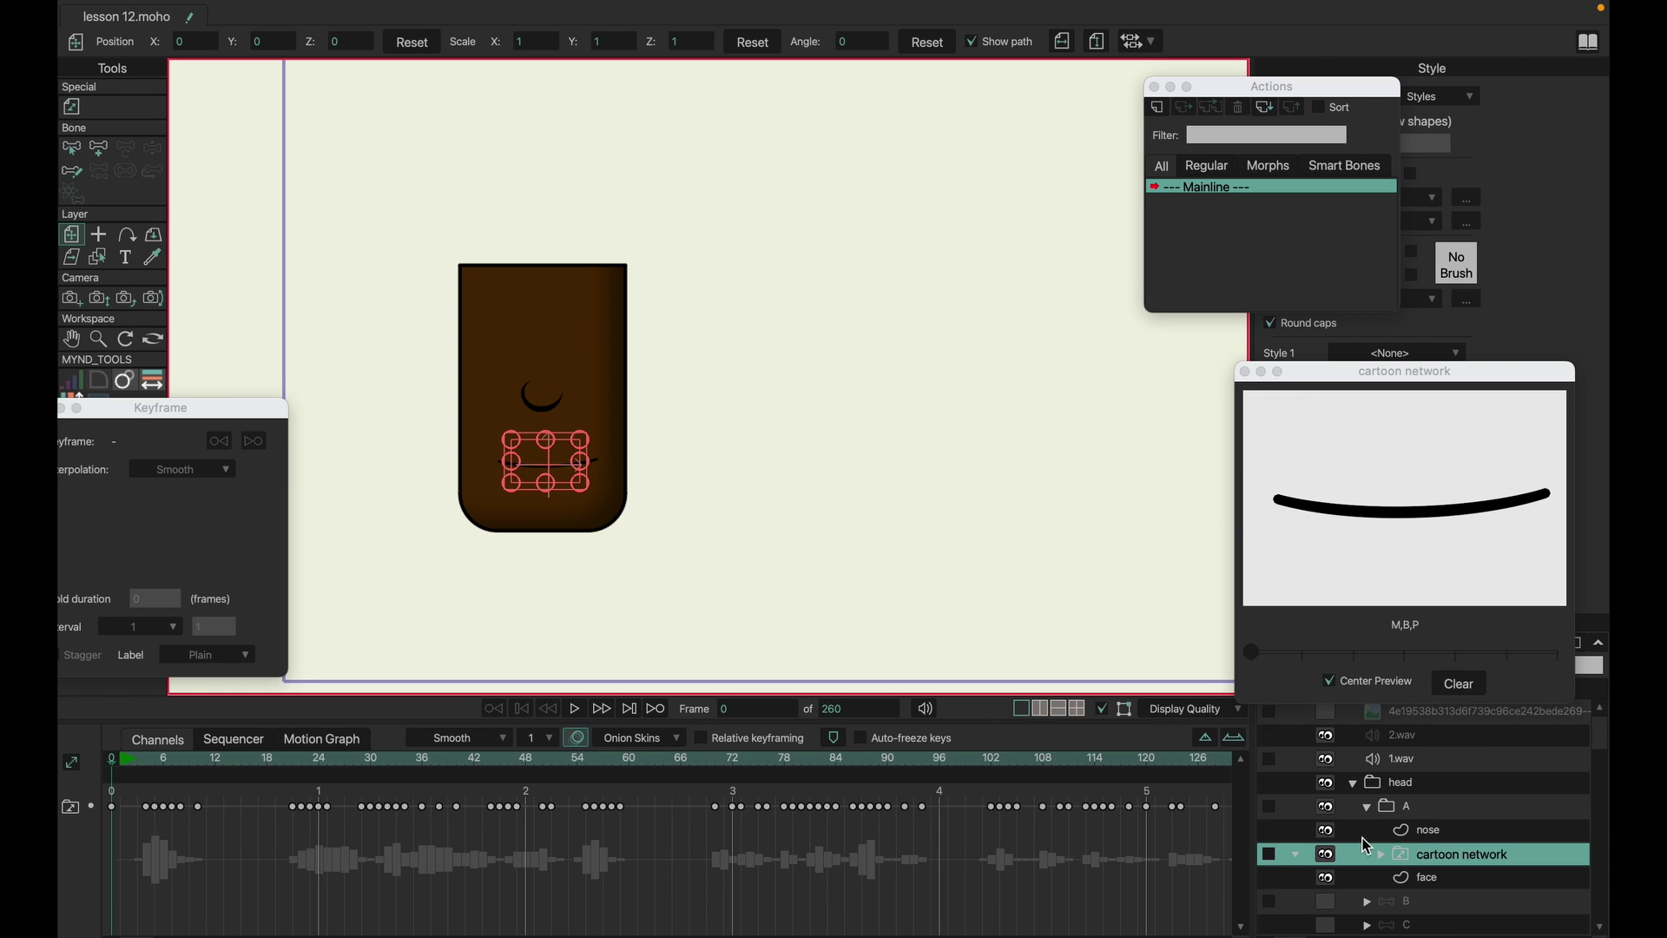
drag(211, 414, 345, 174)
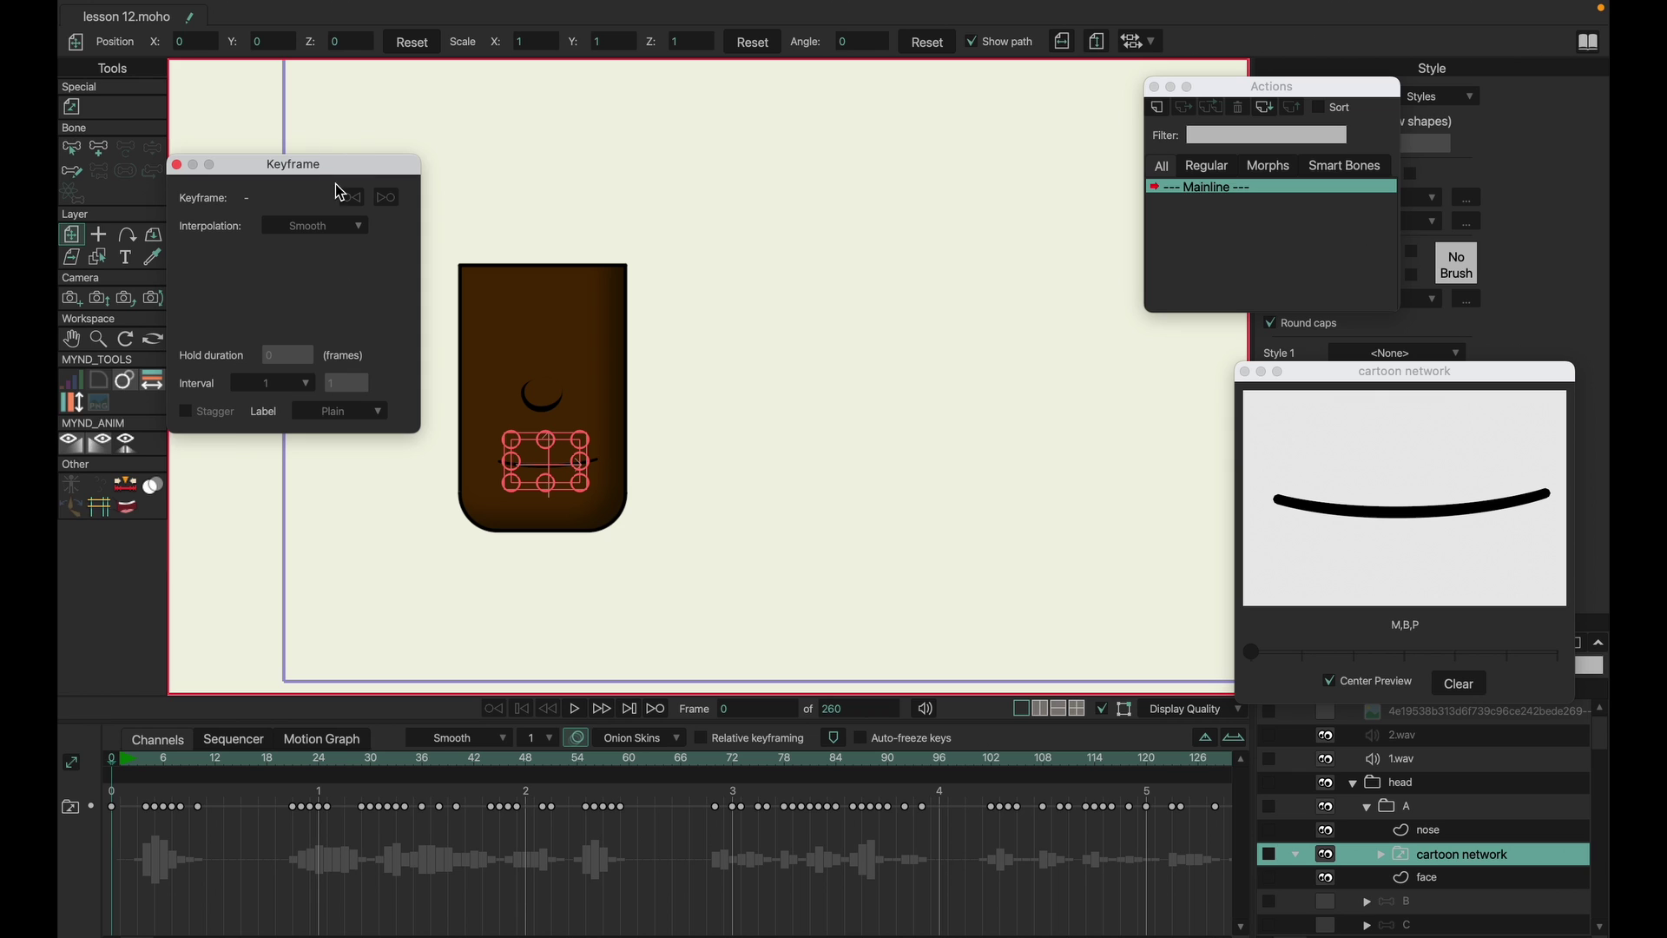
click(128, 506)
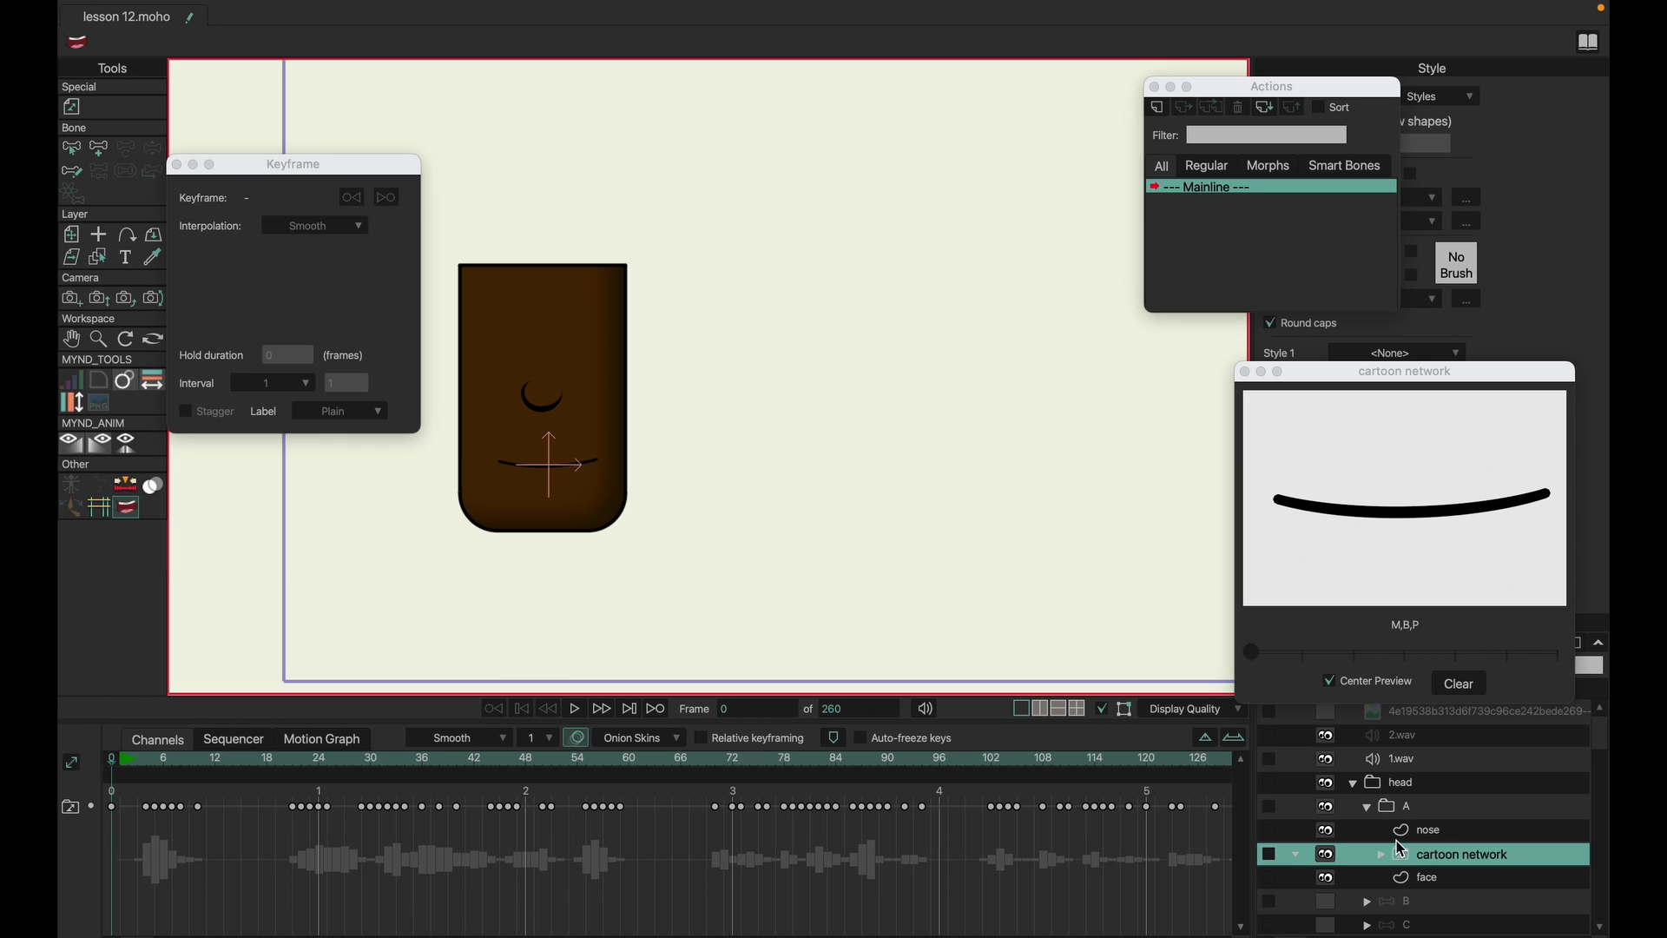
click(1408, 809)
- Collapse layer A and make the middle head B visible again
click(1368, 809)
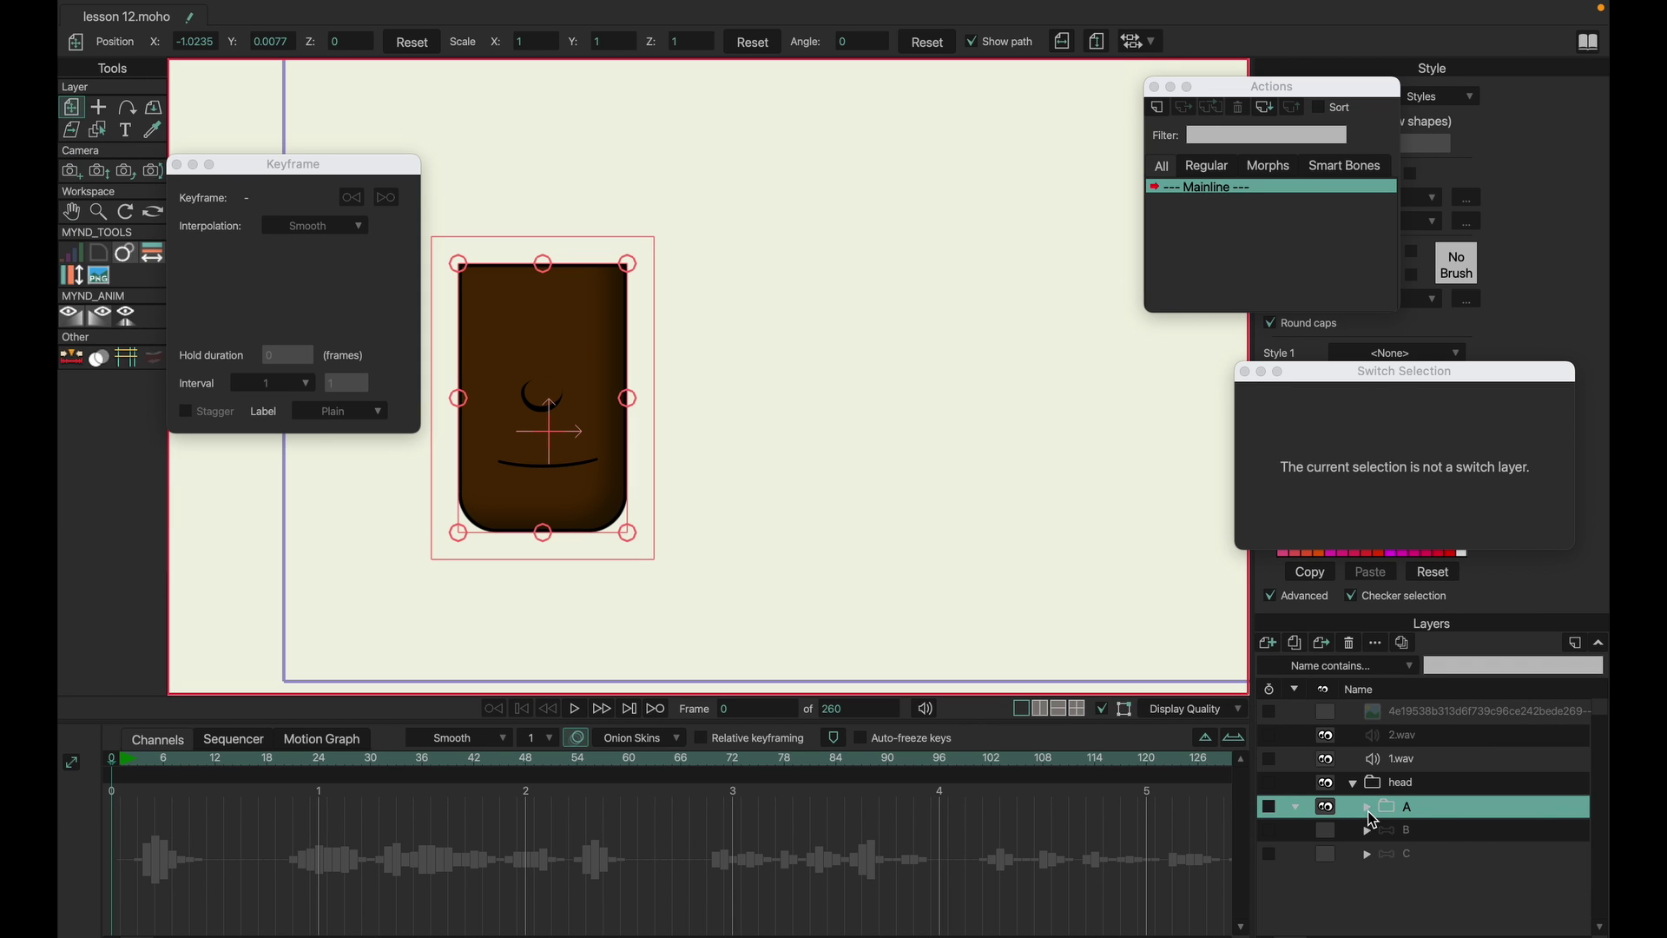
click(1431, 830)
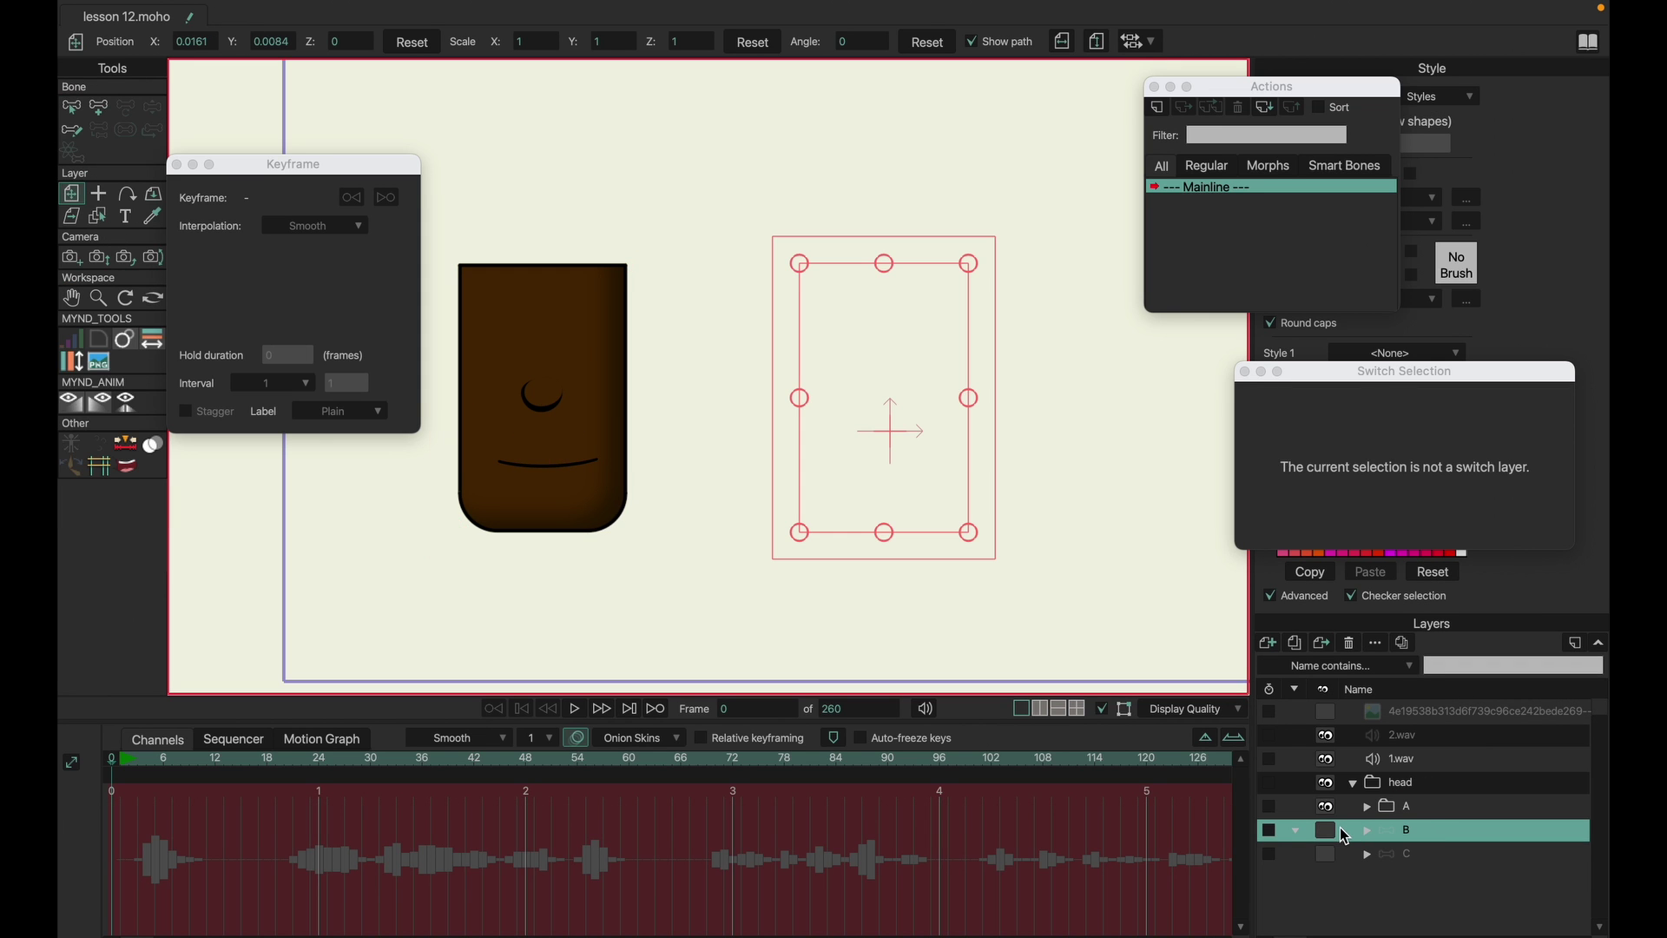
click(1325, 832)
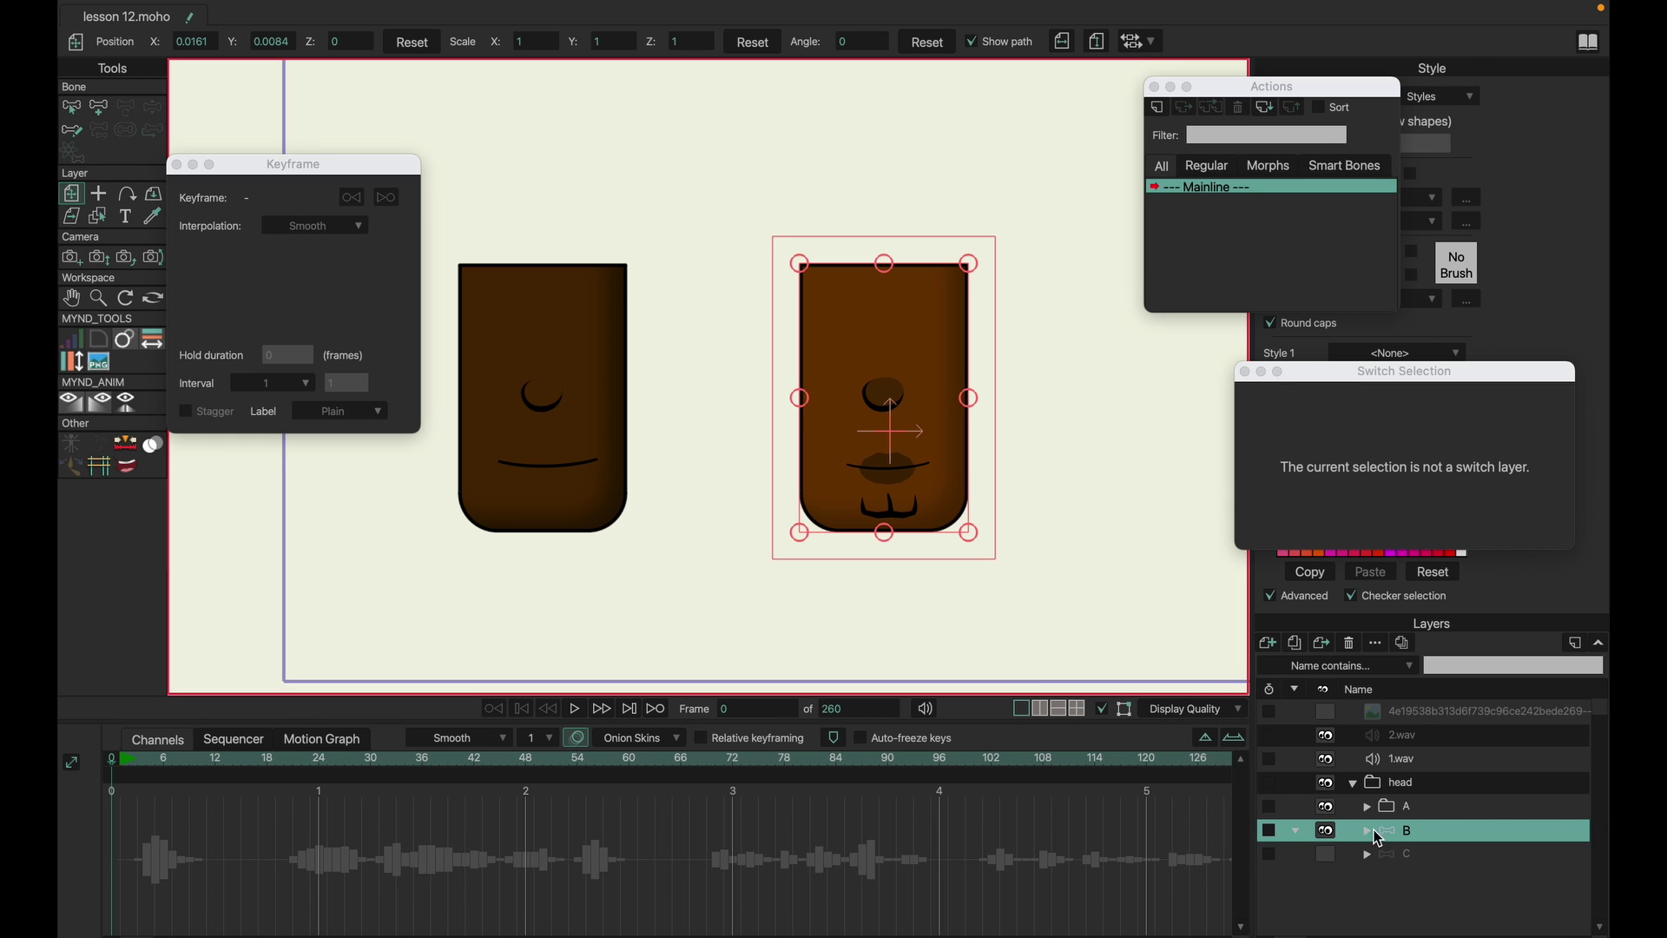
- Expand layer B, preview its mouths at frame 14, and centre the view on the dial bone
click(98, 106)
click(1369, 832)
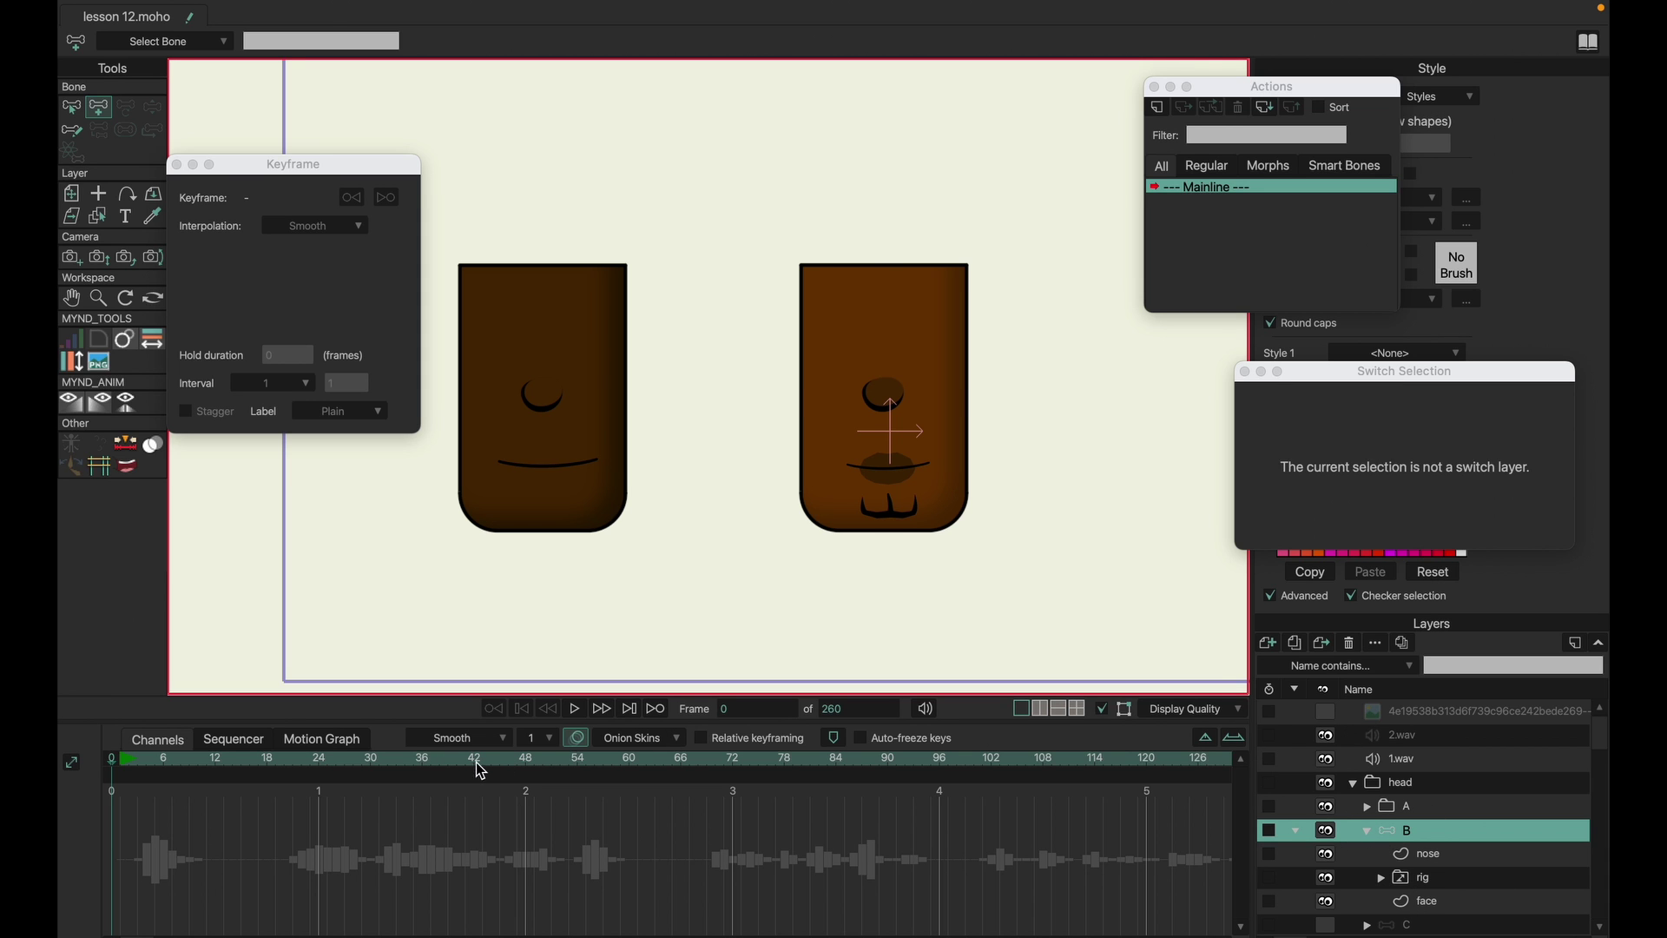
drag(669, 763, 110, 768)
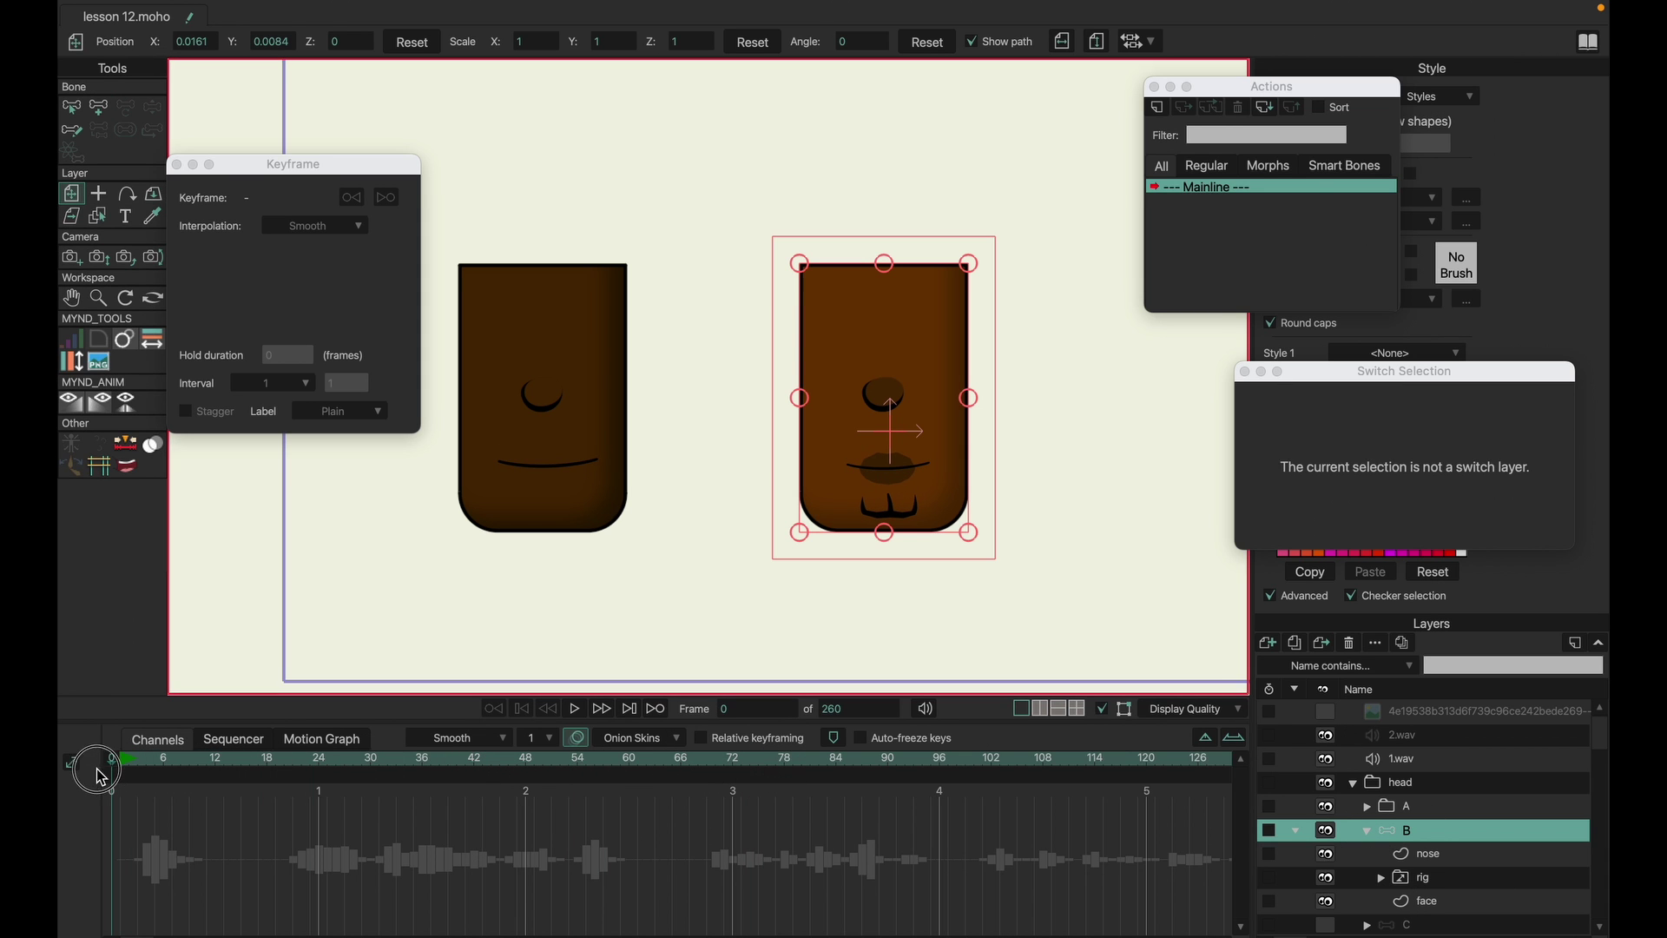
click(1445, 877)
click(1440, 835)
click(98, 111)
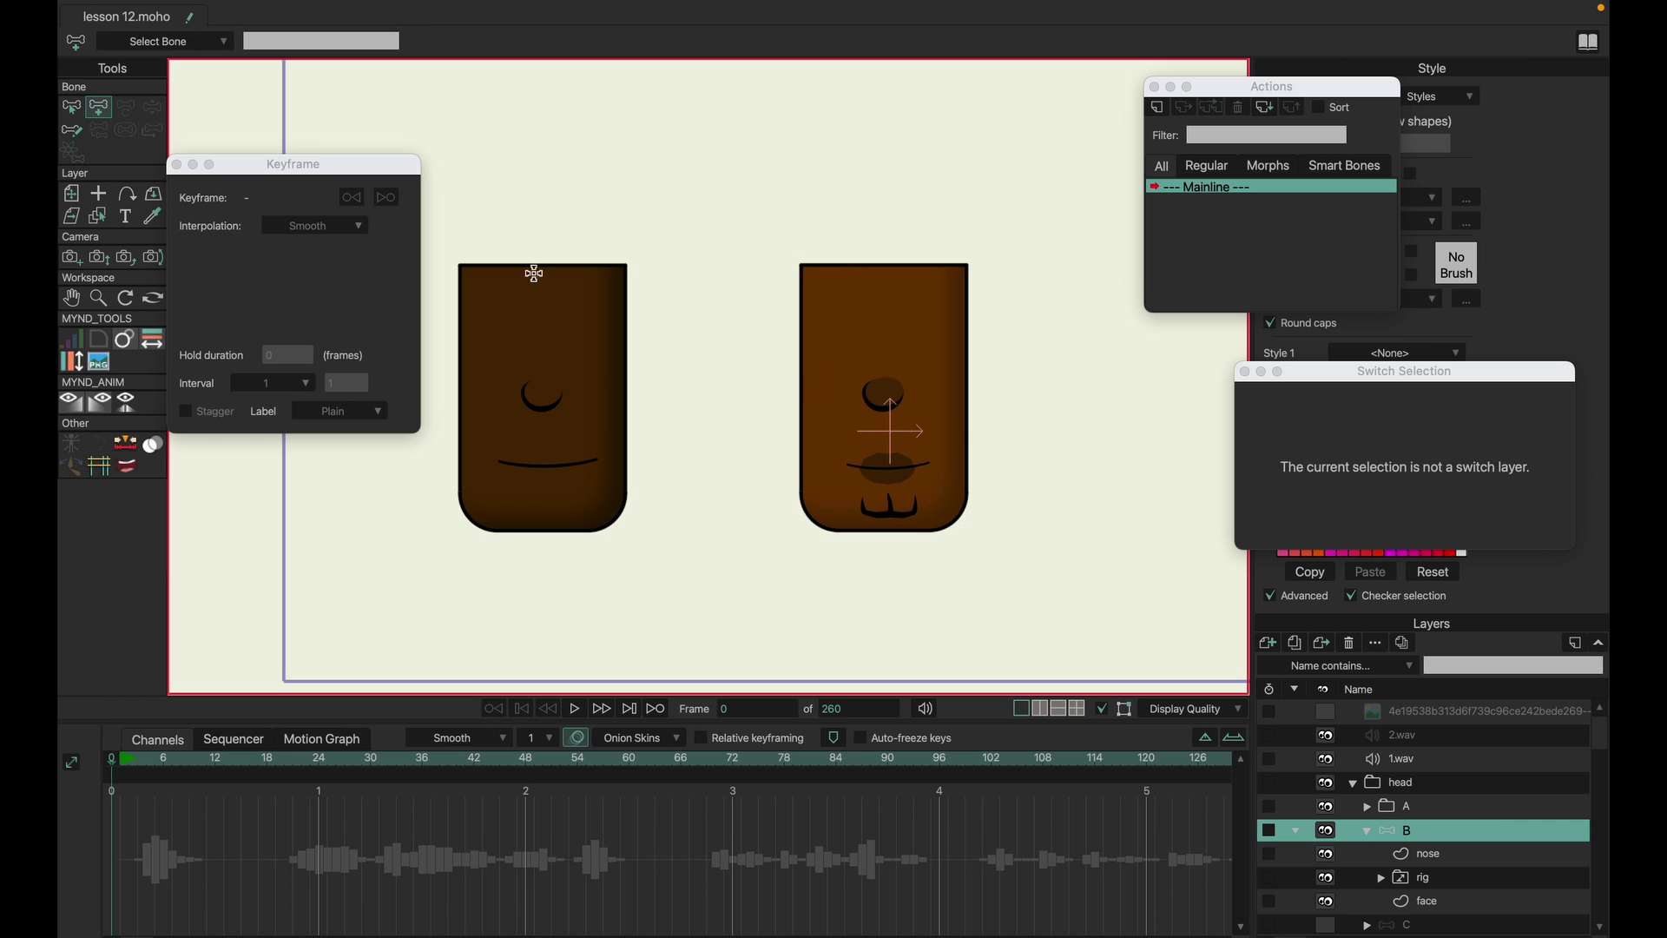
drag(1001, 437, 839, 396)
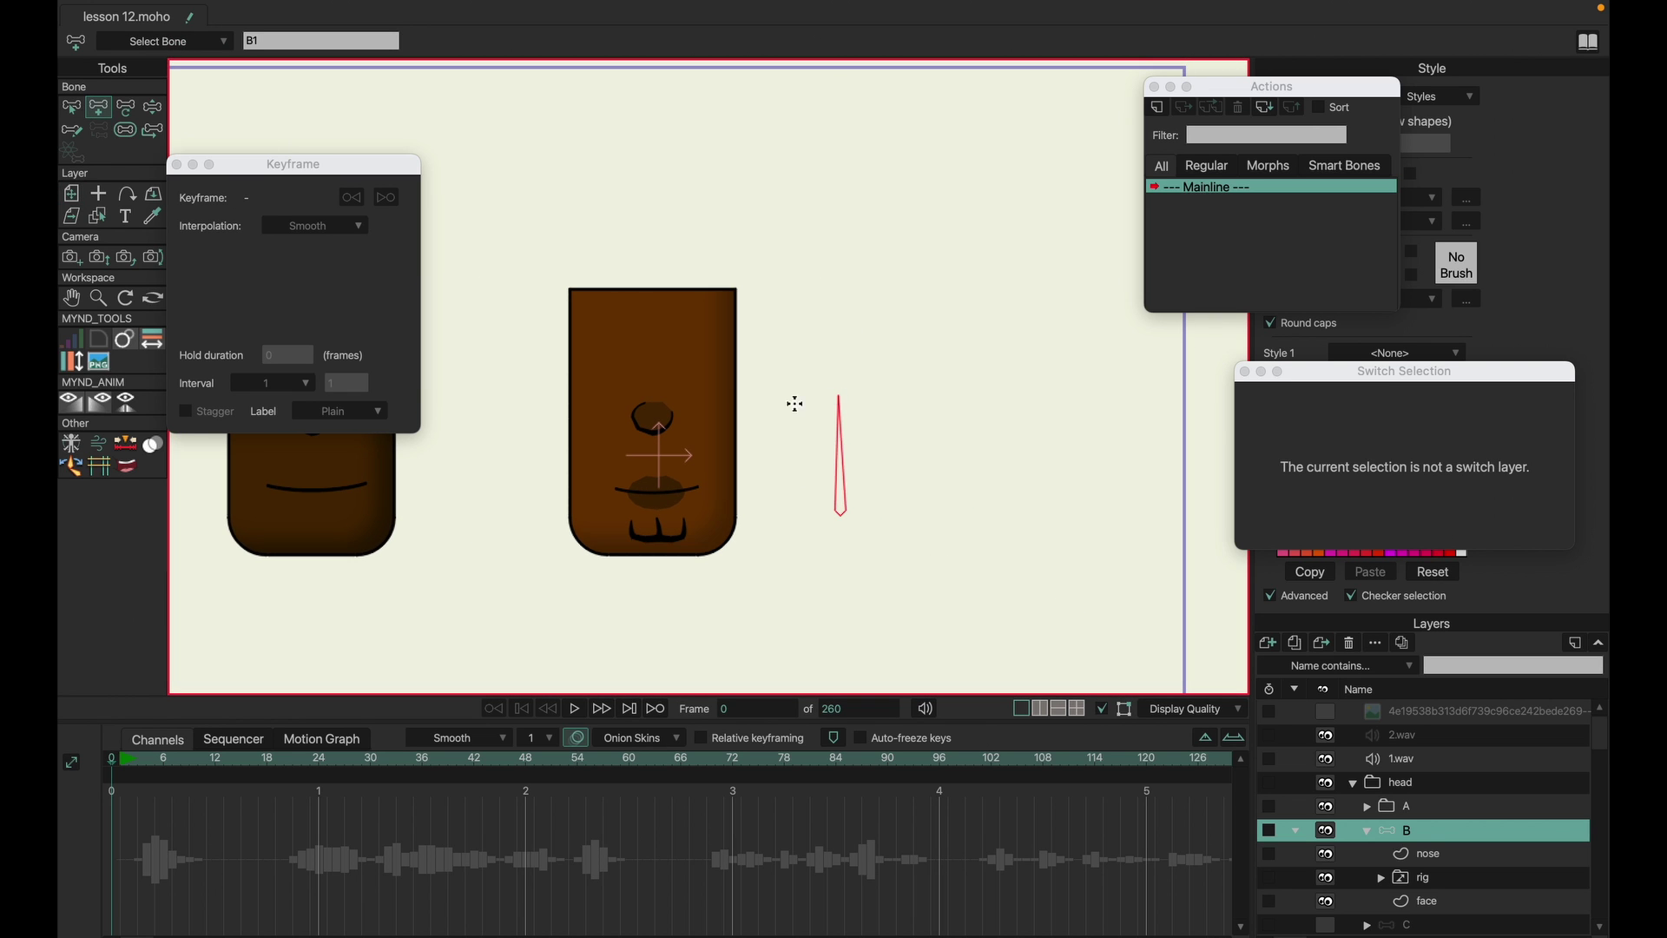
- Rename the selected dial bone to 'words'
click(125, 132)
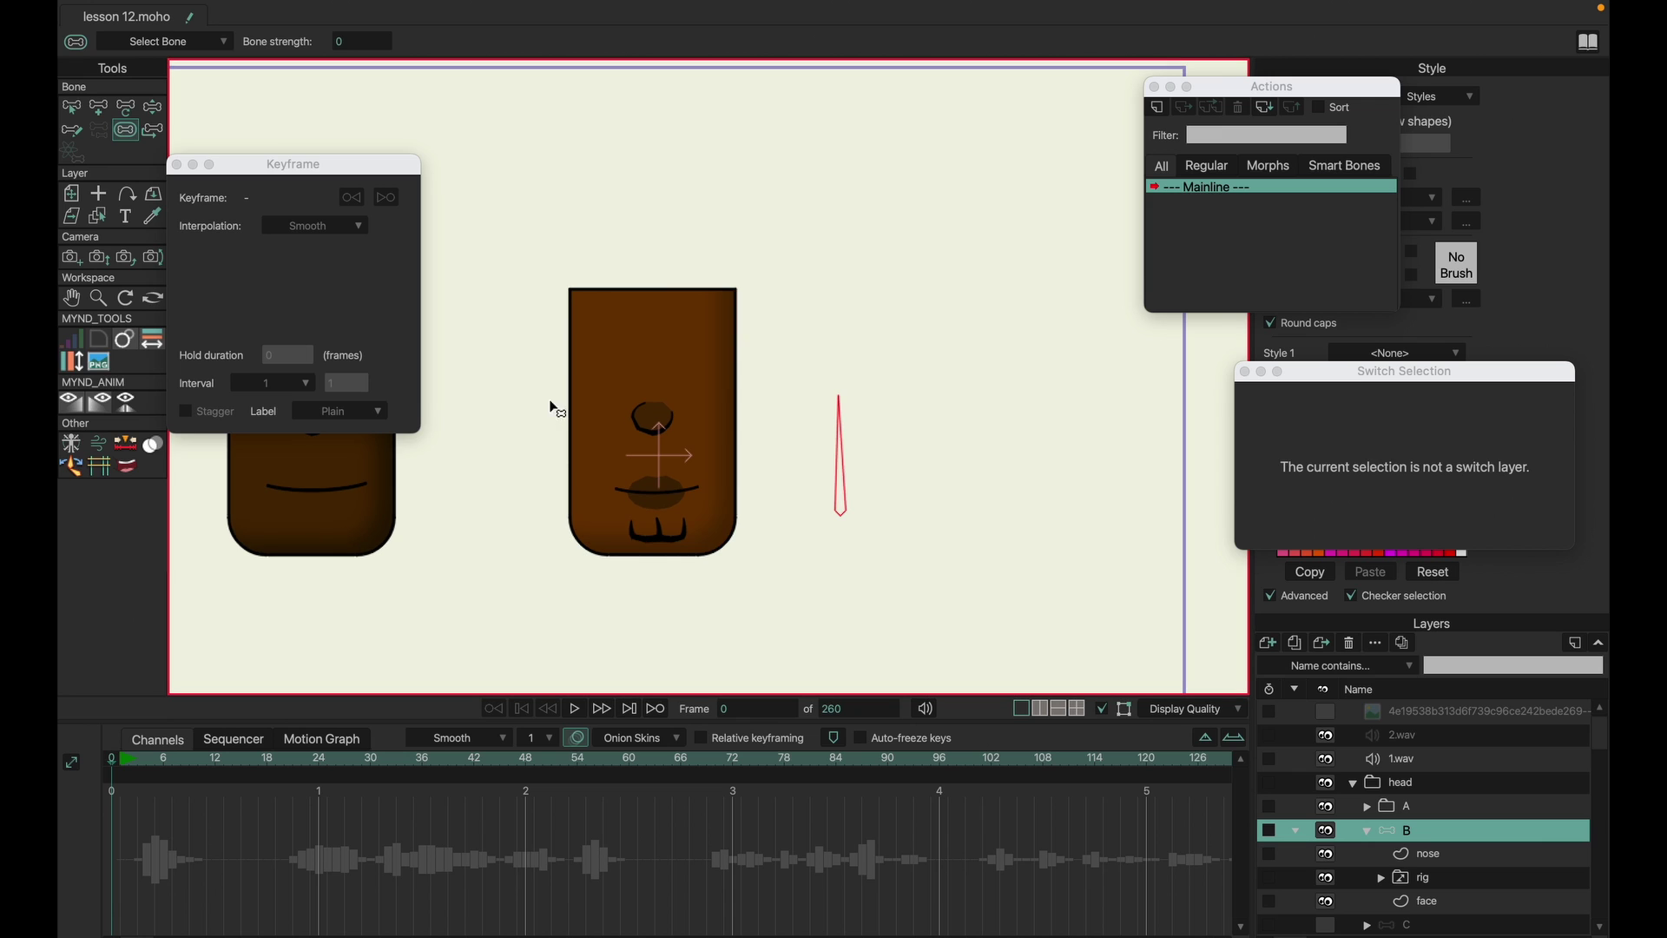
click(71, 107)
click(432, 40)
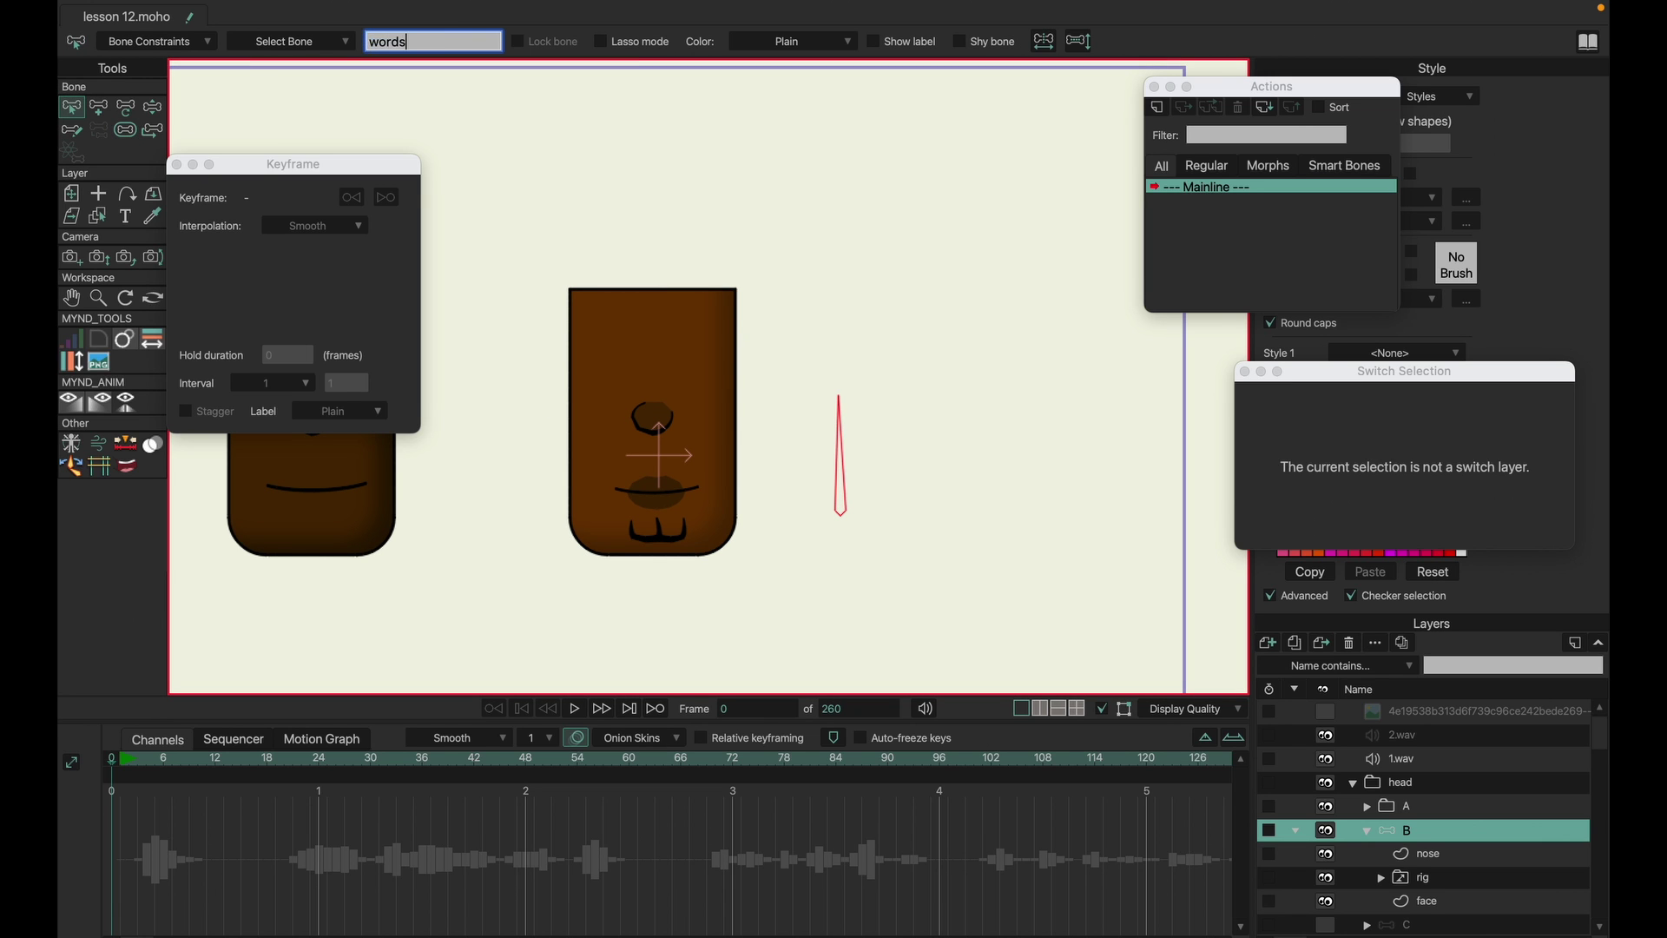
key(Return)
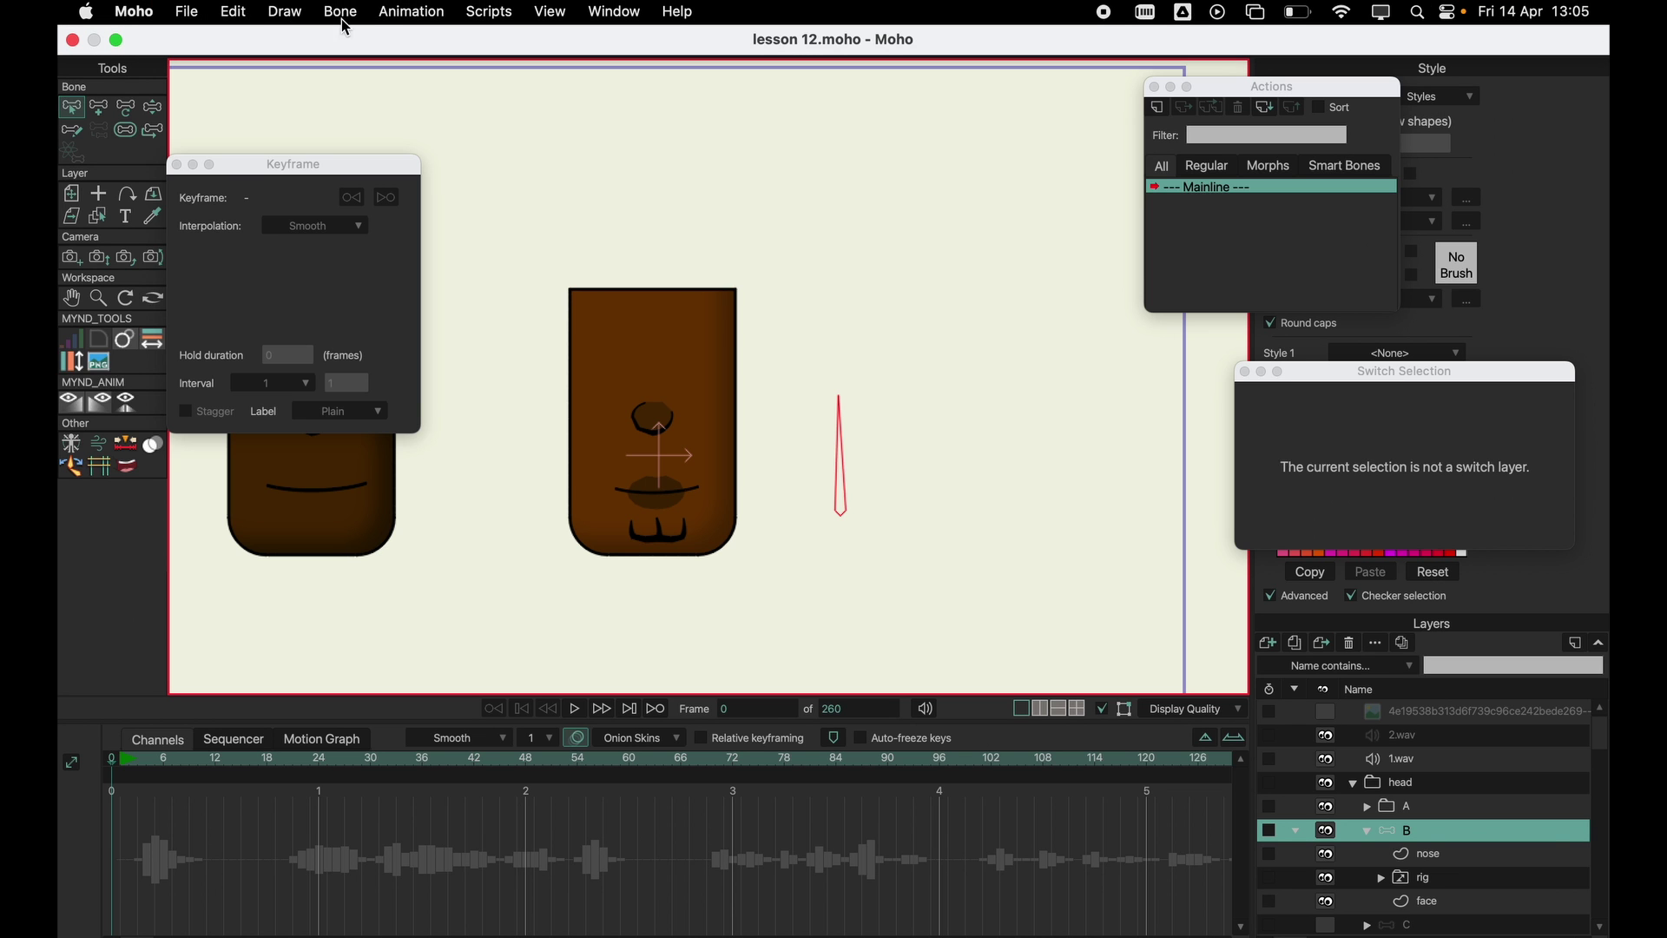
- Convert the words bone into a smart bone dial
click(340, 12)
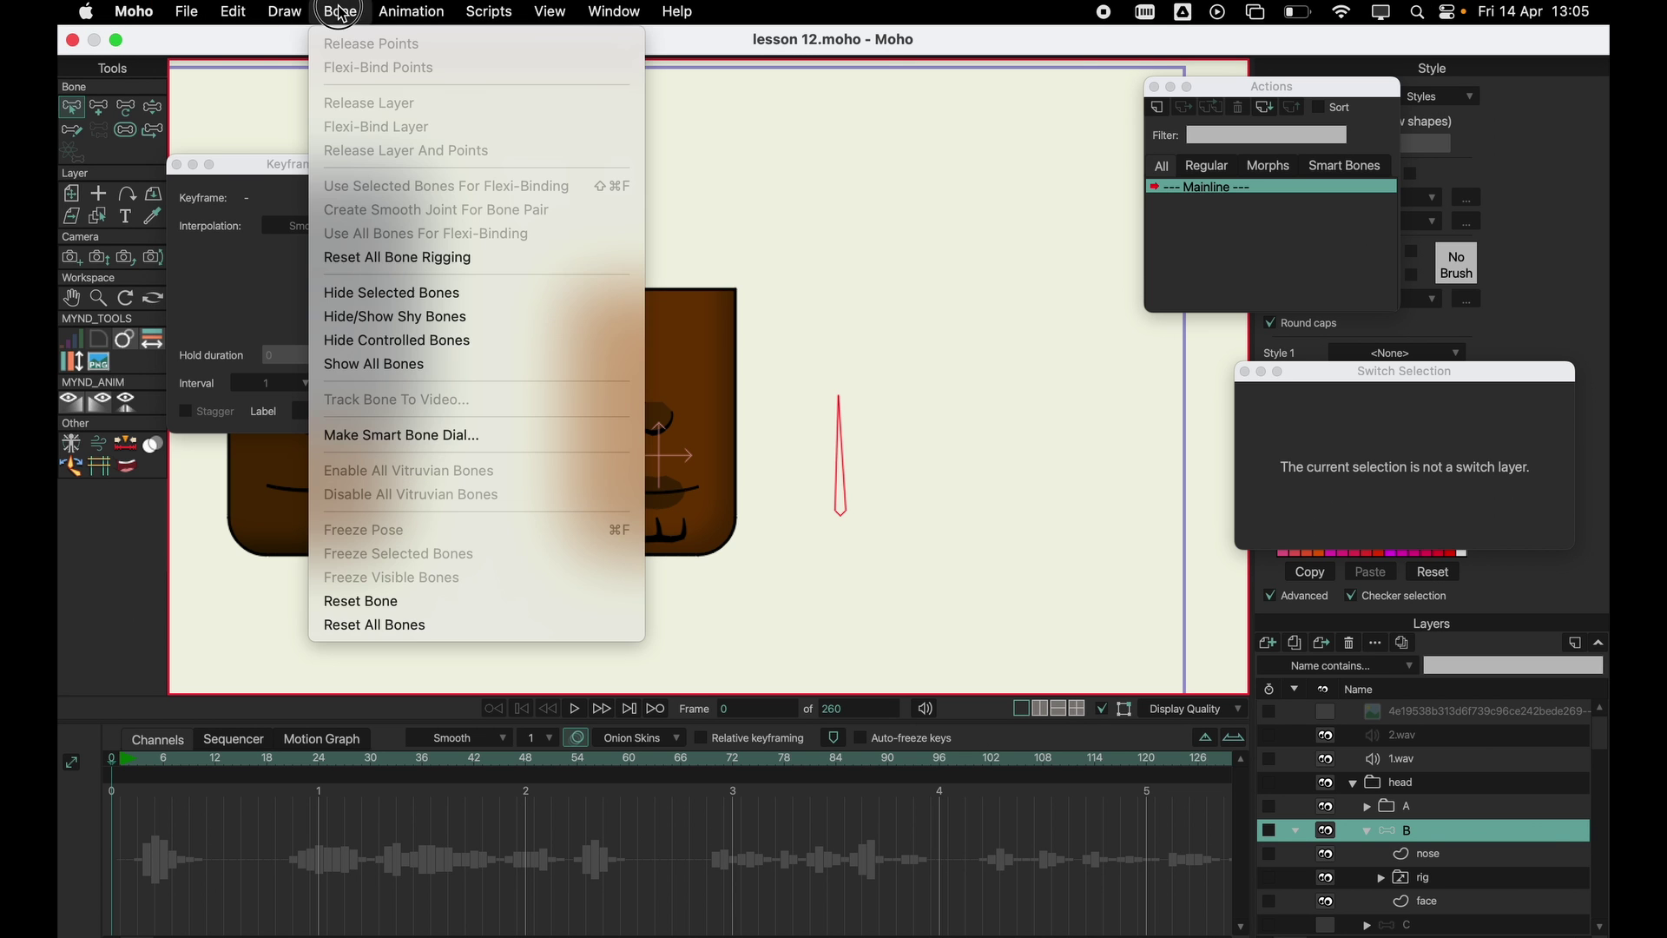
click(487, 435)
click(939, 735)
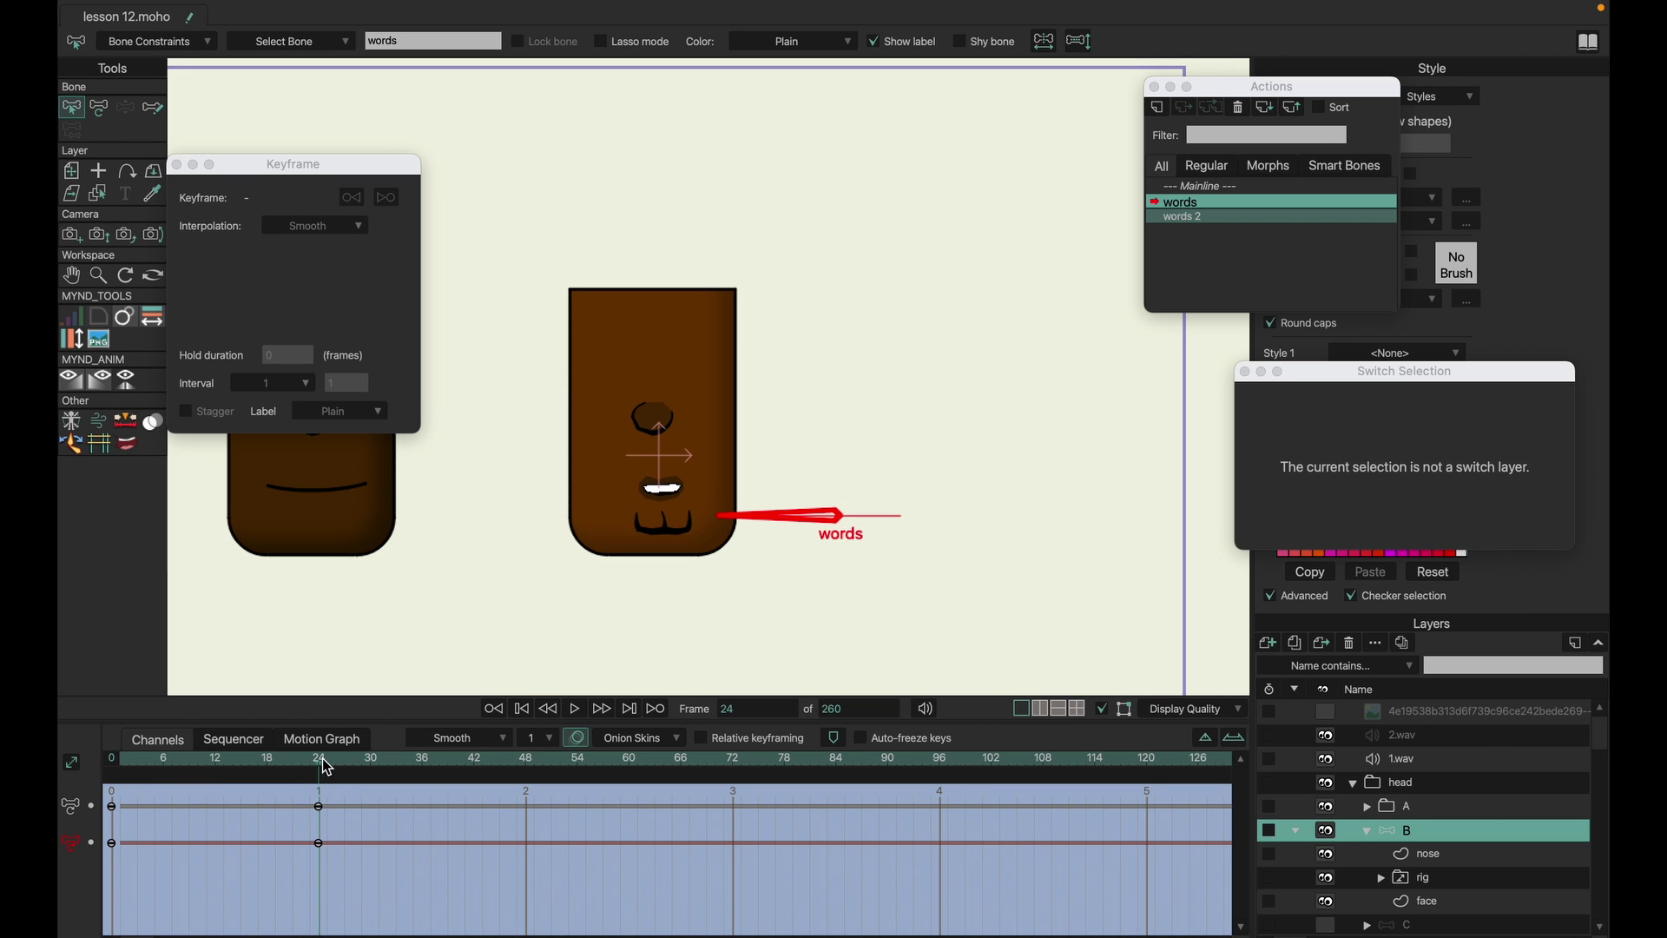
- In the words action, key the rig mouth to mbpp at frame 24 and ts at 18
click(1433, 877)
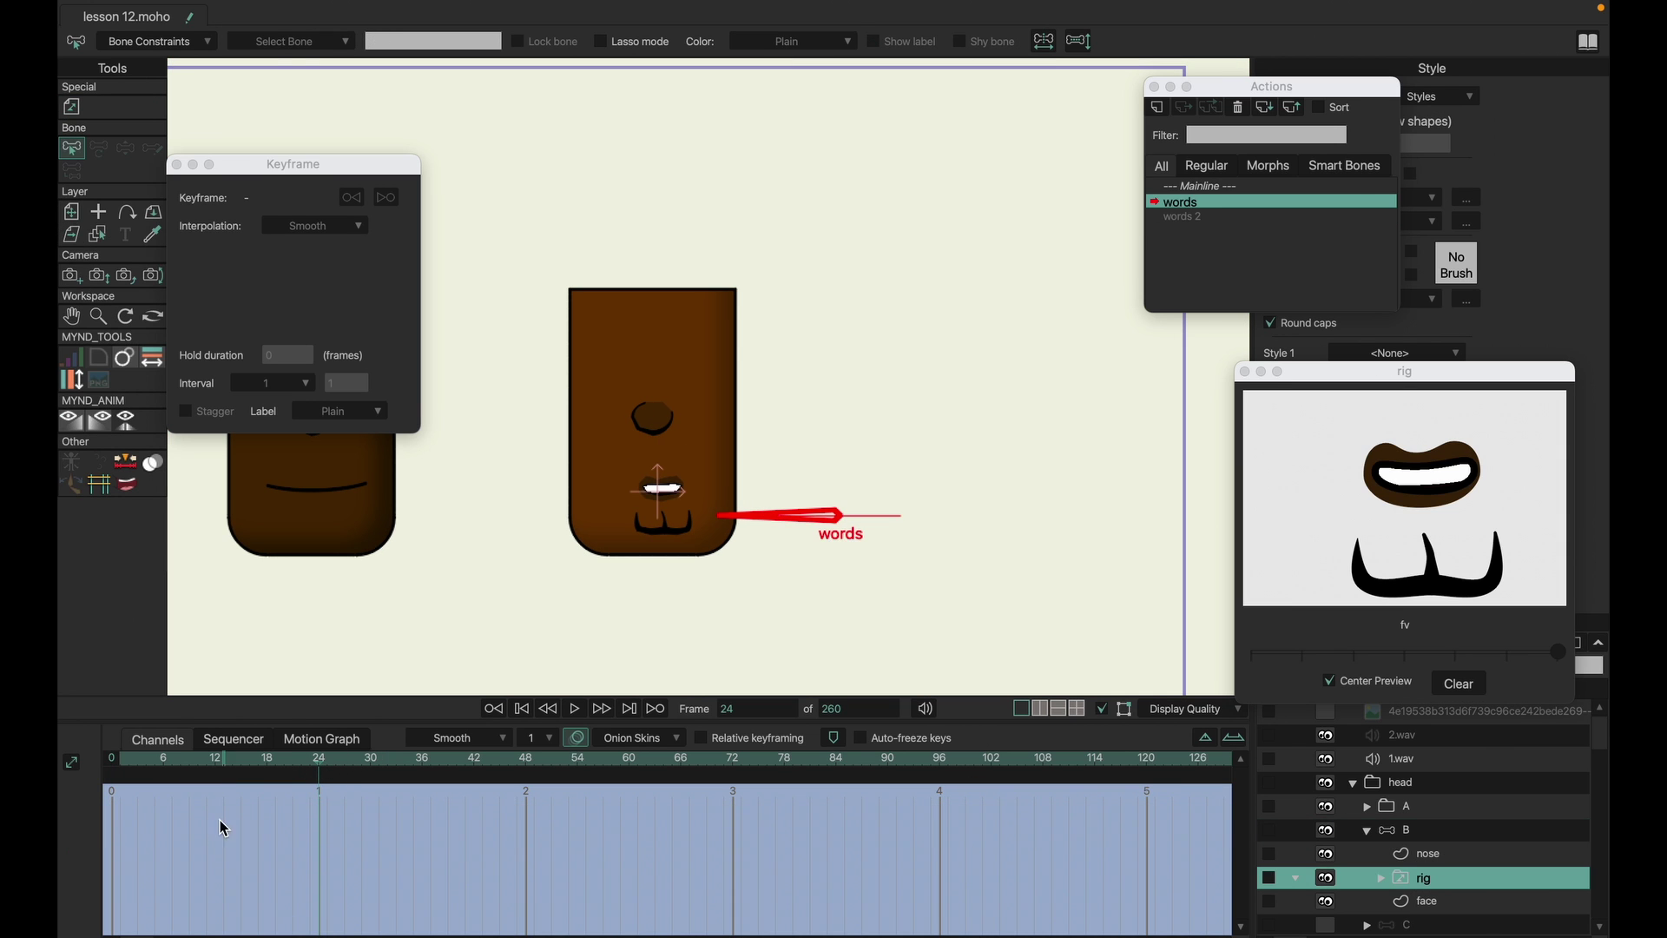
click(164, 761)
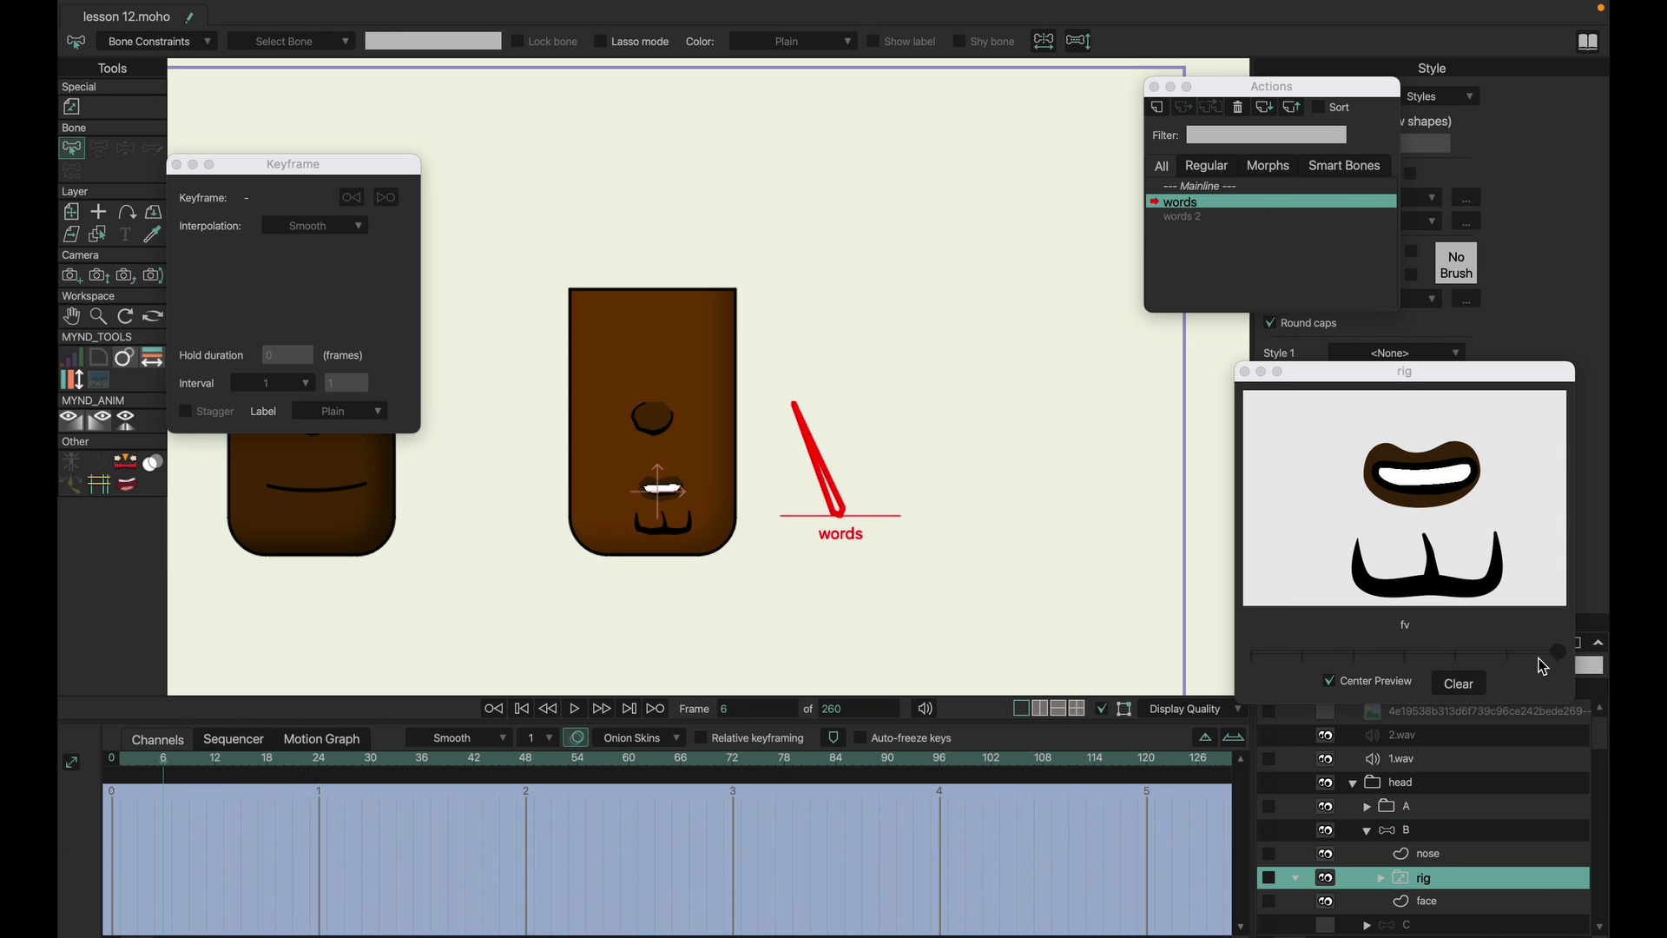
click(120, 762)
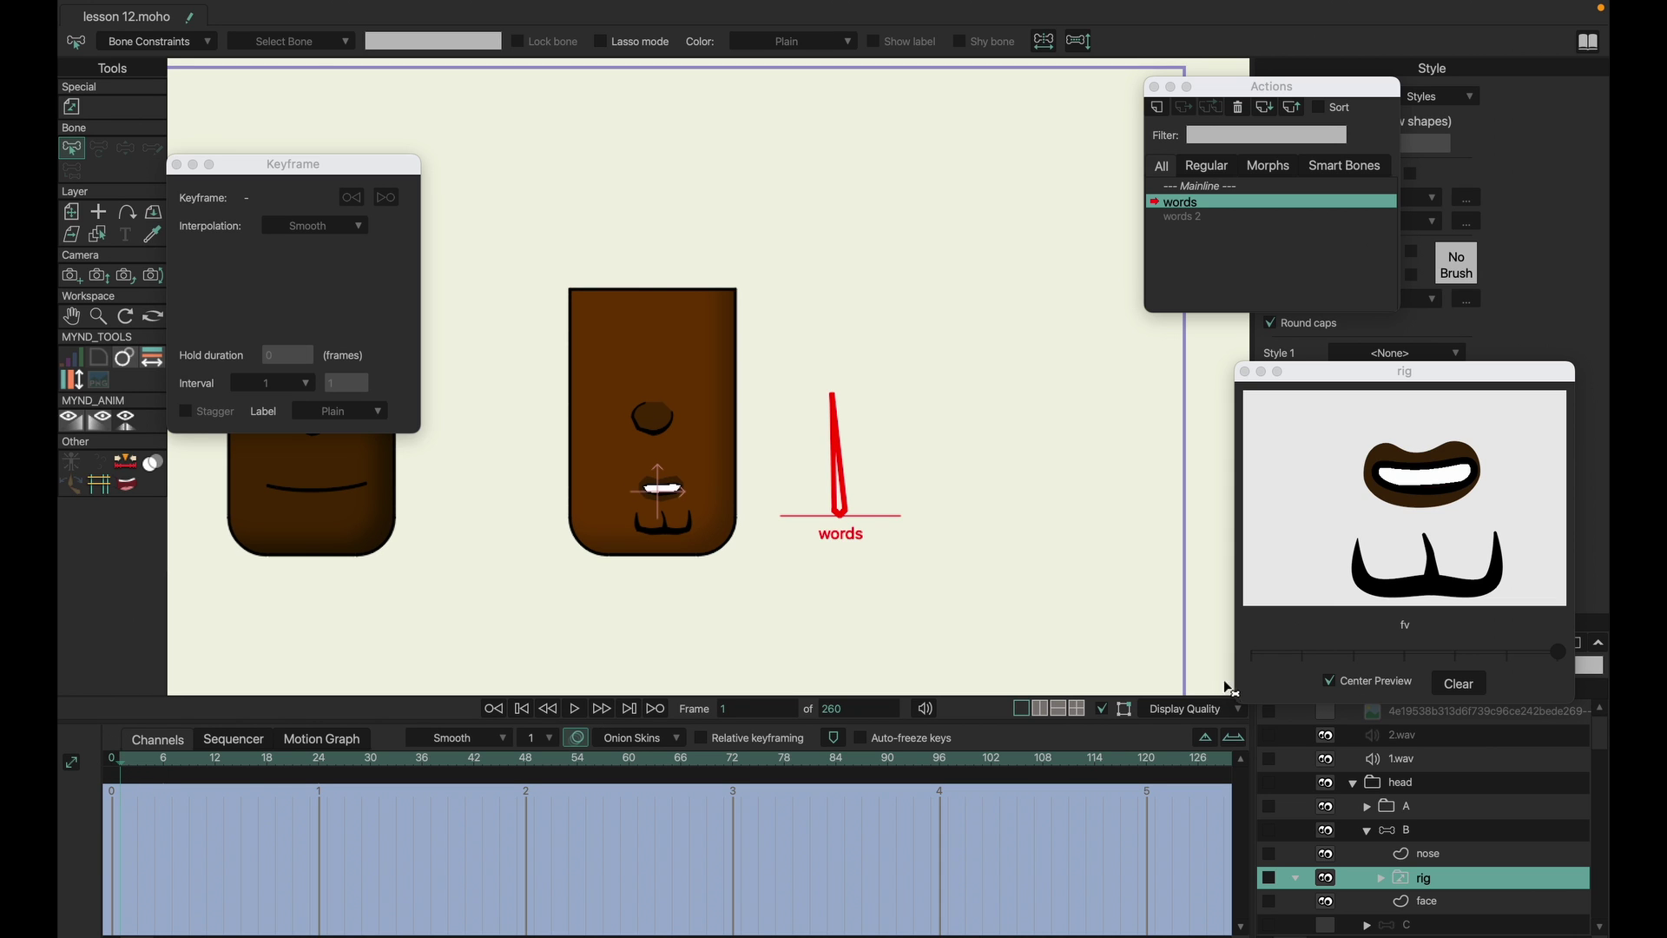
click(323, 771)
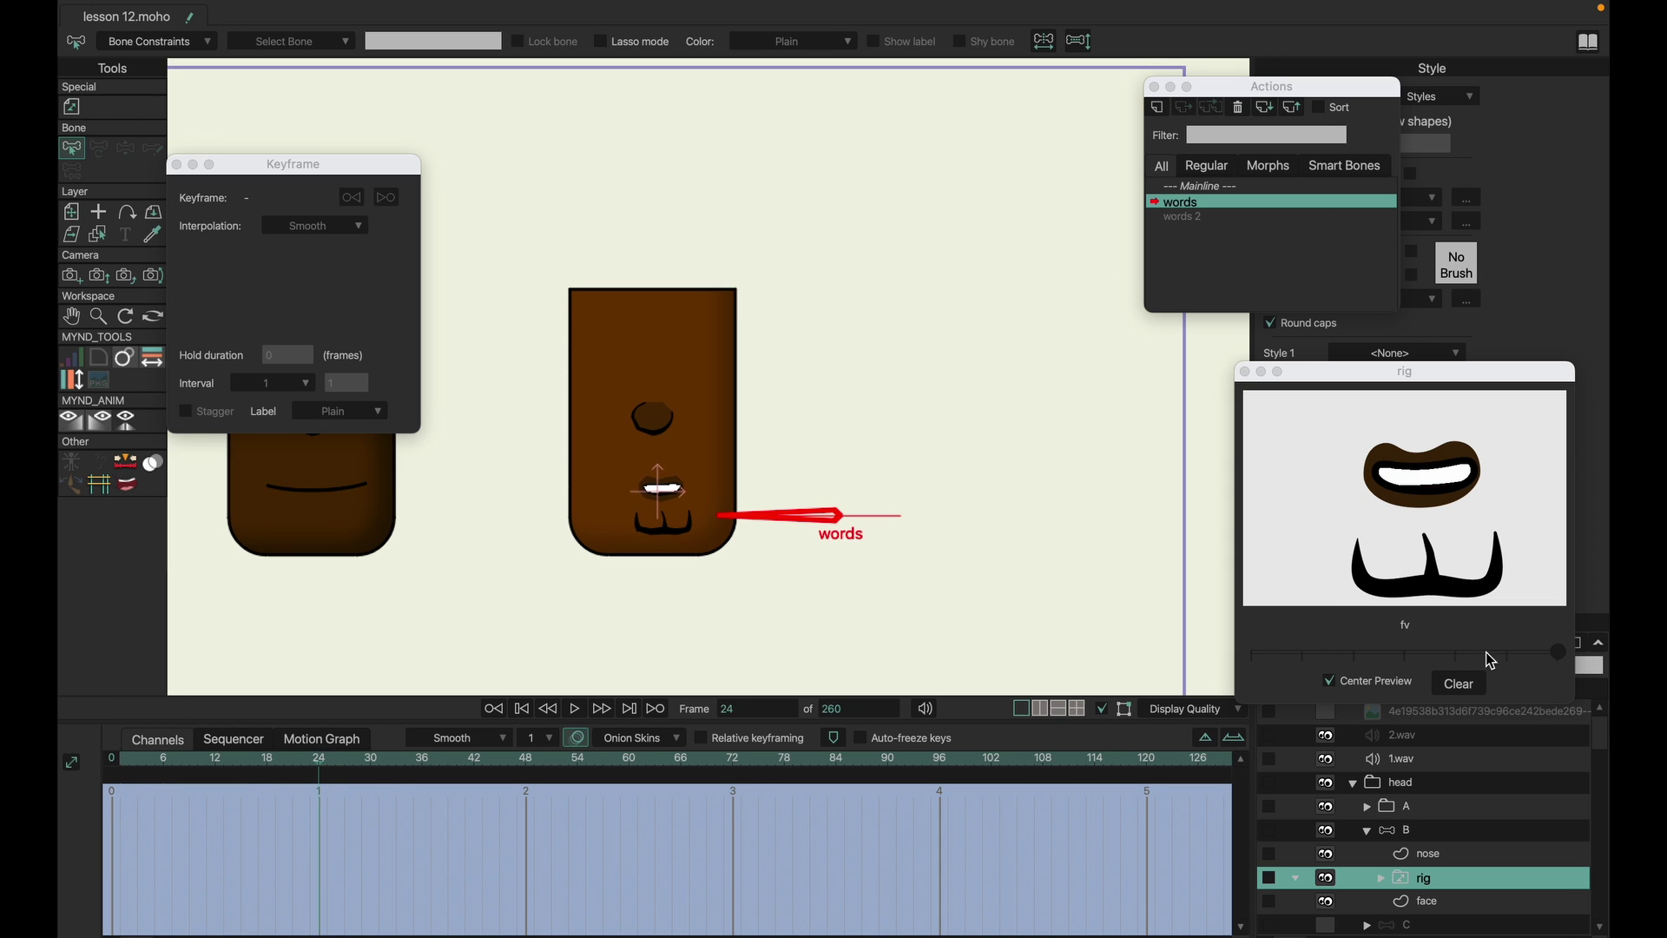
drag(1563, 660, 1271, 658)
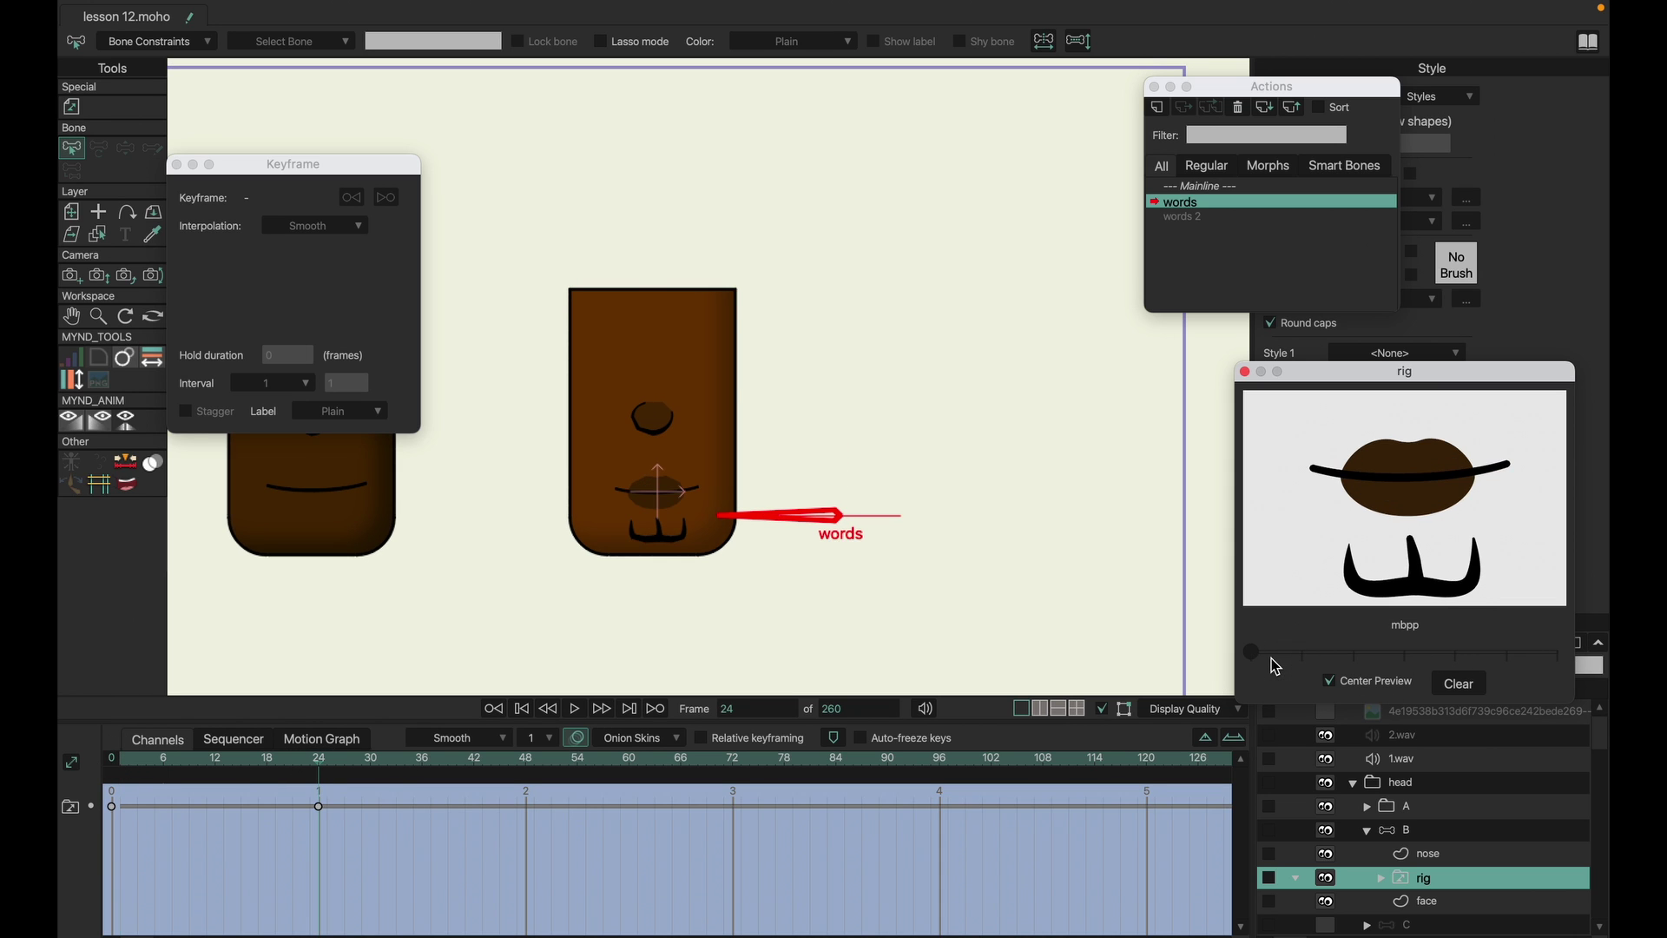
click(269, 768)
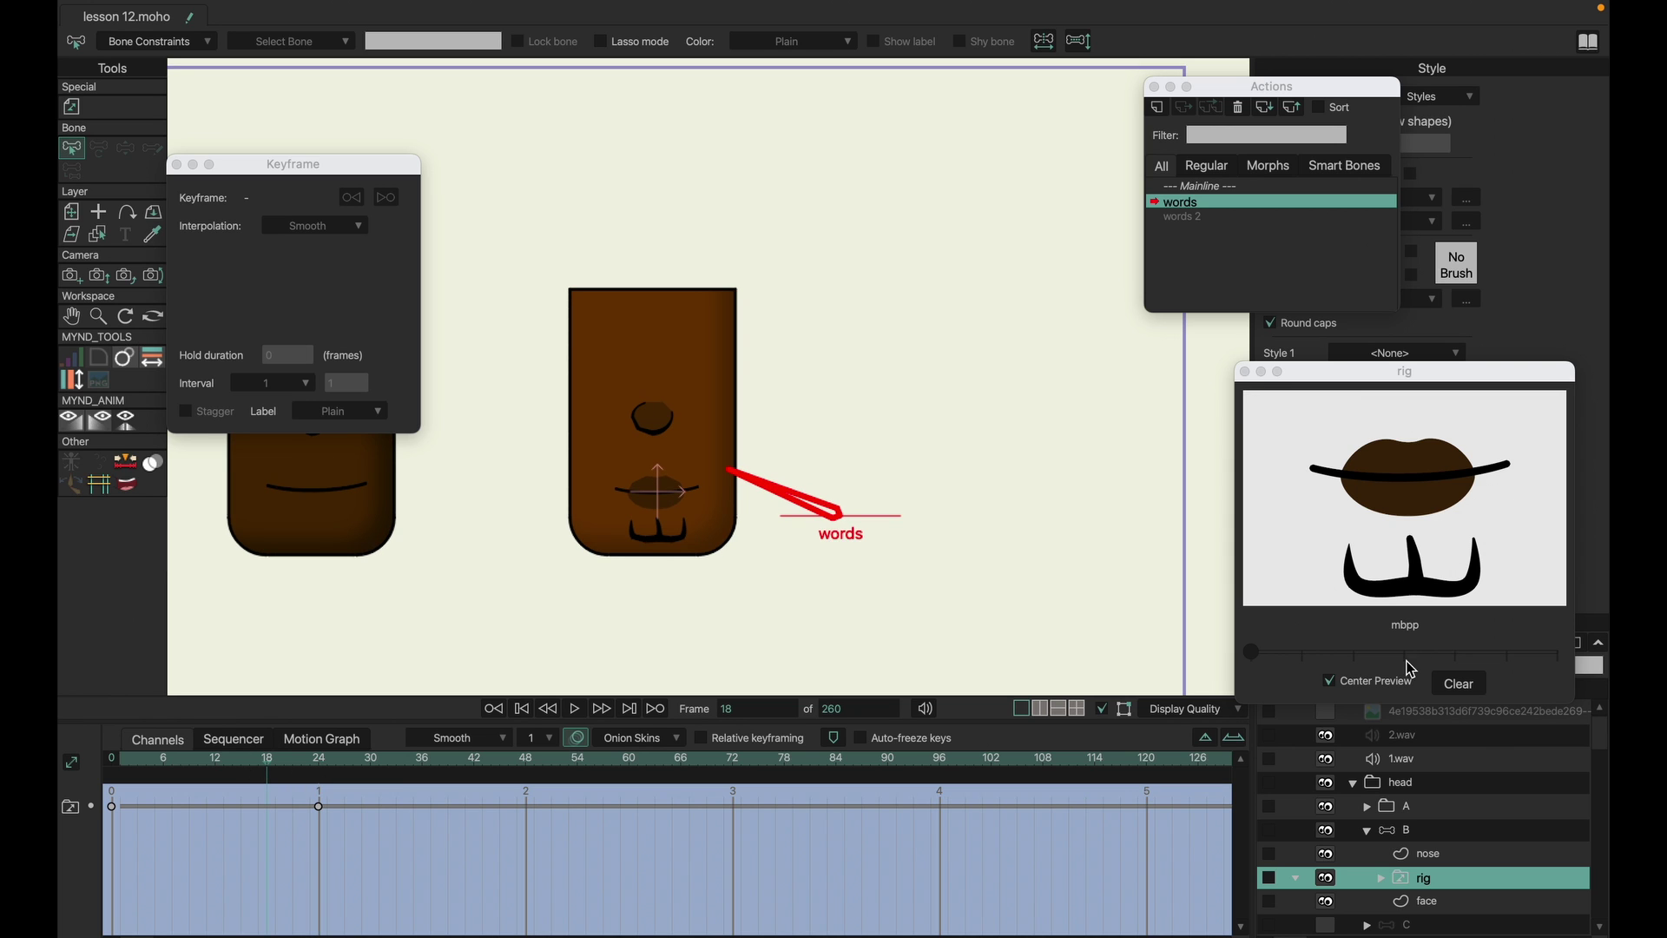
click(1302, 658)
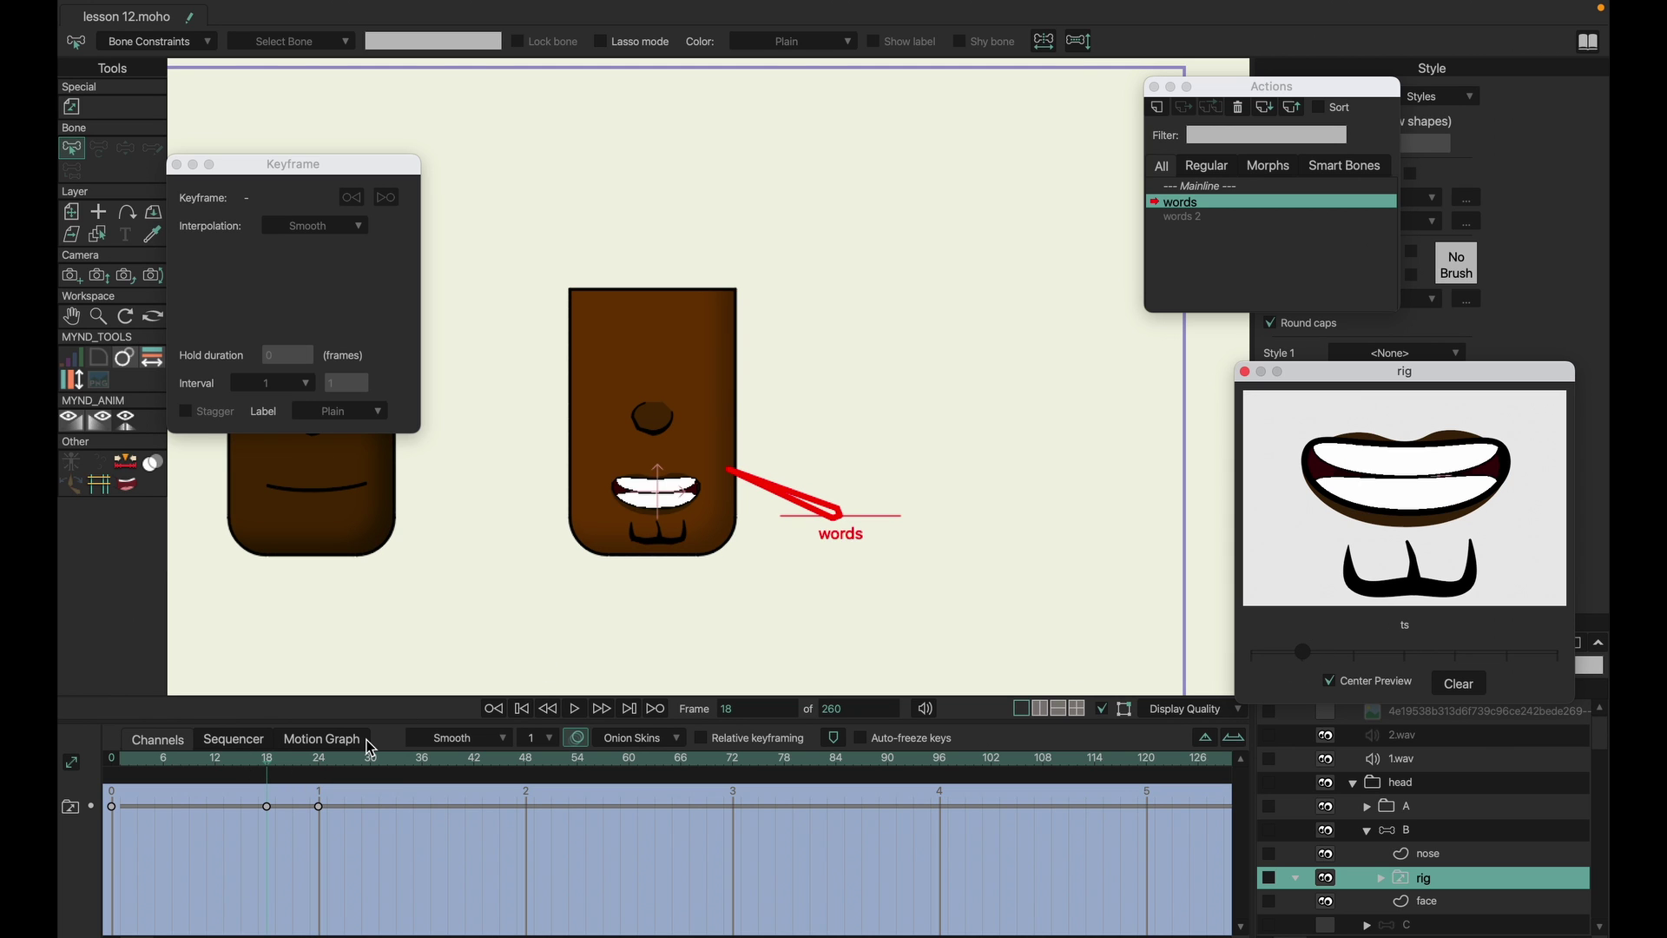
- Key an open mouth at frame 12, eee at 6, and mbpp at frame 1
click(216, 769)
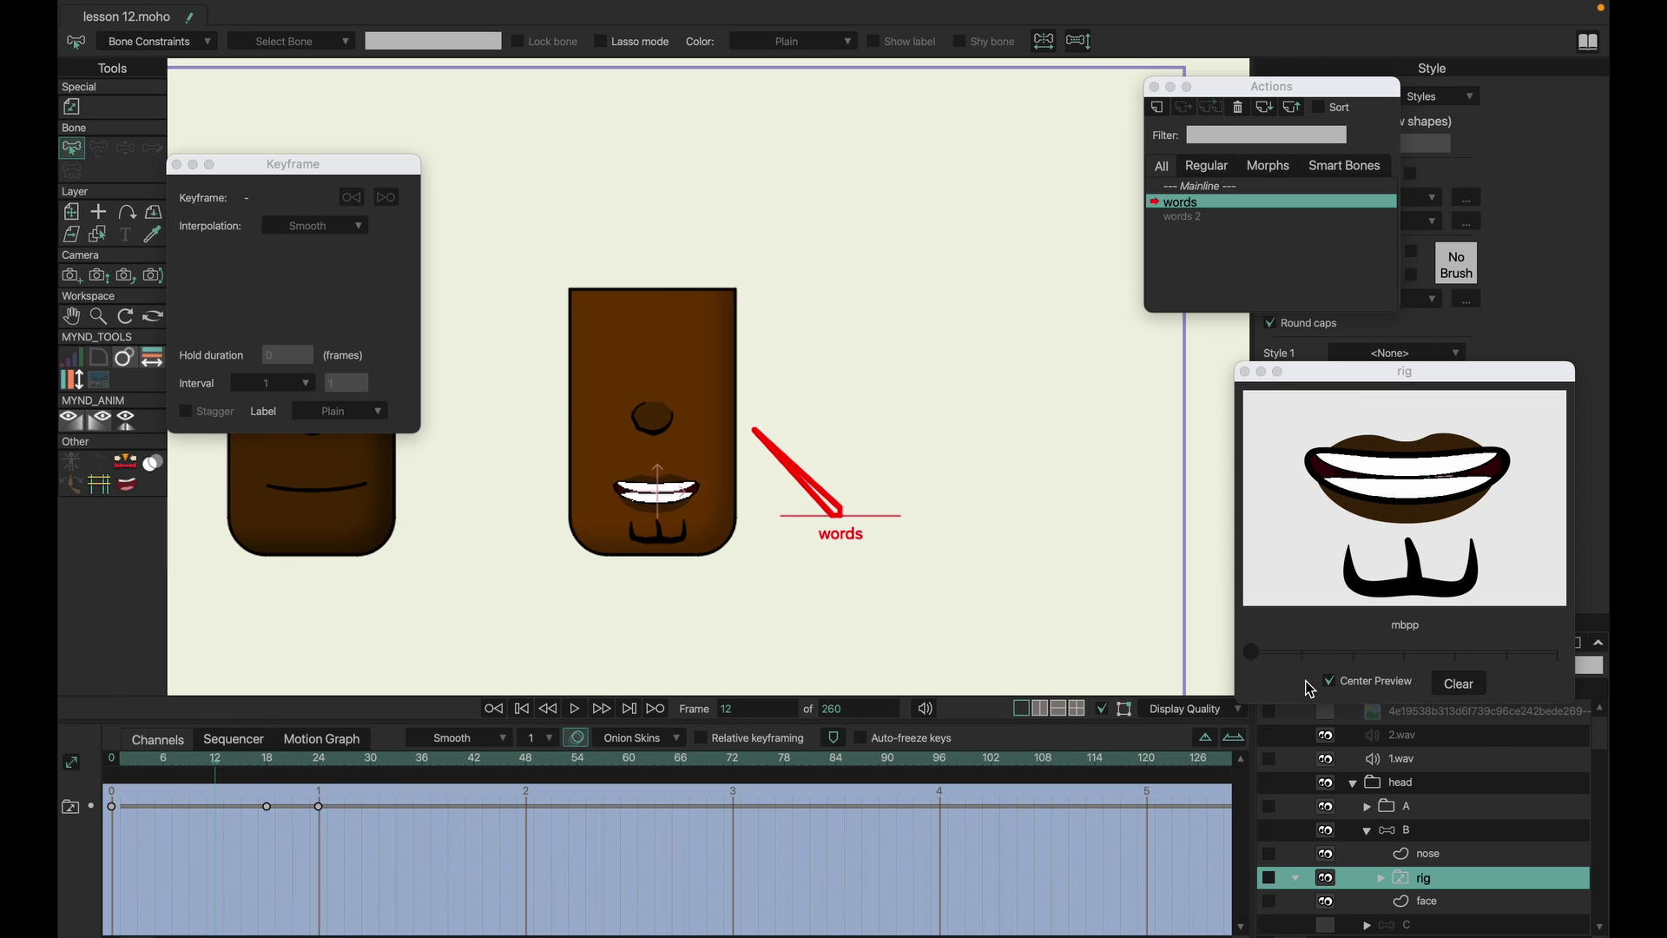
click(1352, 653)
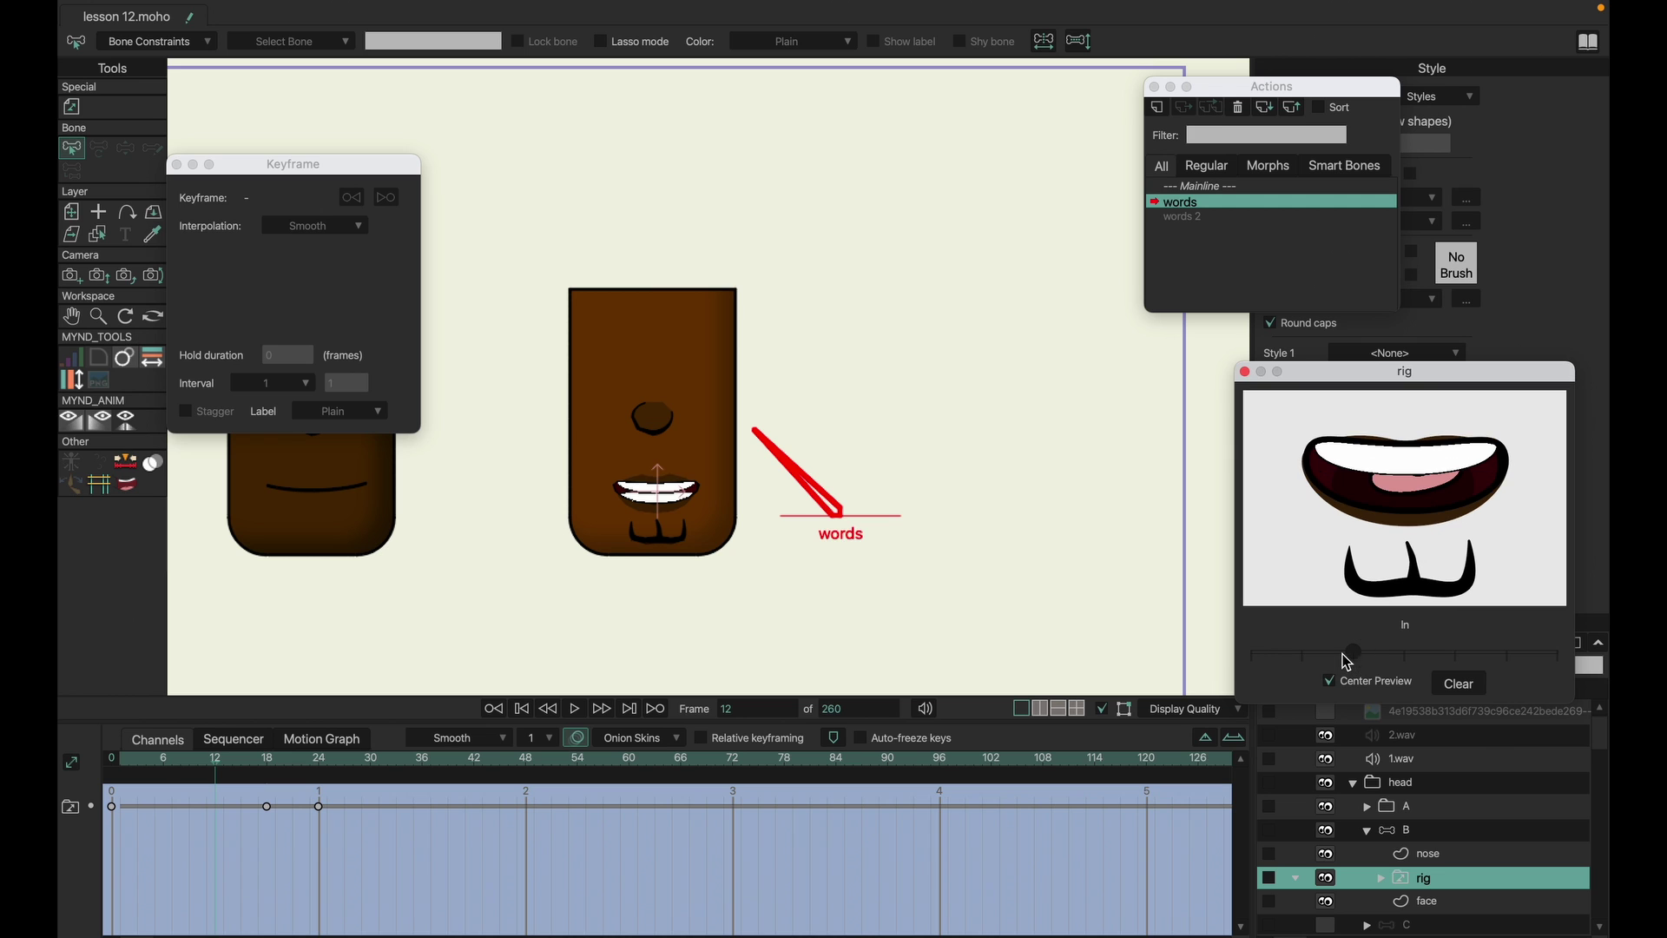
click(165, 764)
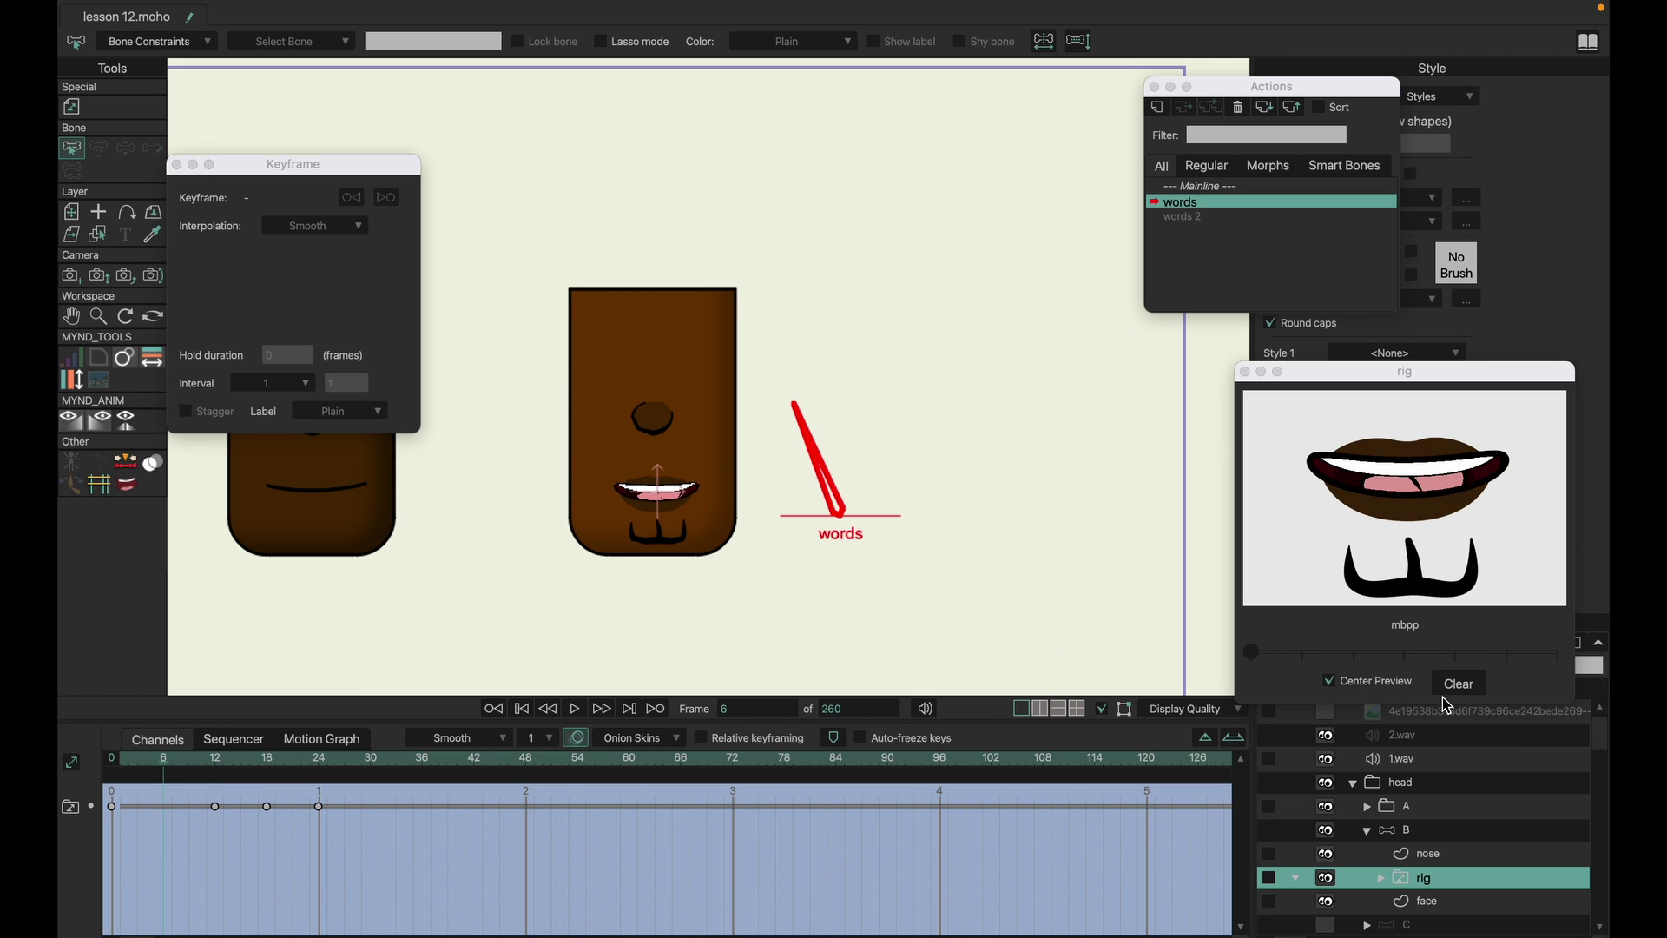
click(1391, 653)
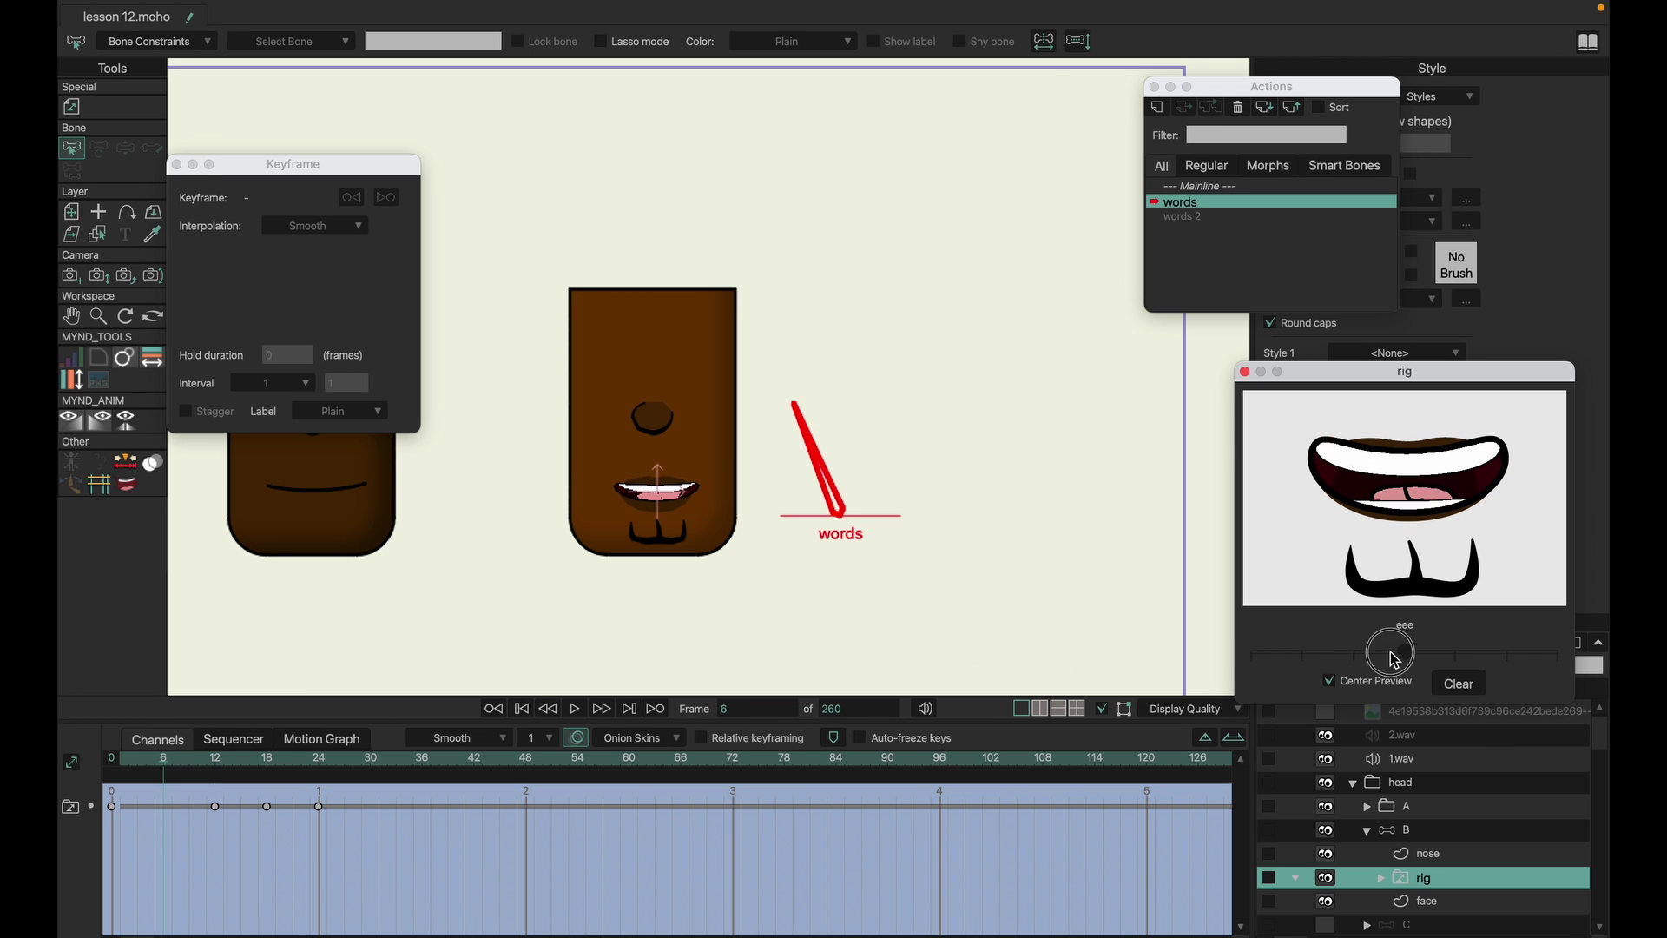
click(120, 766)
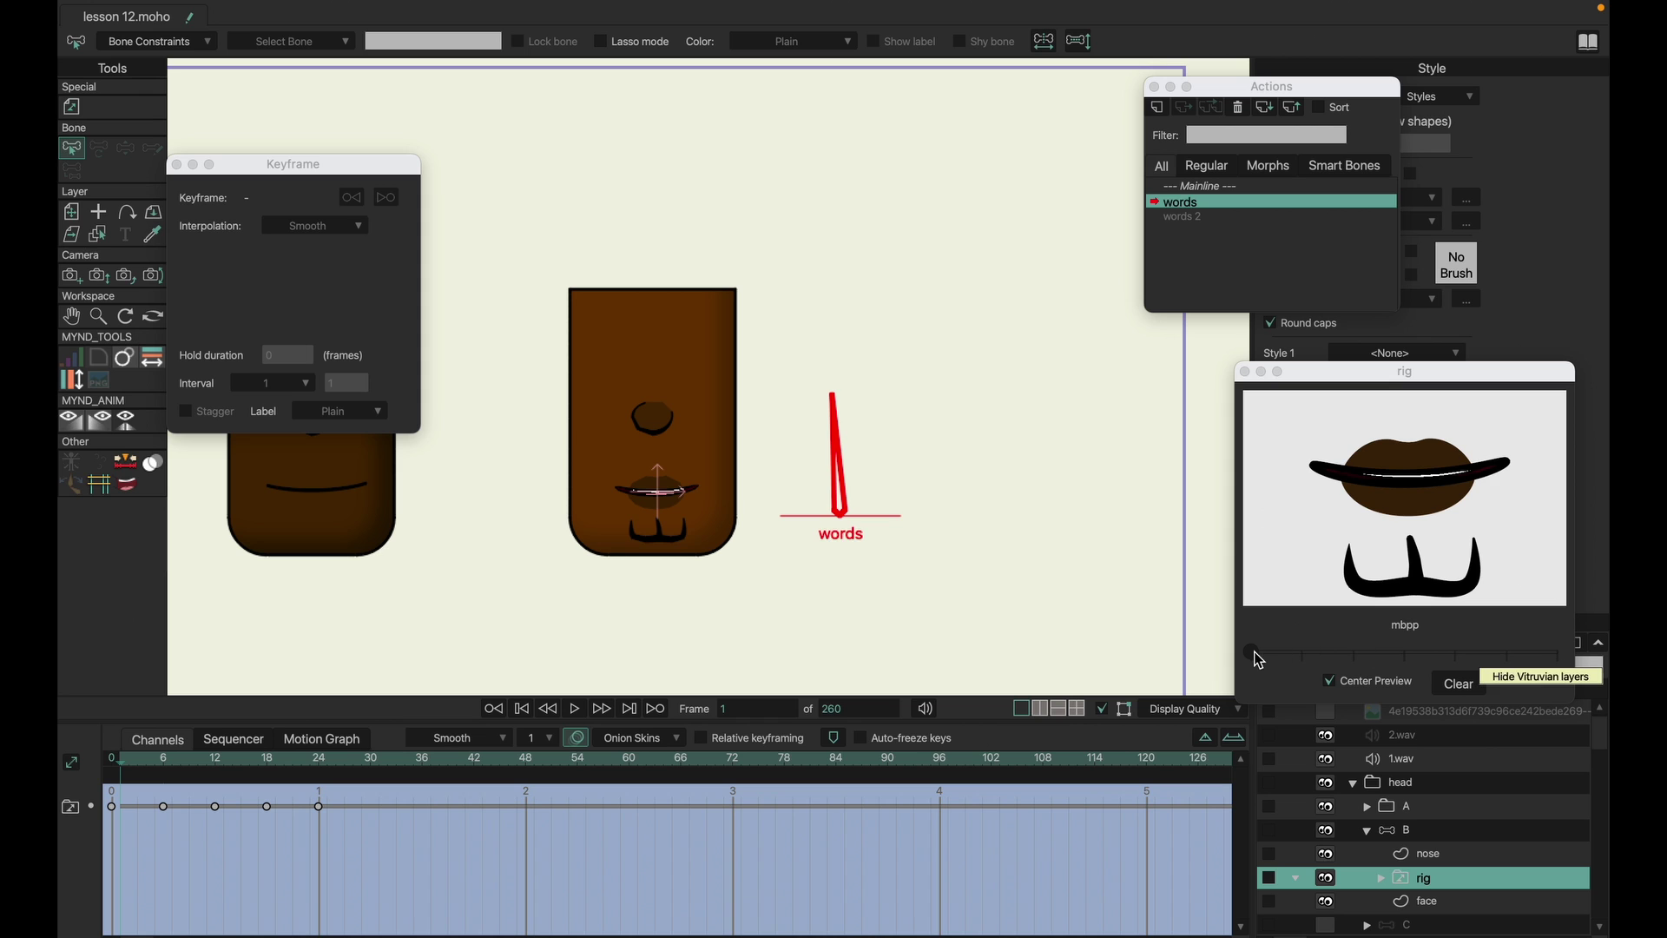
click(1252, 652)
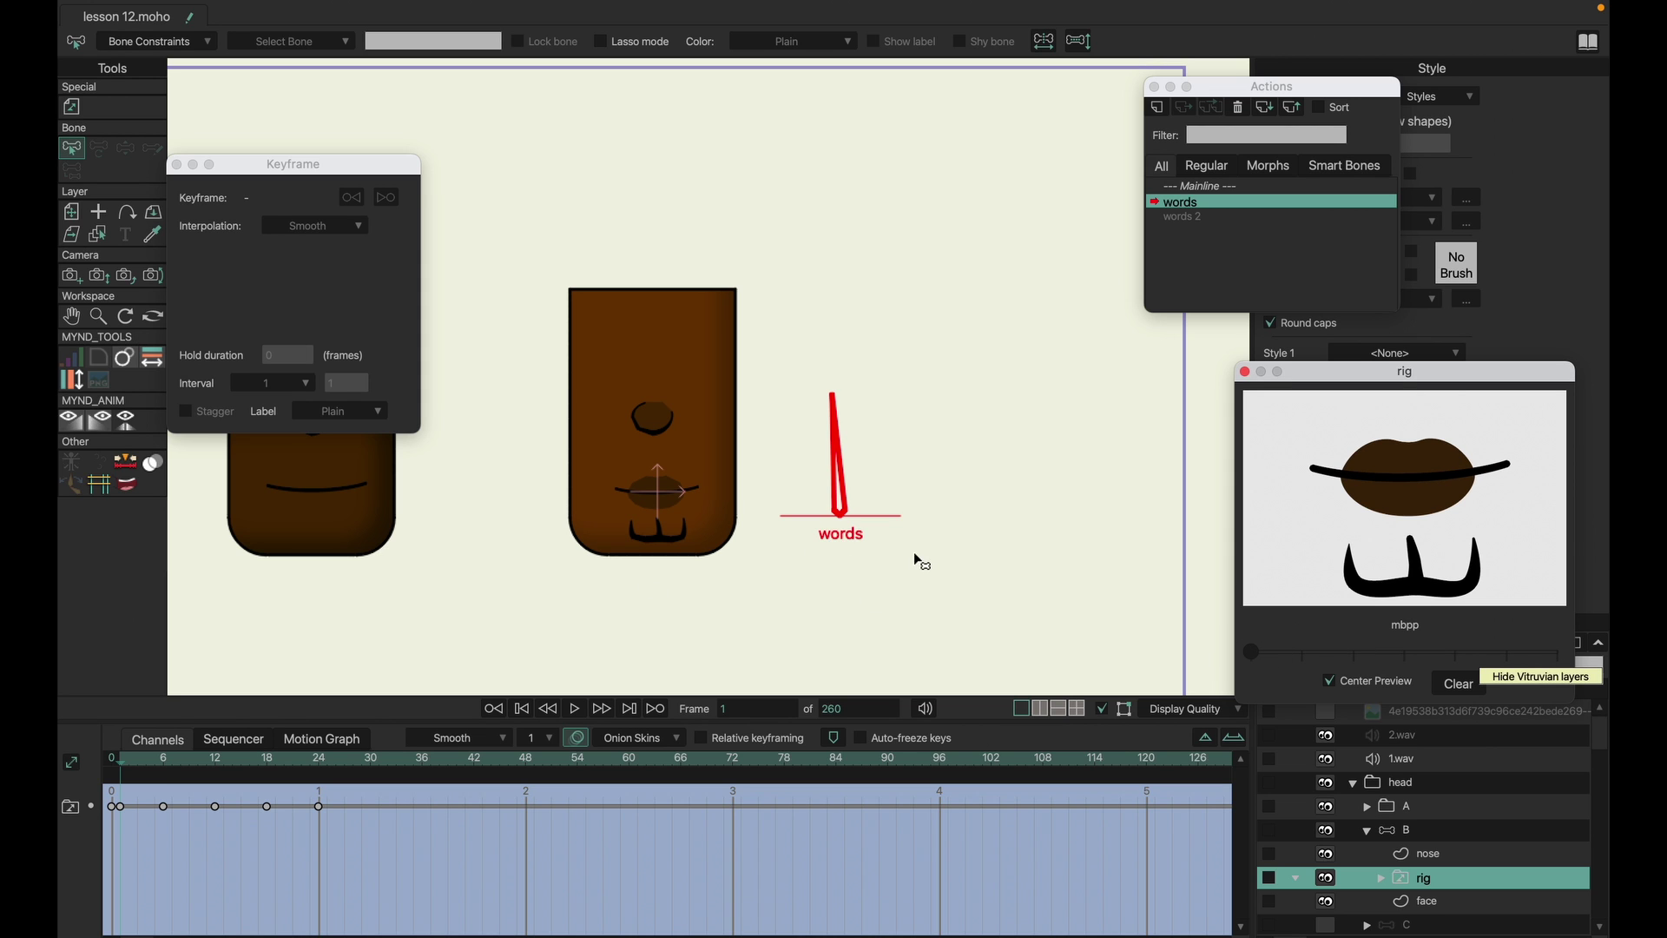
- In words 2, key mbpp at frame 24, fv at 18, ouq at 12, eee at 6
click(1328, 218)
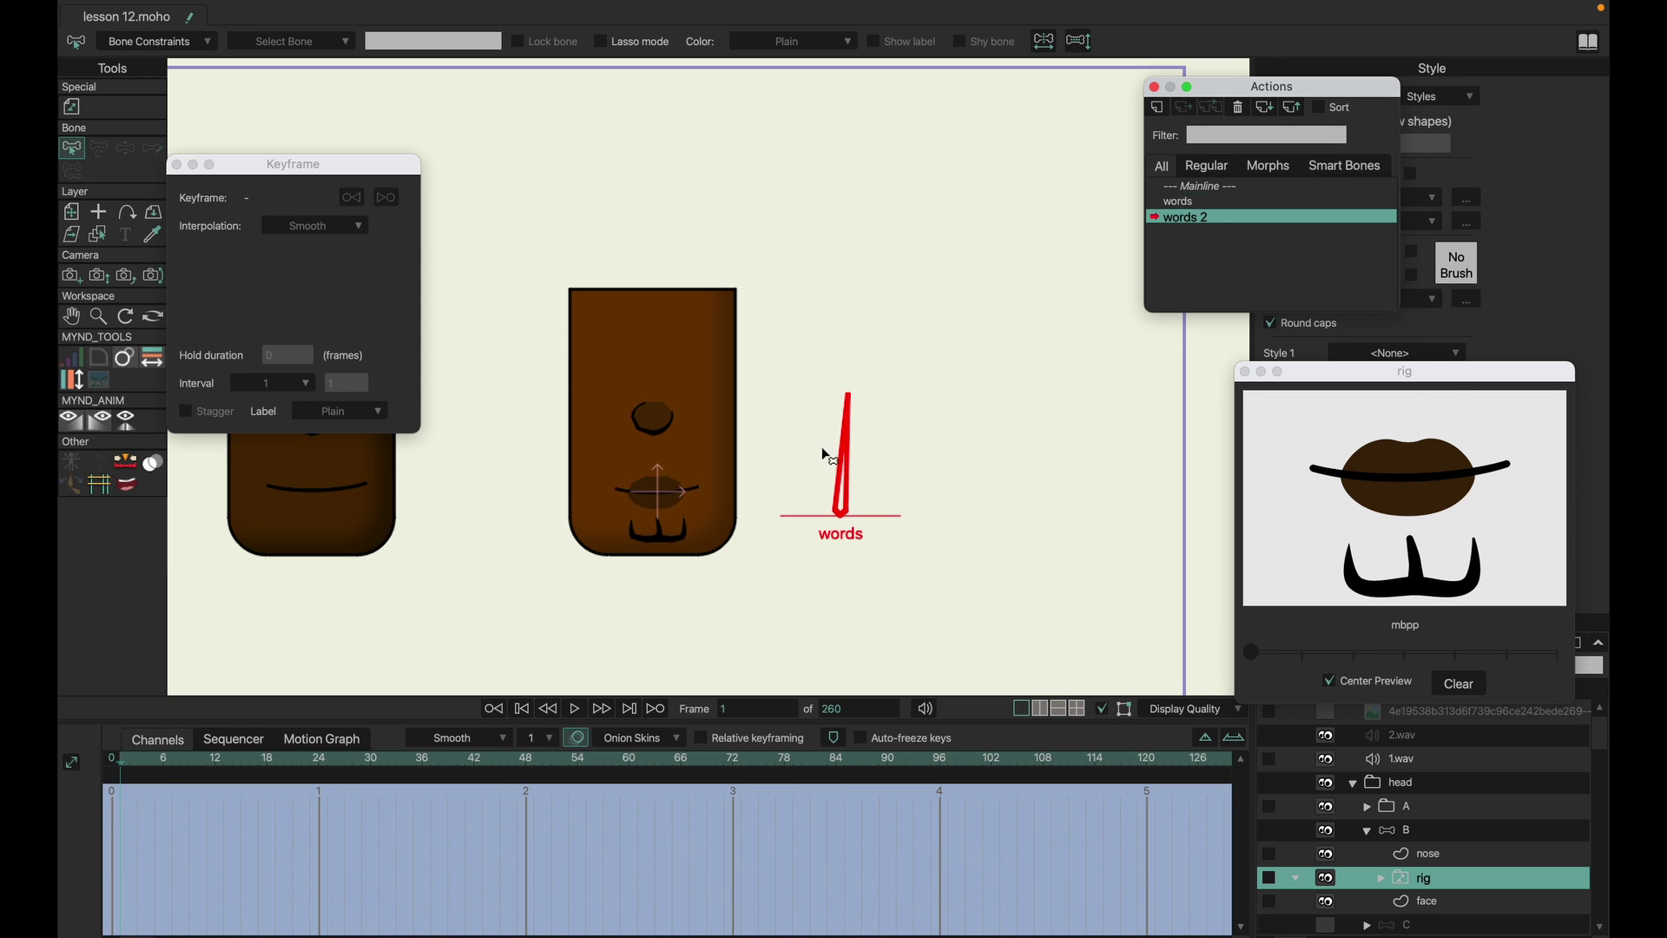
click(323, 764)
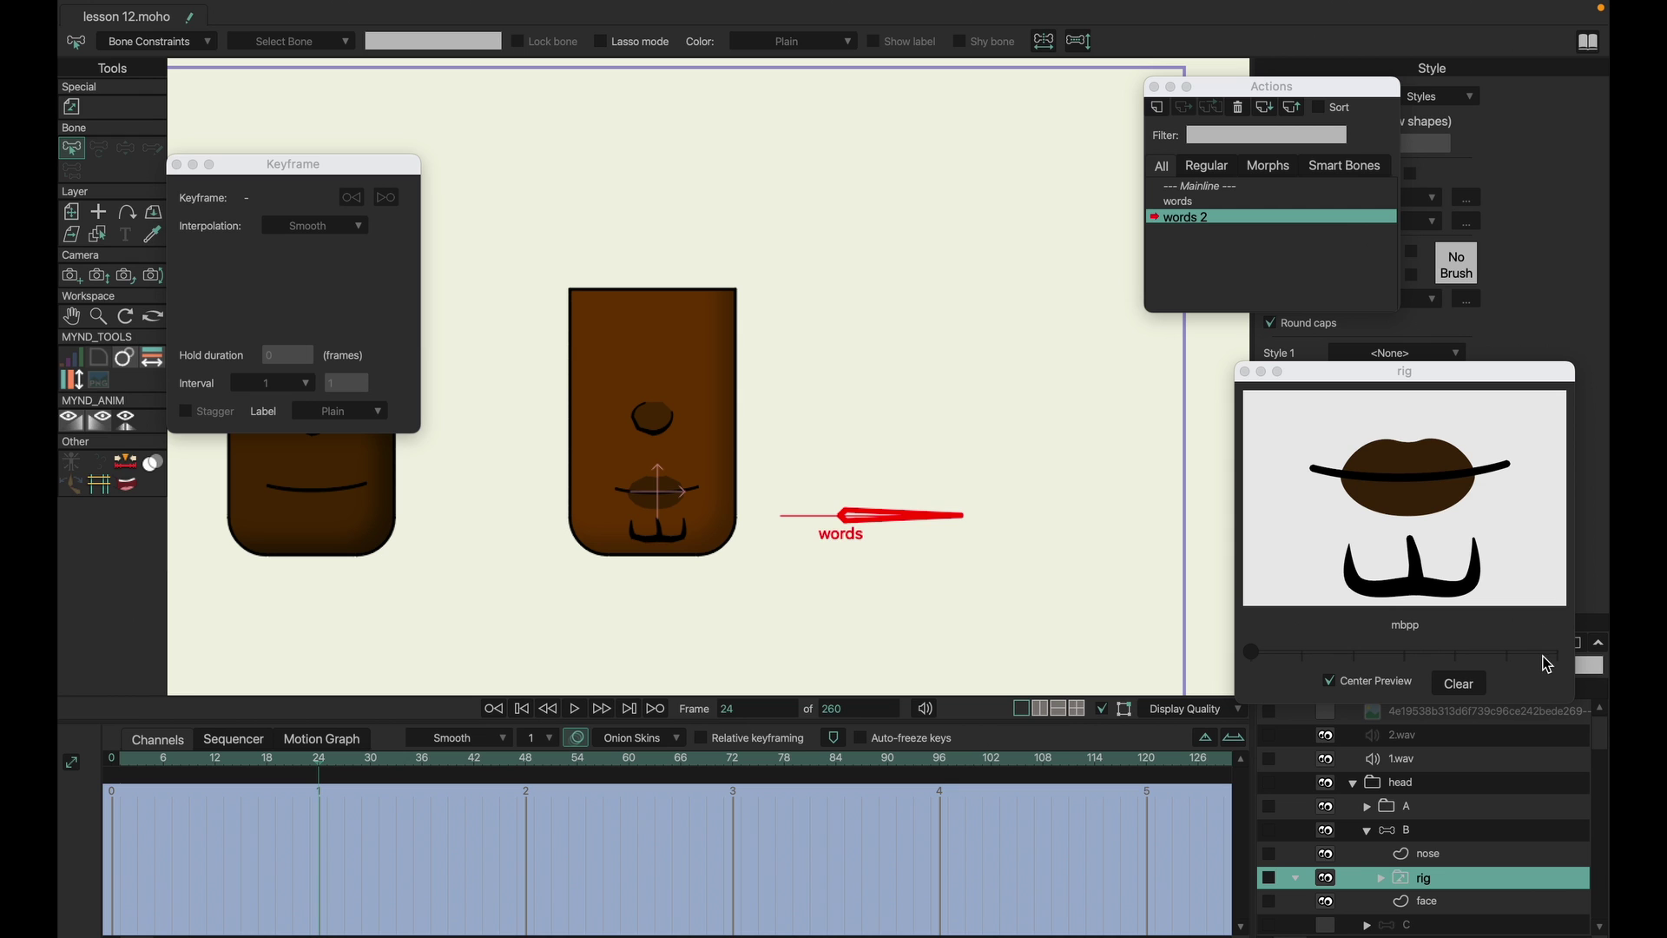
click(1248, 653)
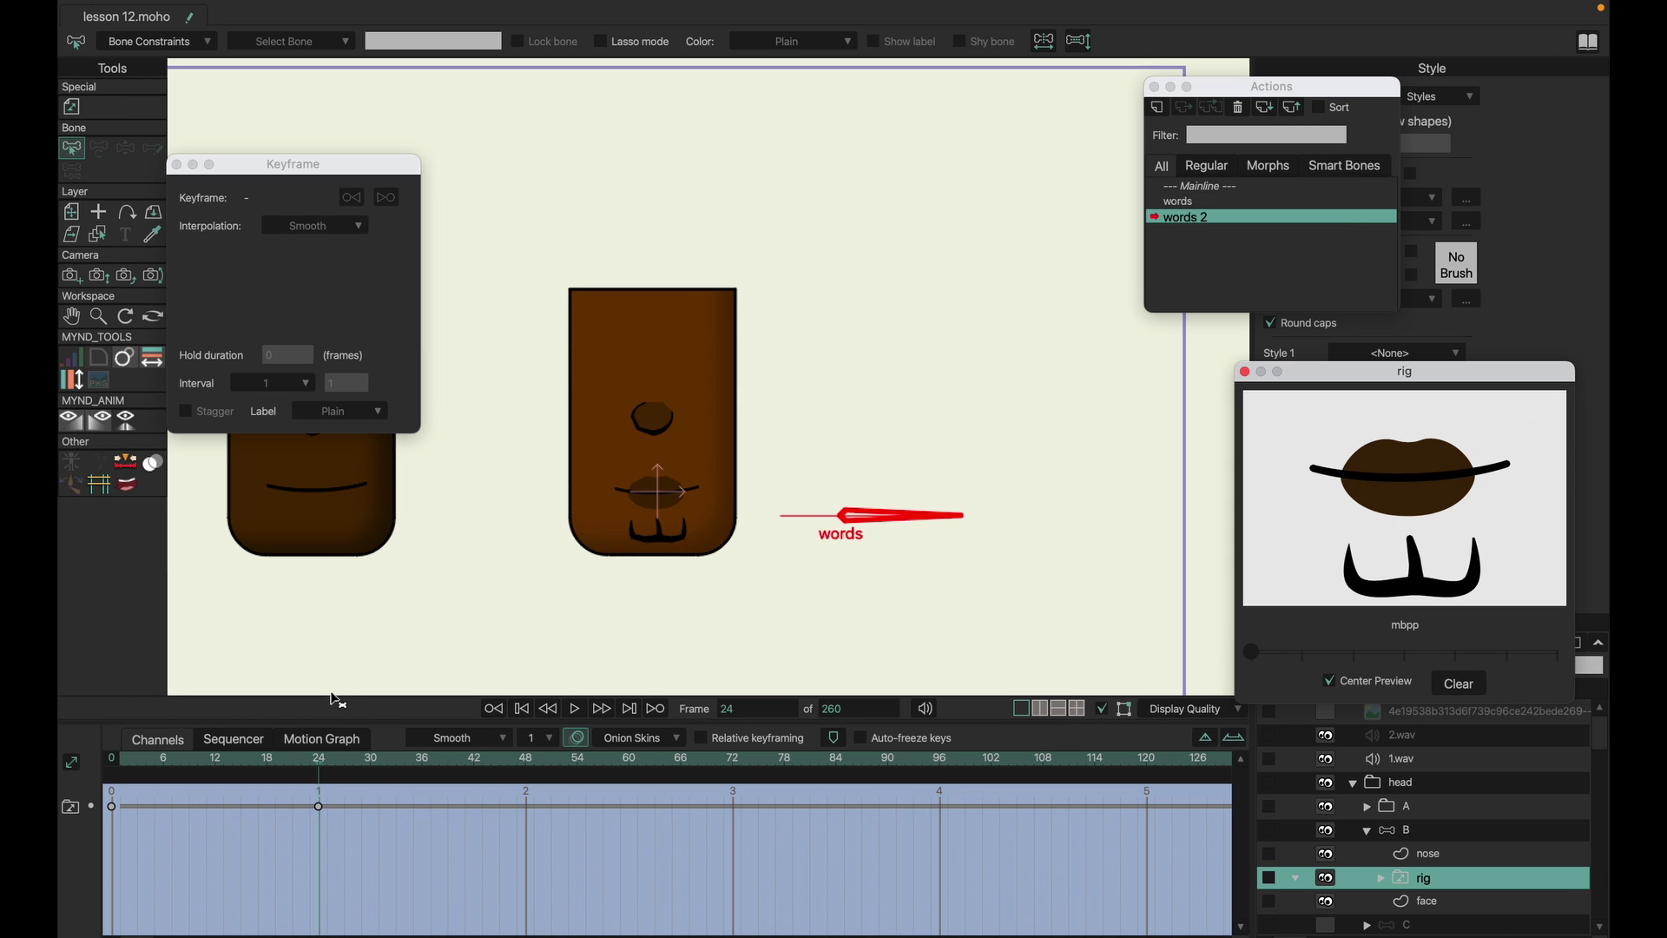
click(267, 758)
click(1550, 655)
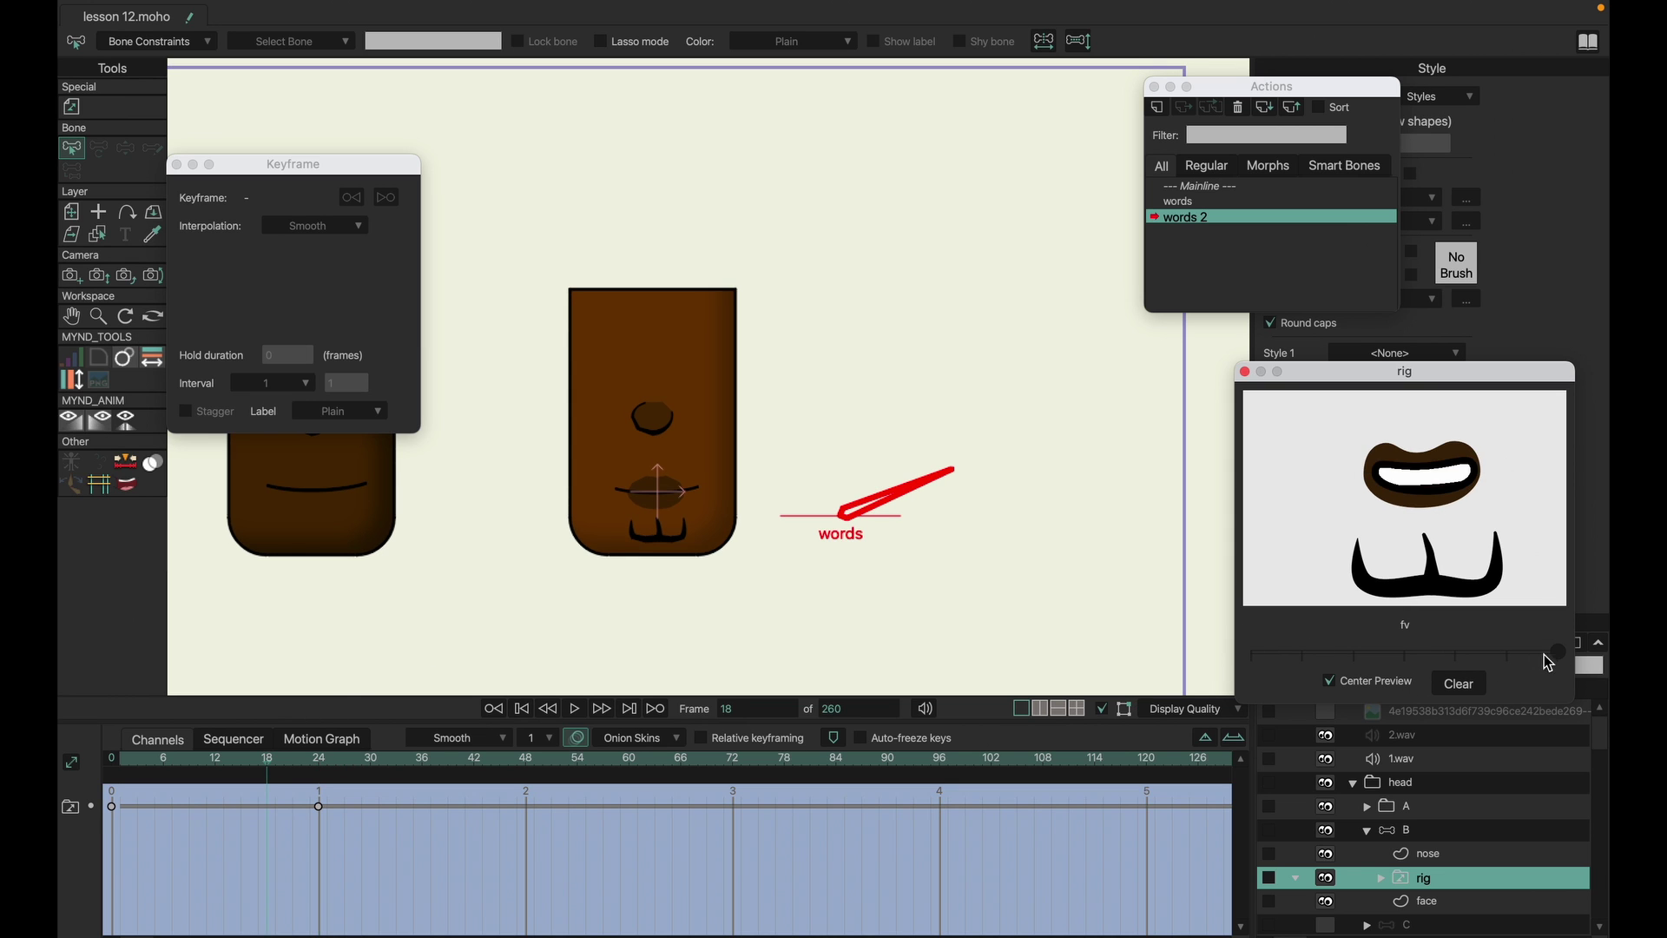
click(215, 770)
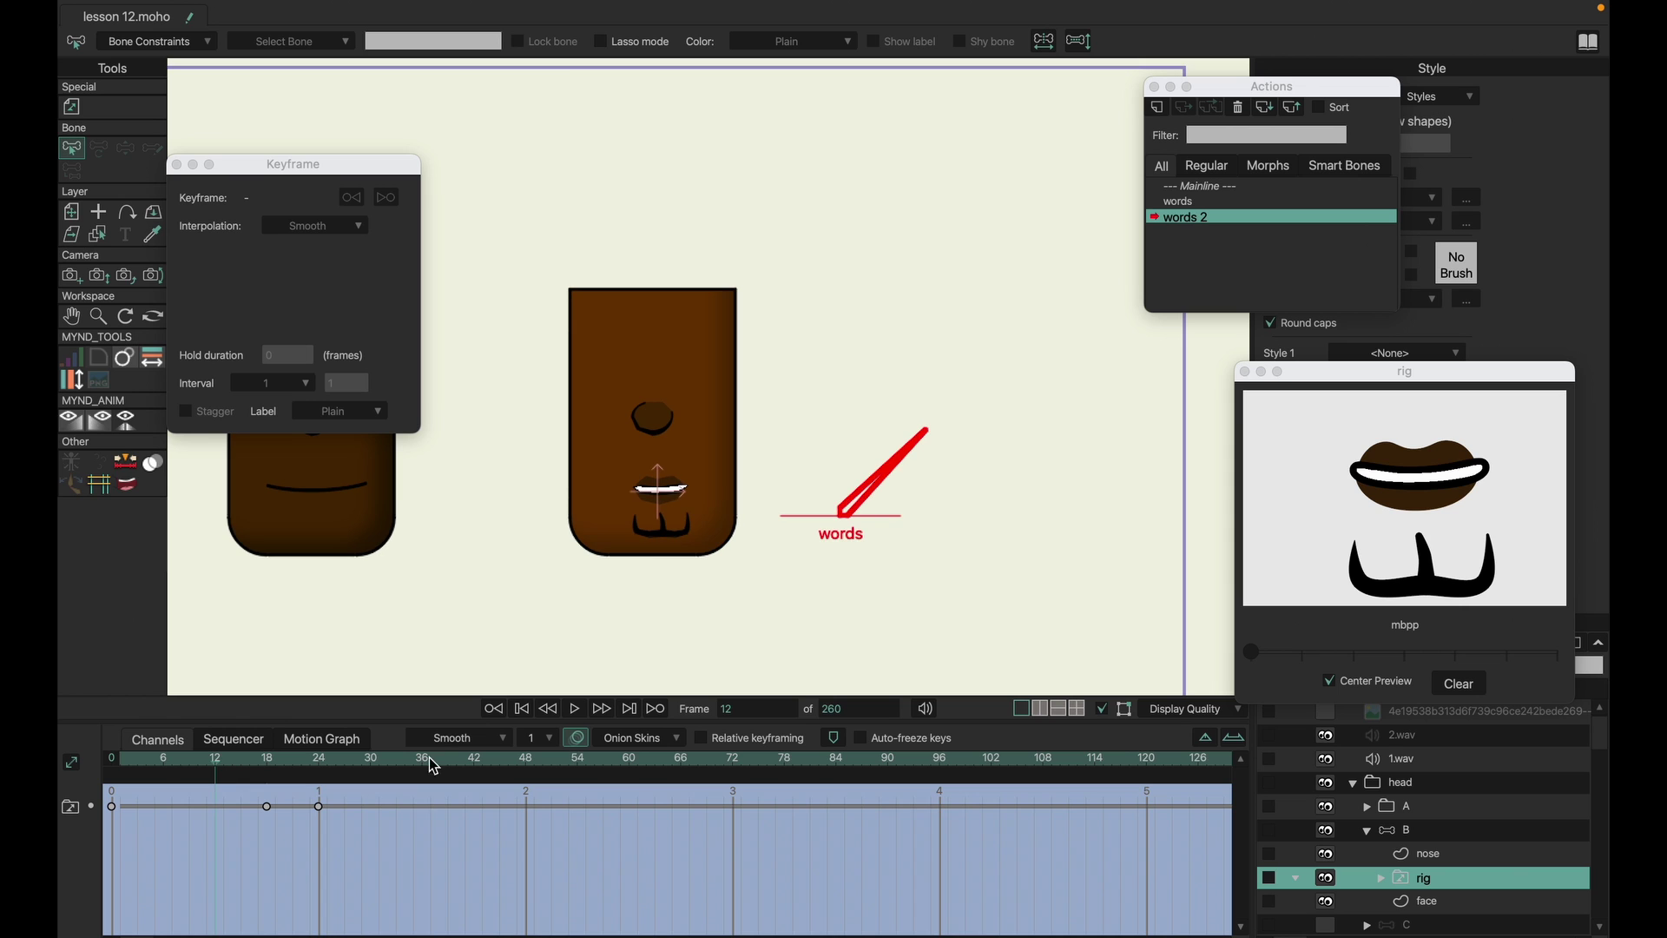
drag(1558, 652, 1511, 652)
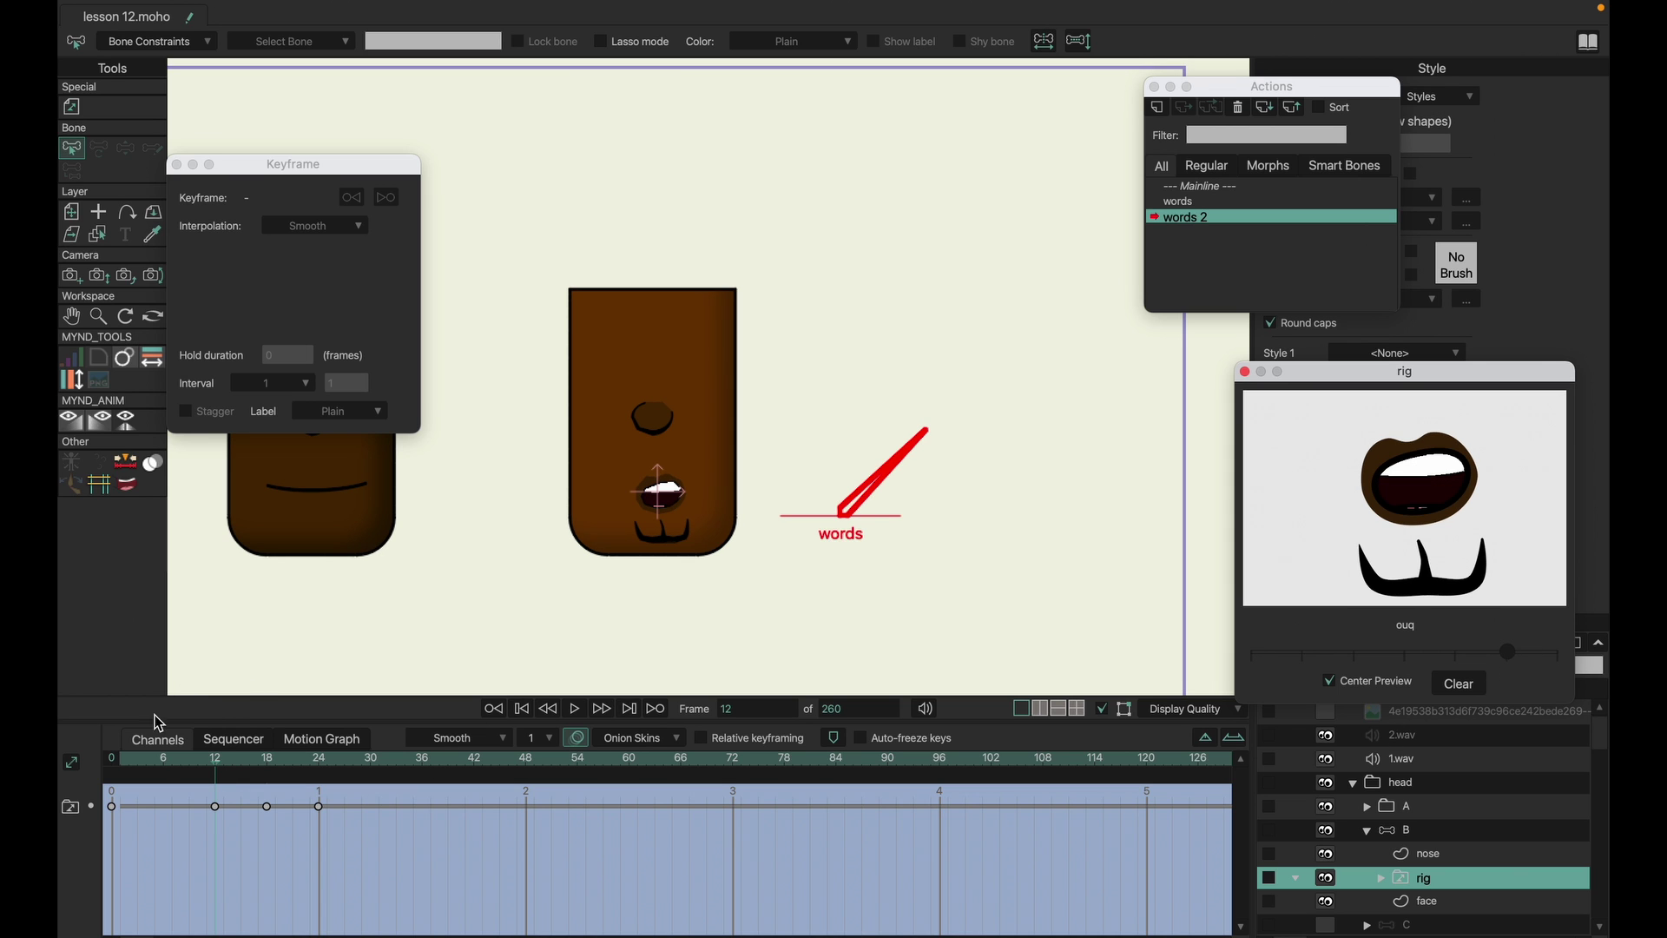
click(163, 758)
click(1429, 651)
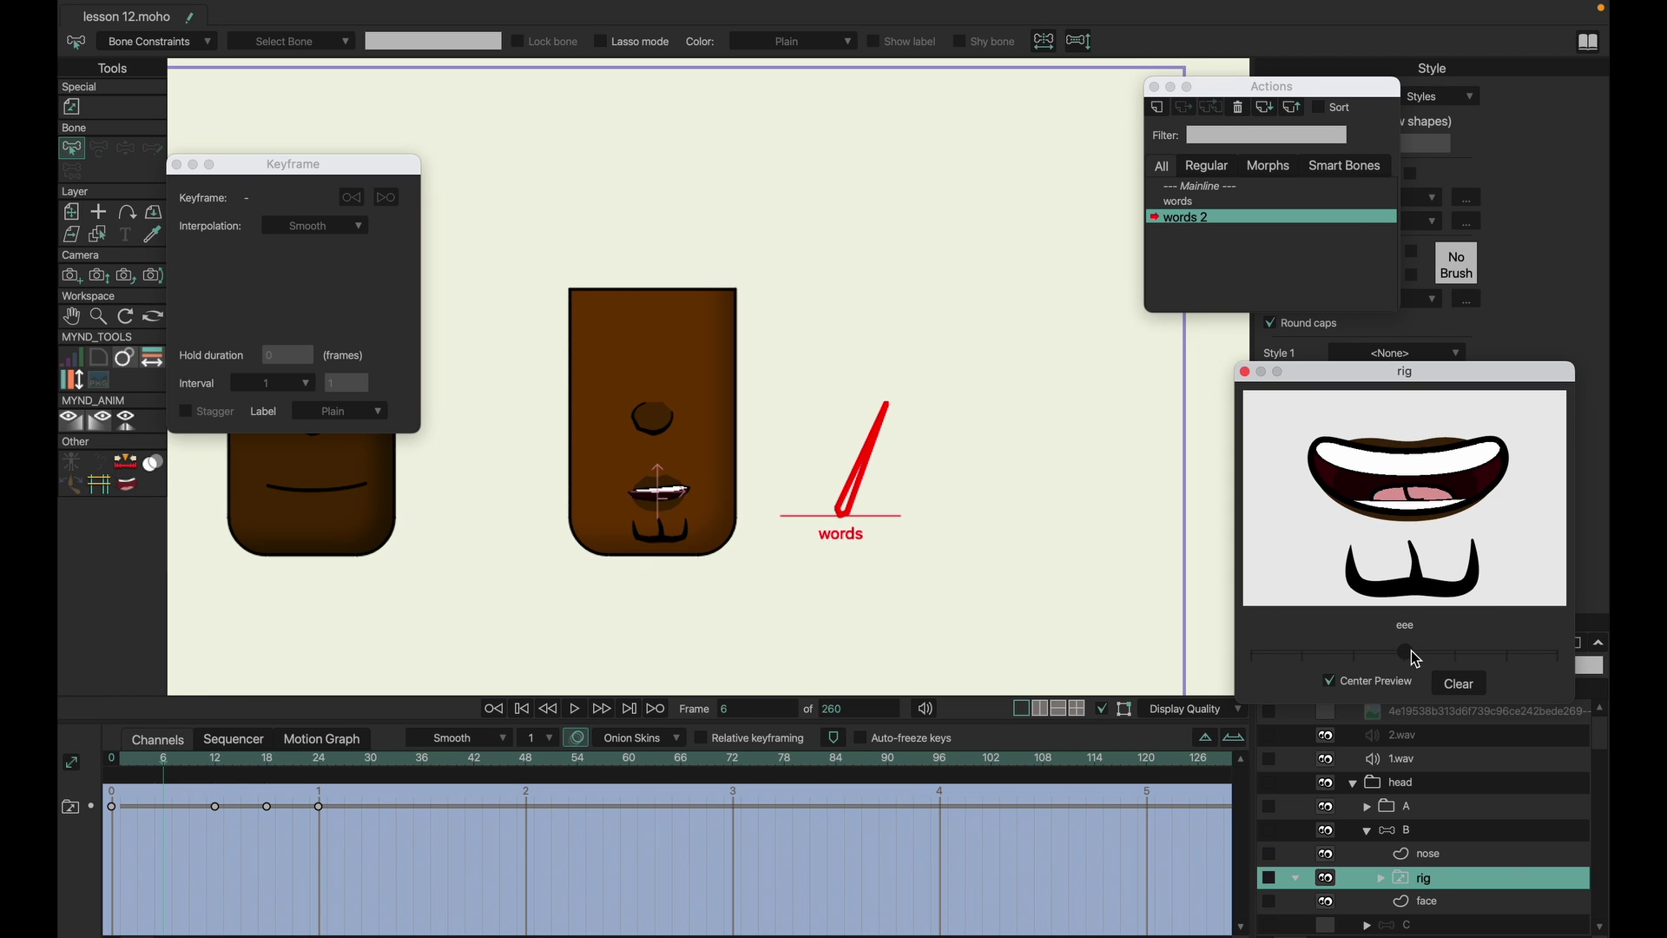
- Preview the words 2 mouths to frame 23, expand the rig group, and select layer B
click(106, 770)
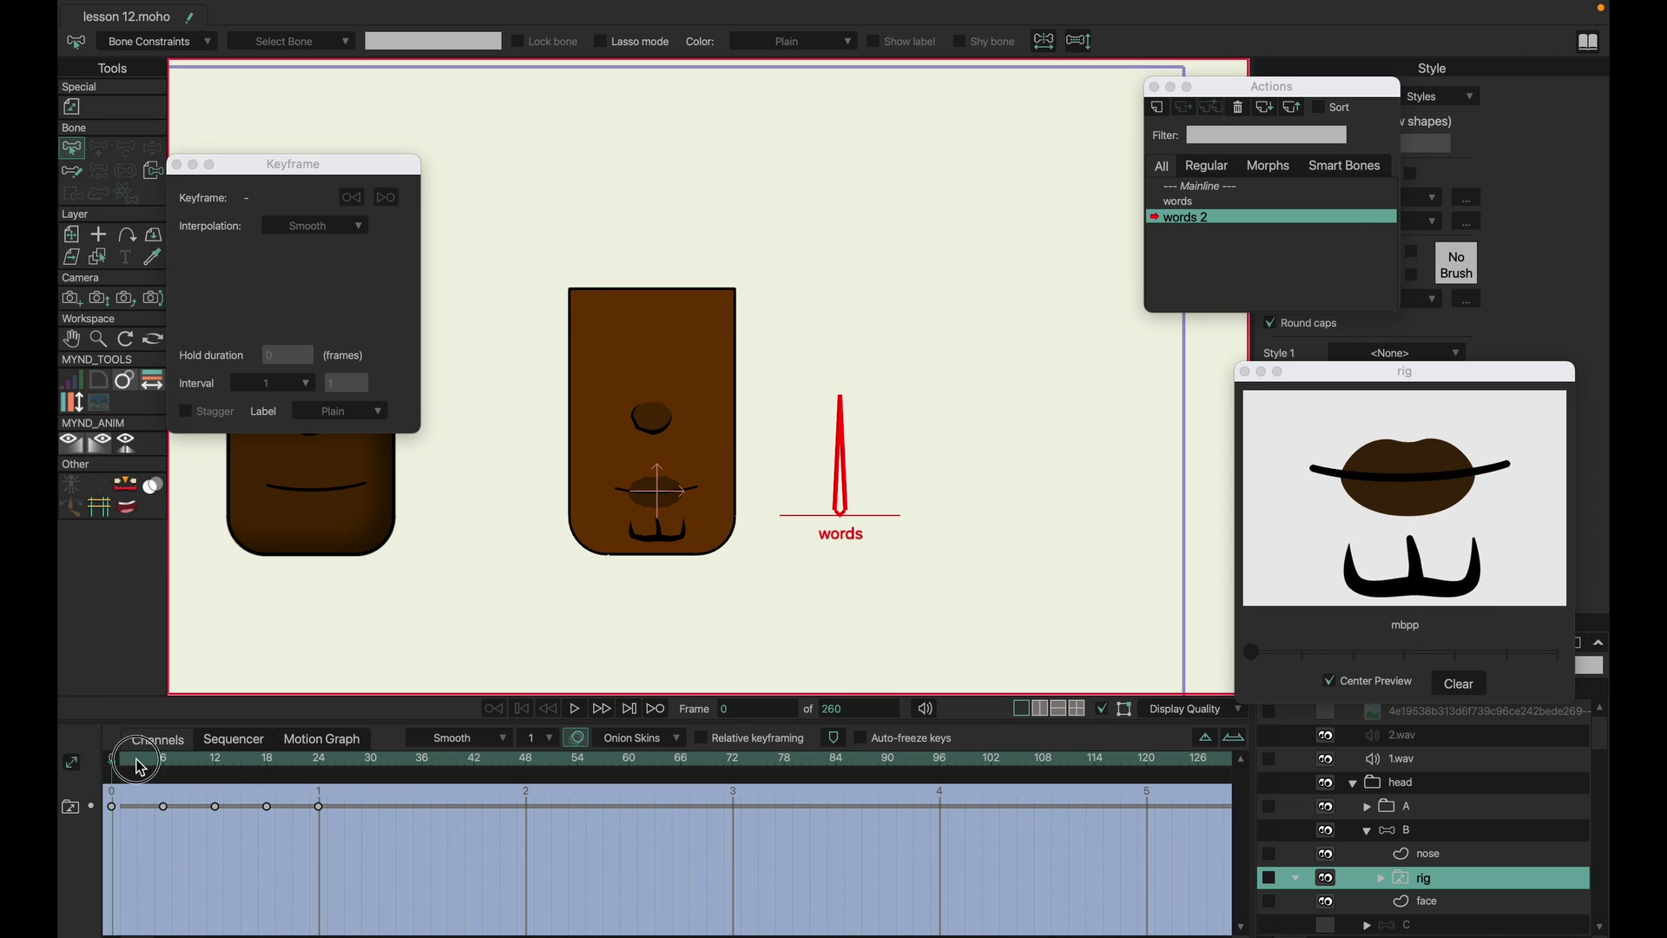
drag(139, 766, 310, 762)
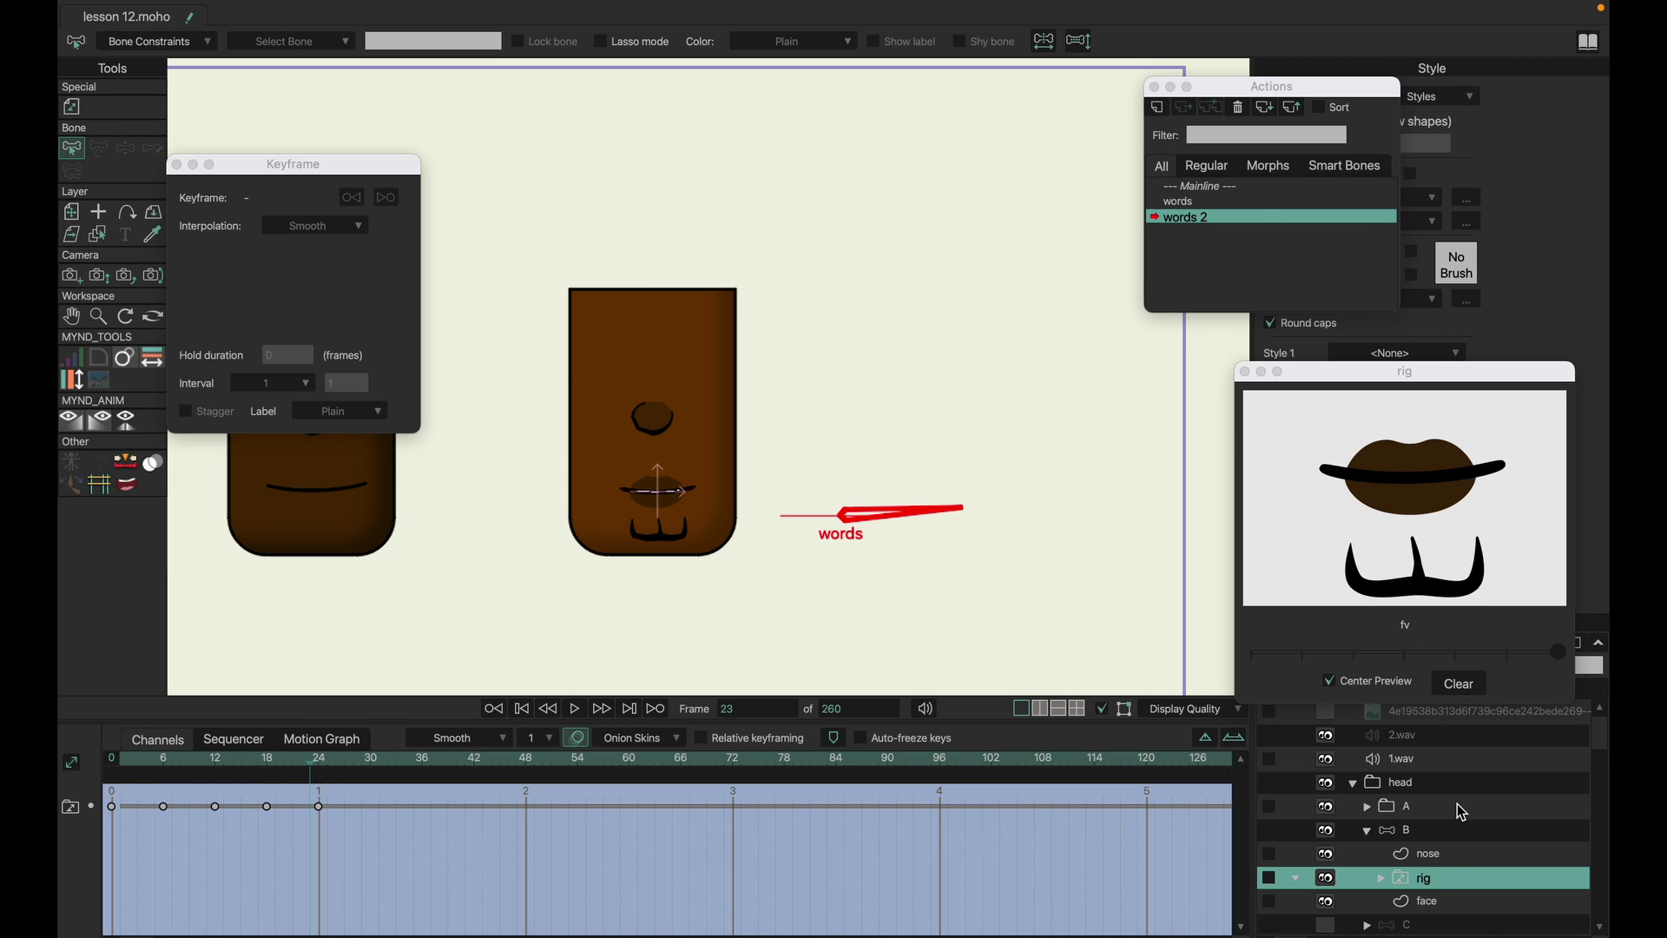
click(1380, 878)
scroll(1421, 884, down, 1)
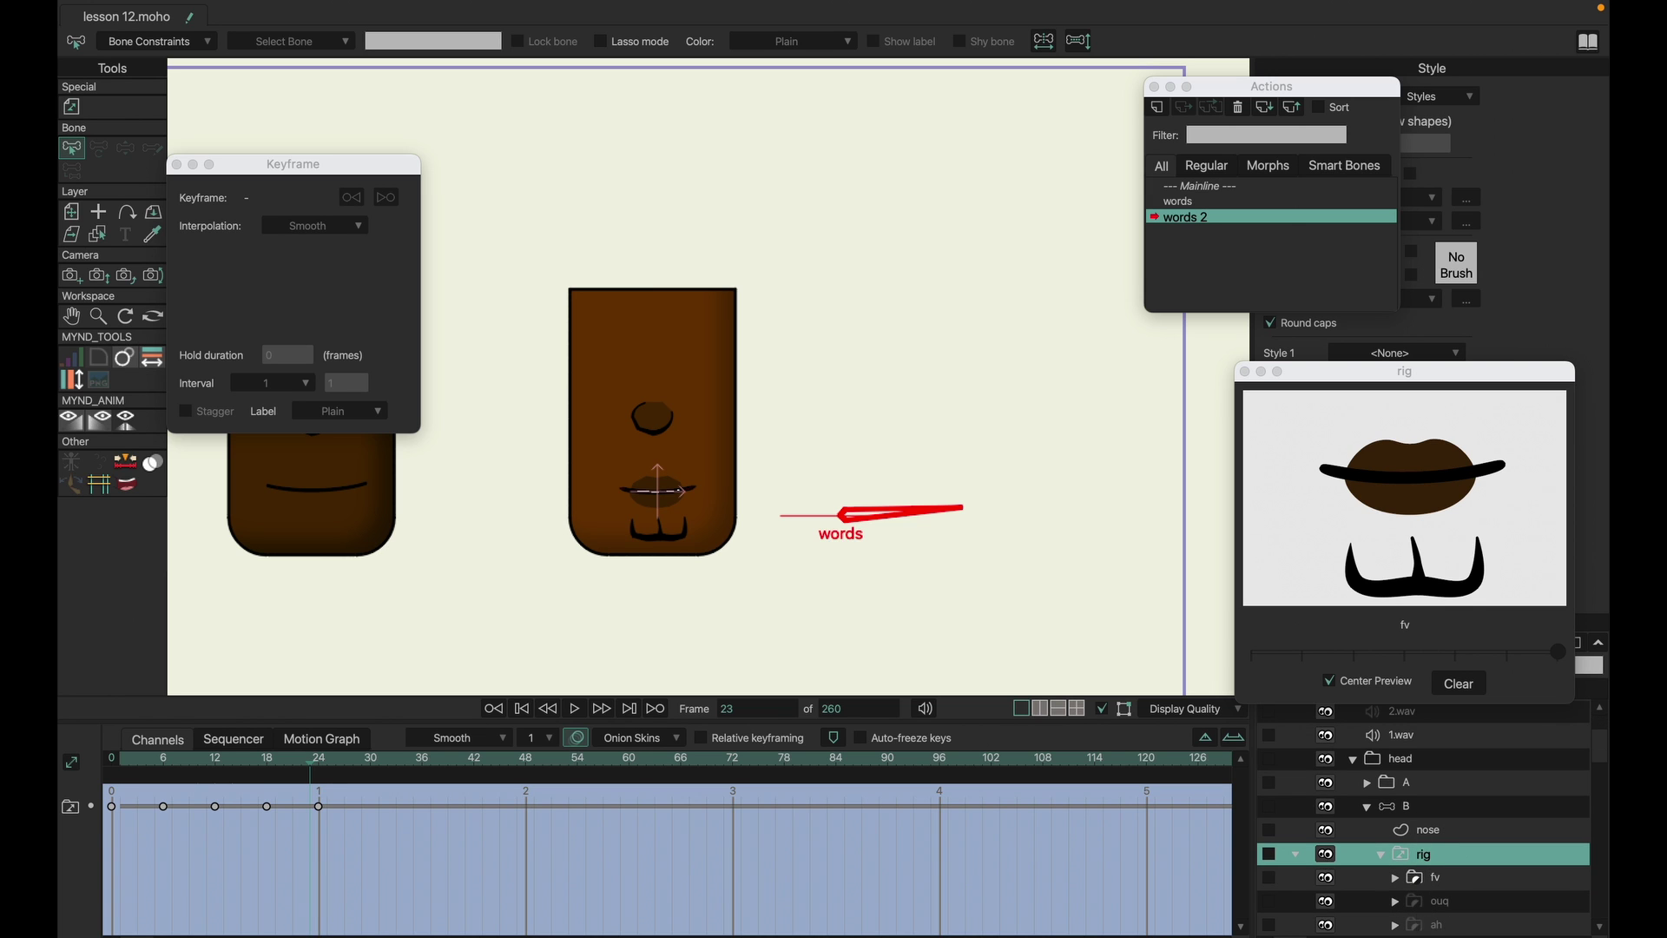
click(1415, 810)
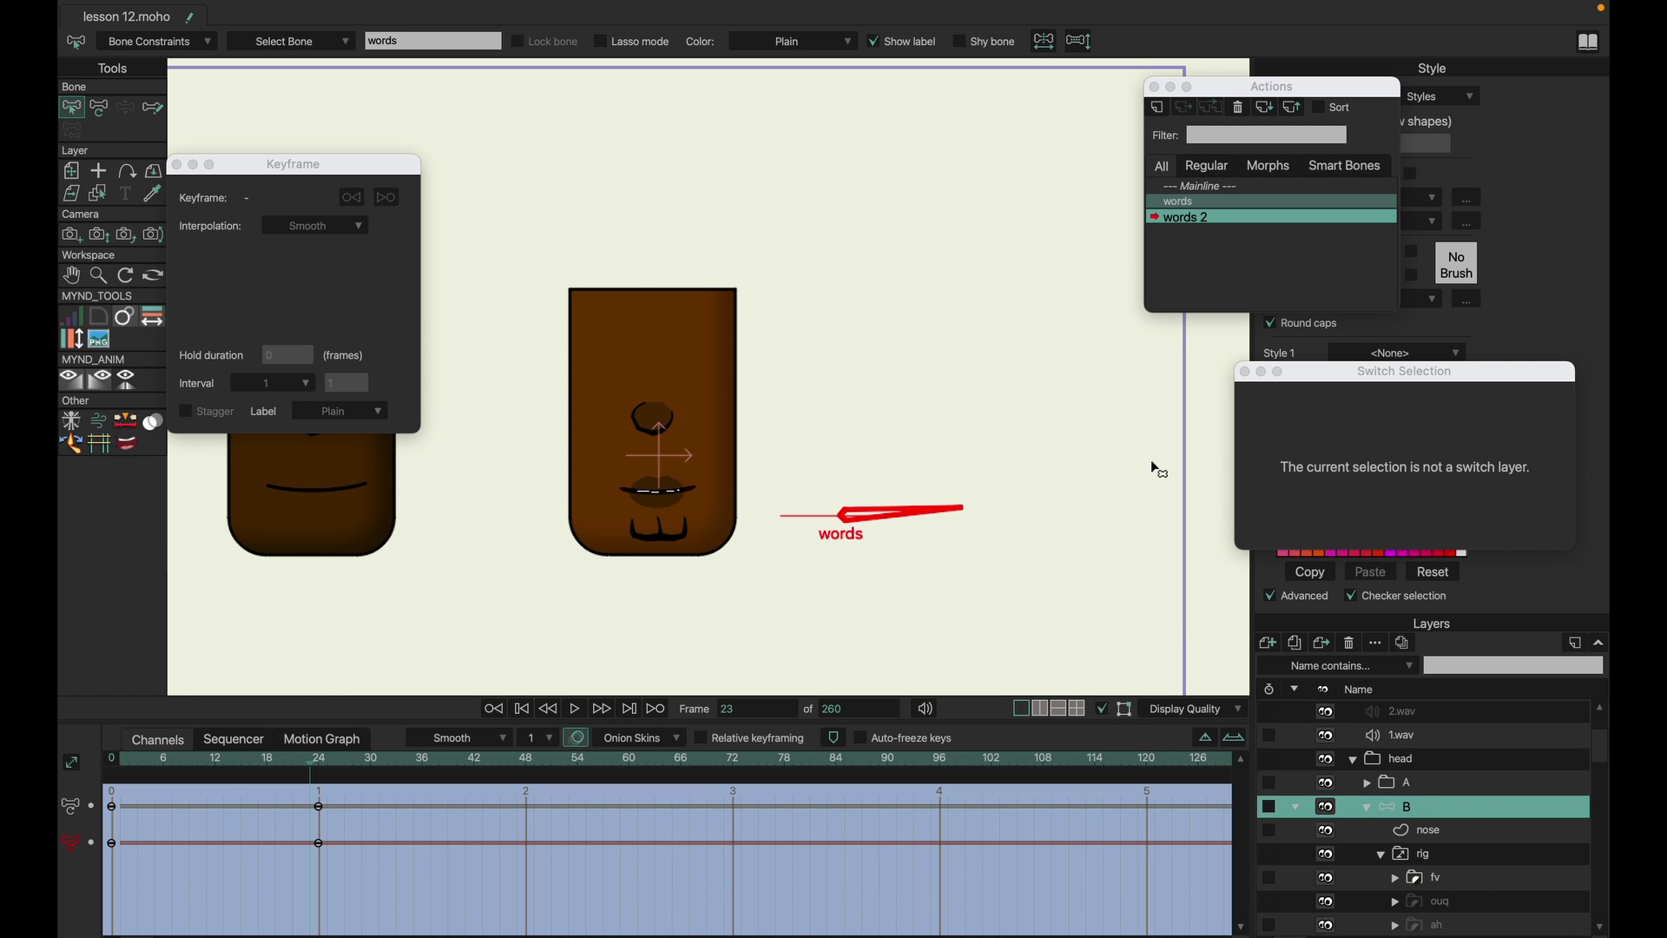
- On the mainline, rotate the words bone at frames 0, 23 and 31, then select the rig's switch keys
double_click(1221, 188)
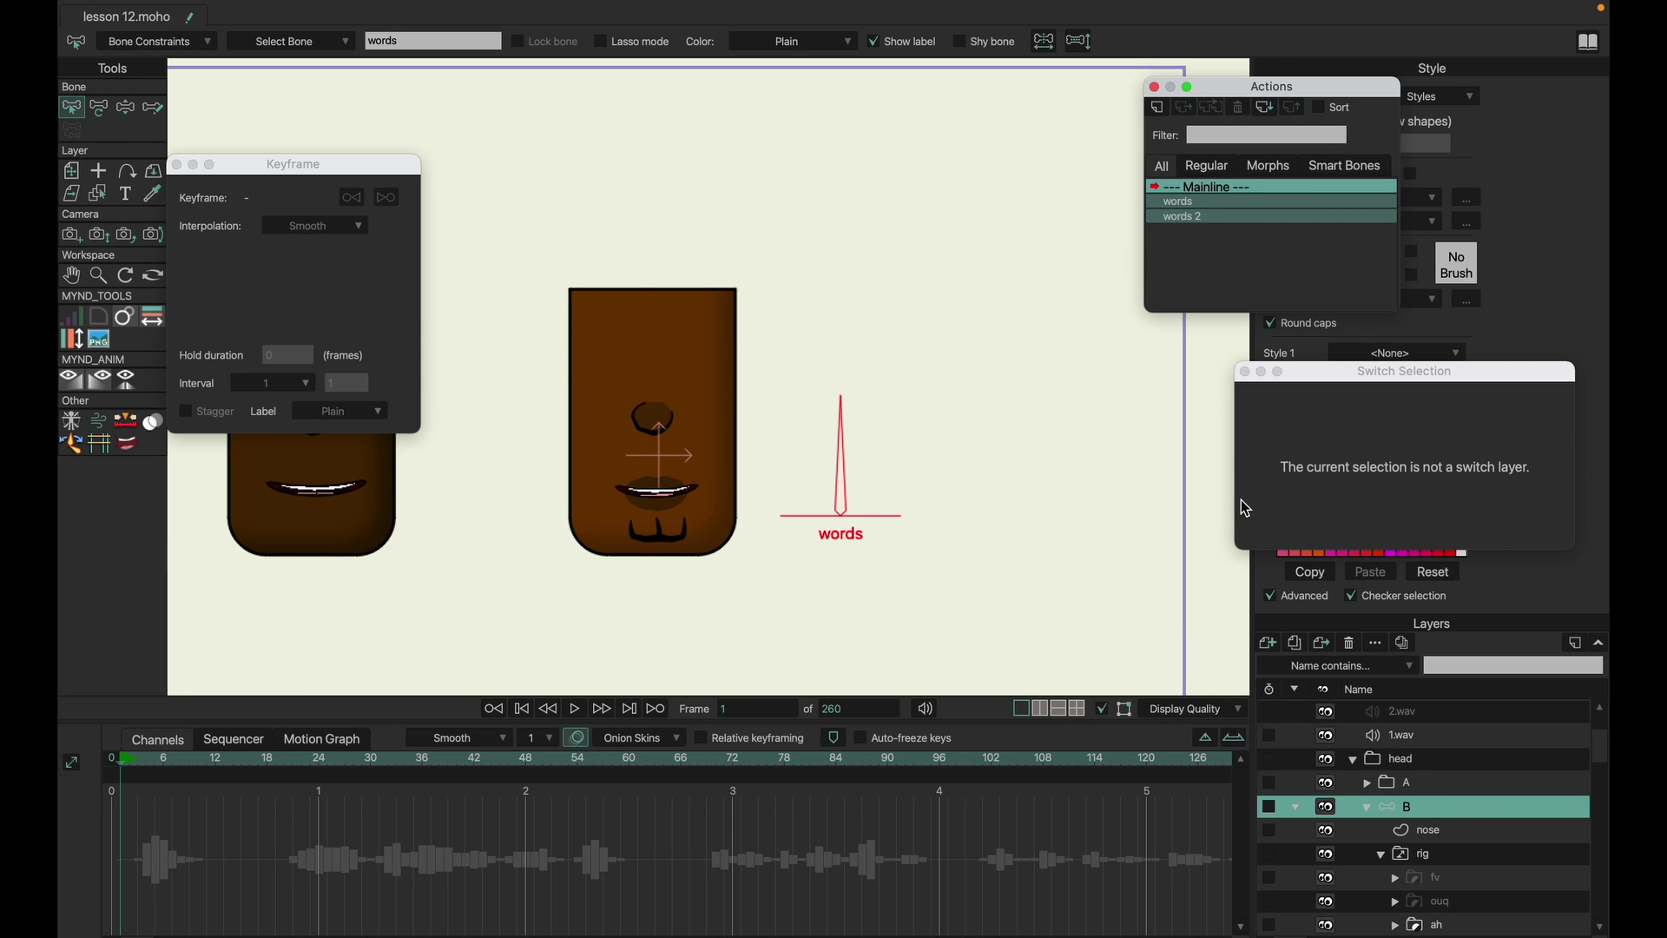
click(130, 110)
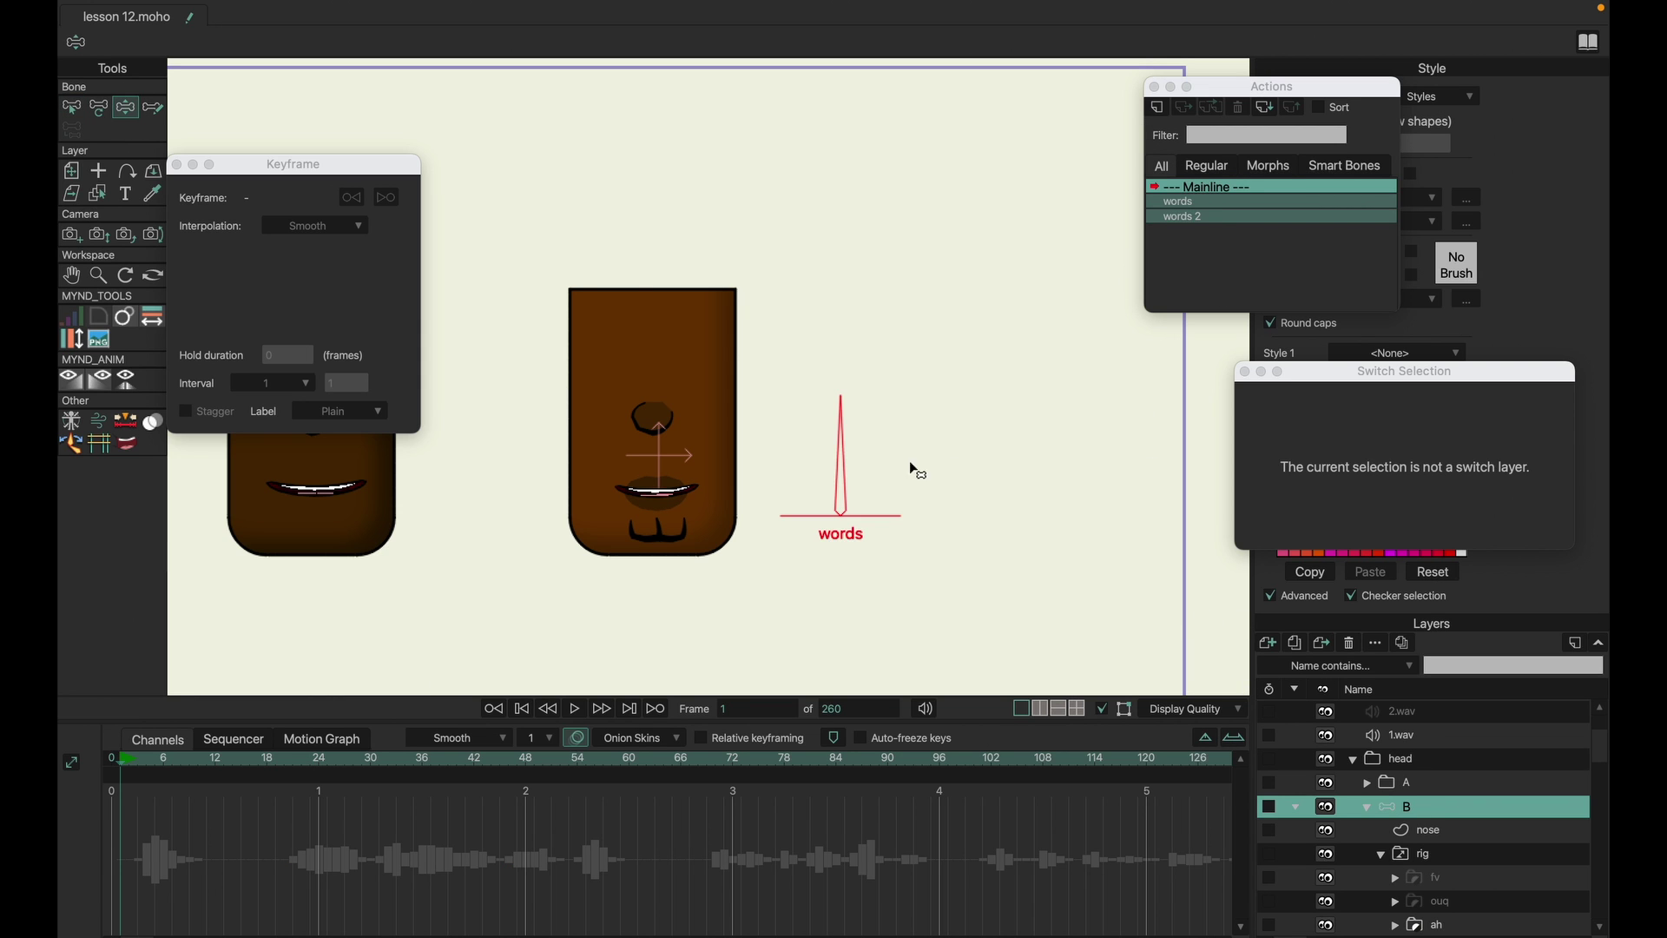
drag(916, 468, 920, 603)
click(310, 759)
drag(314, 768, 379, 769)
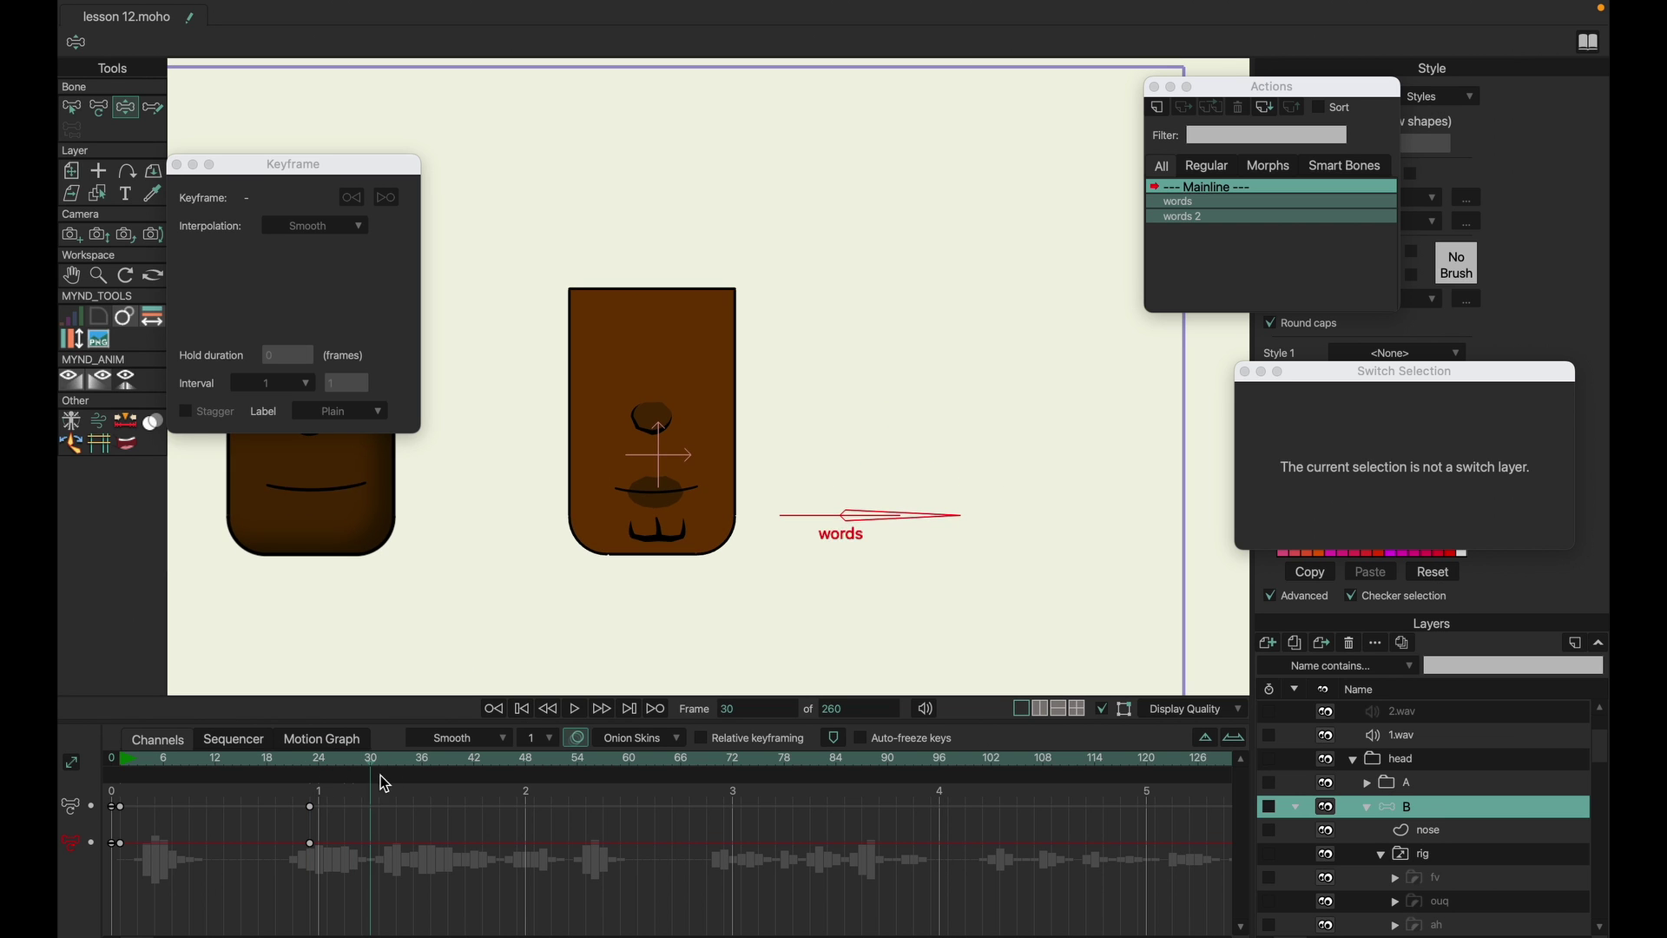
drag(923, 543, 777, 439)
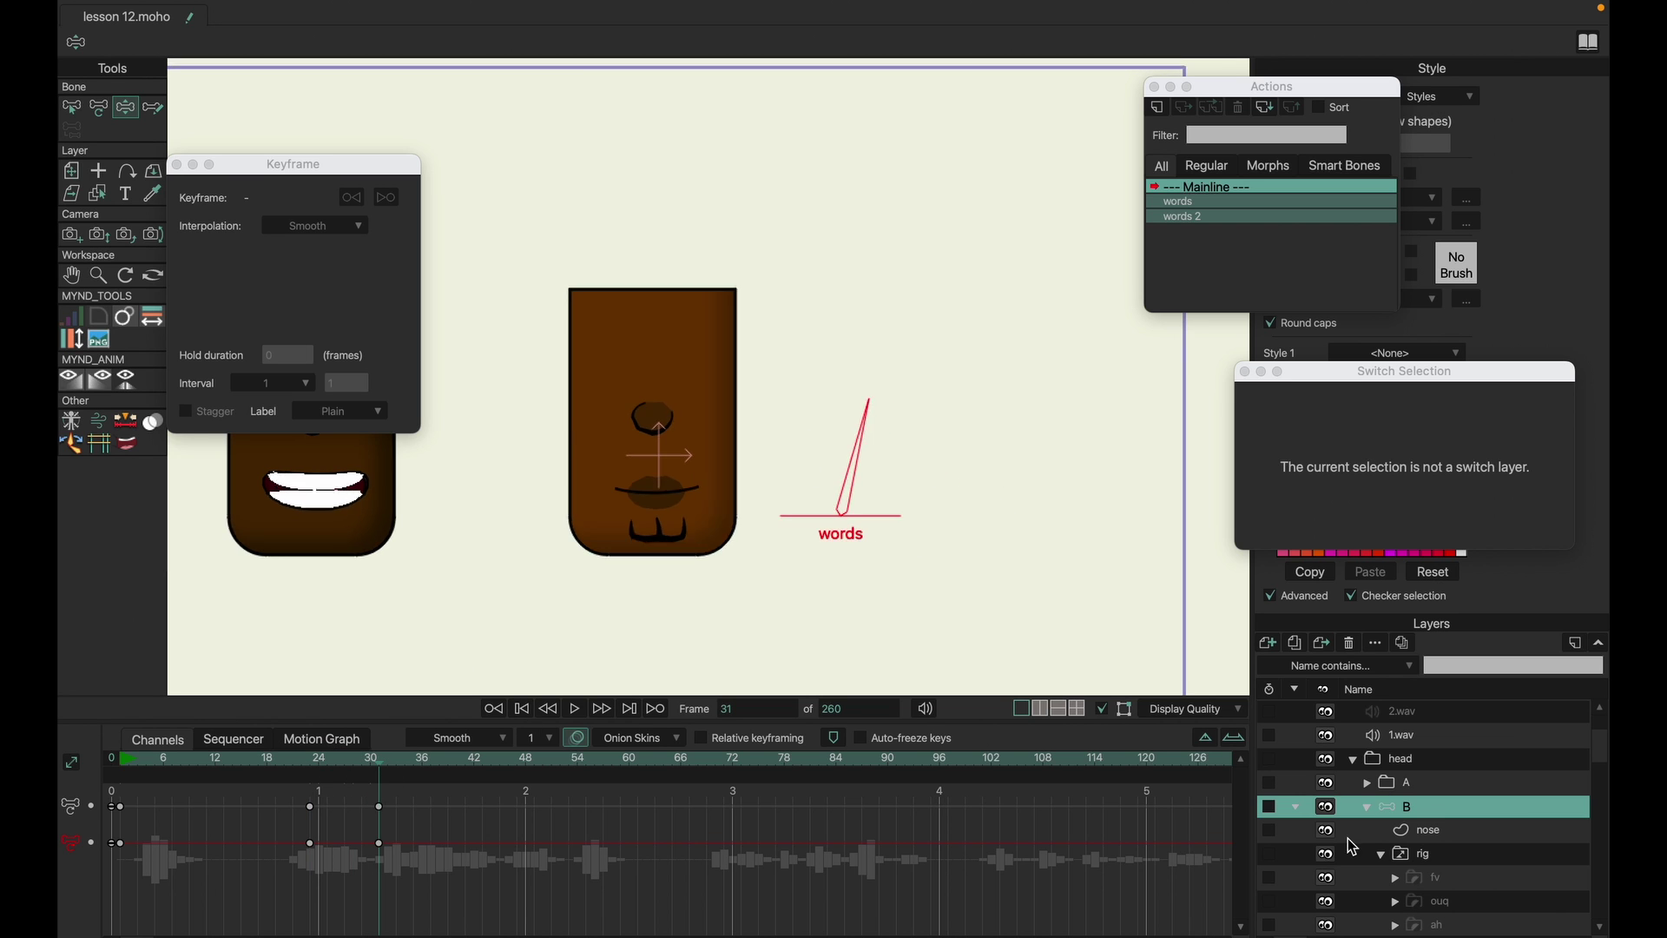
click(1481, 852)
drag(342, 793, 450, 858)
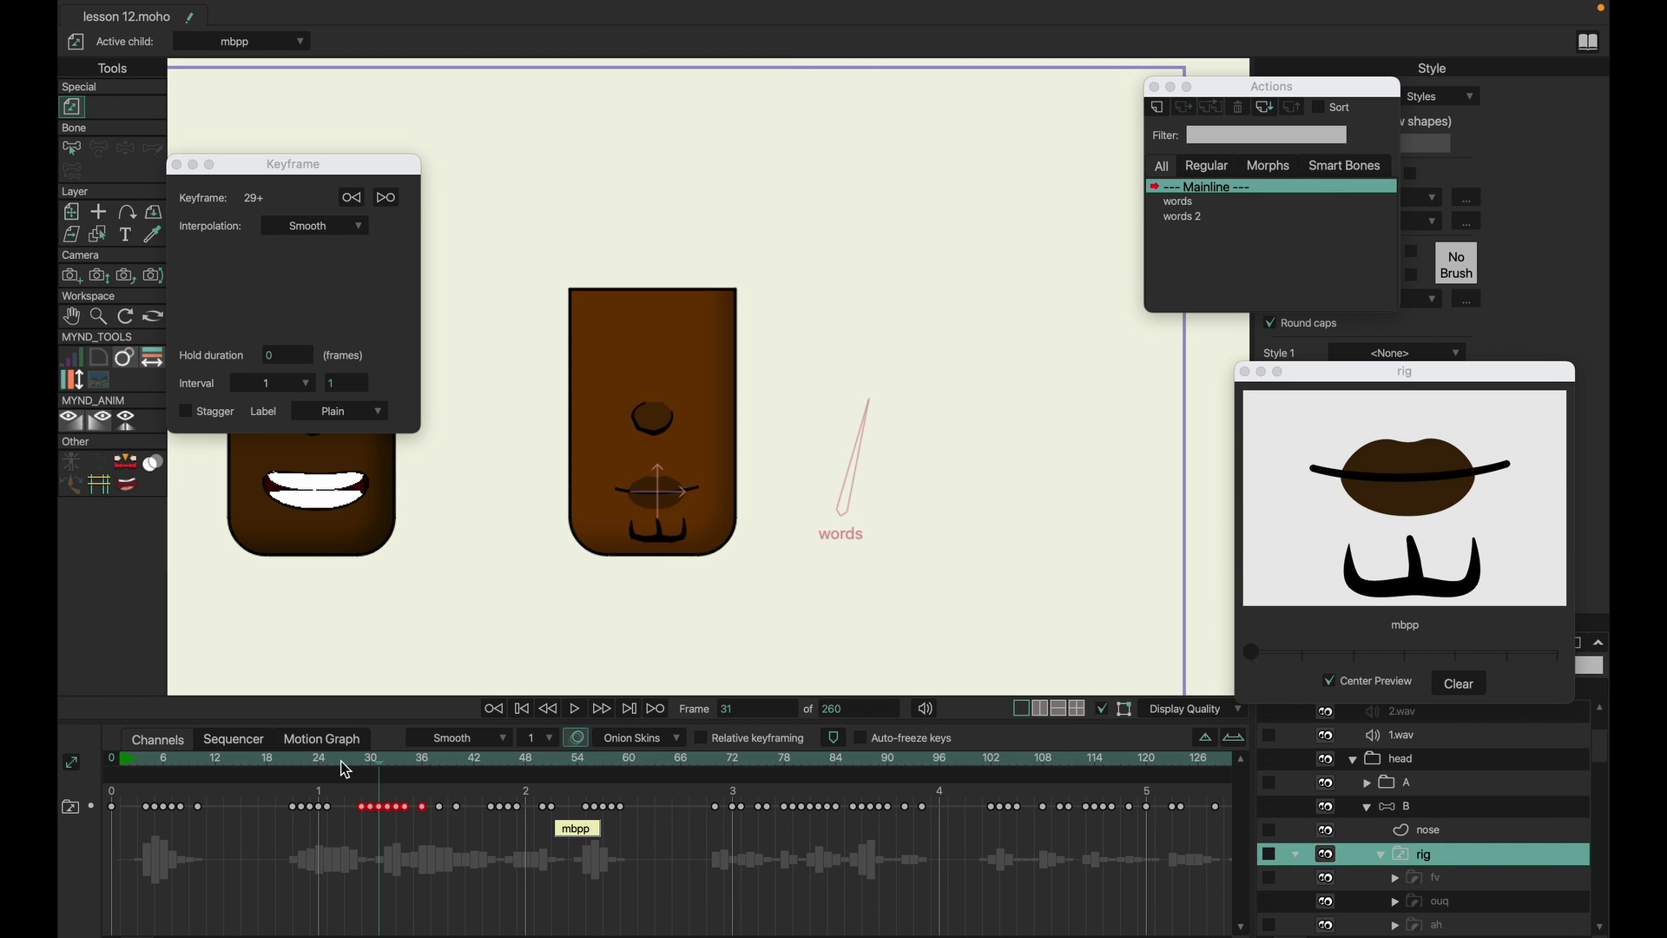
- Rewind to frame 0, clear the rig's switch keyframes with Clear Animation, and reselect layer B
drag(346, 770, 112, 760)
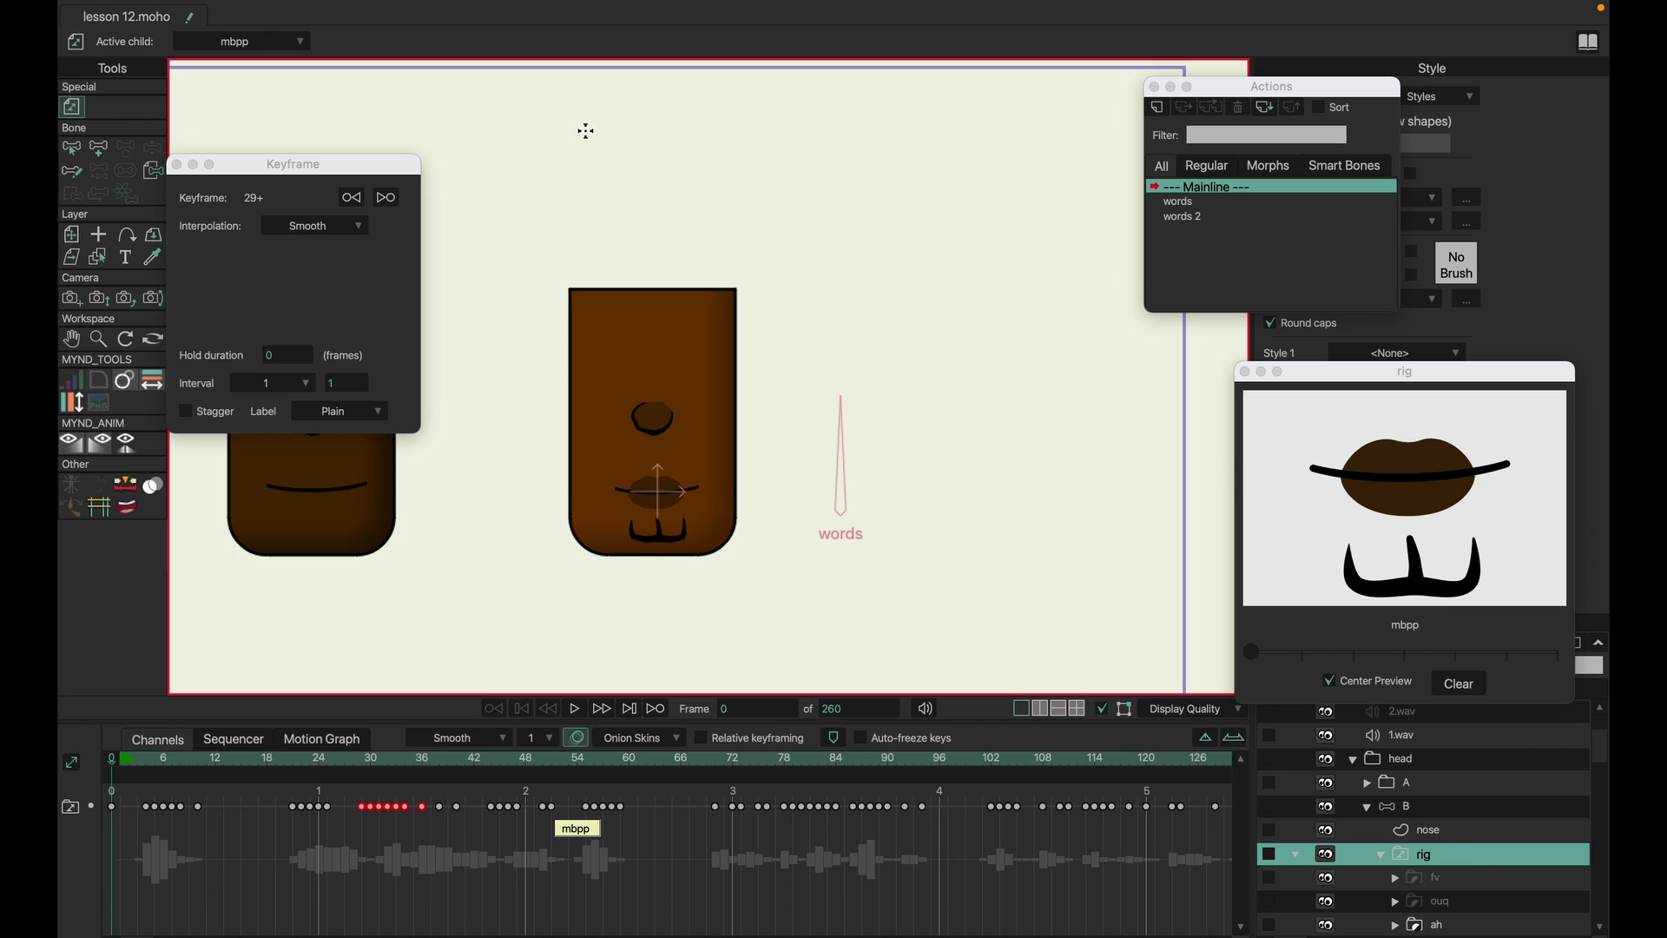
mouse_move(396, 7)
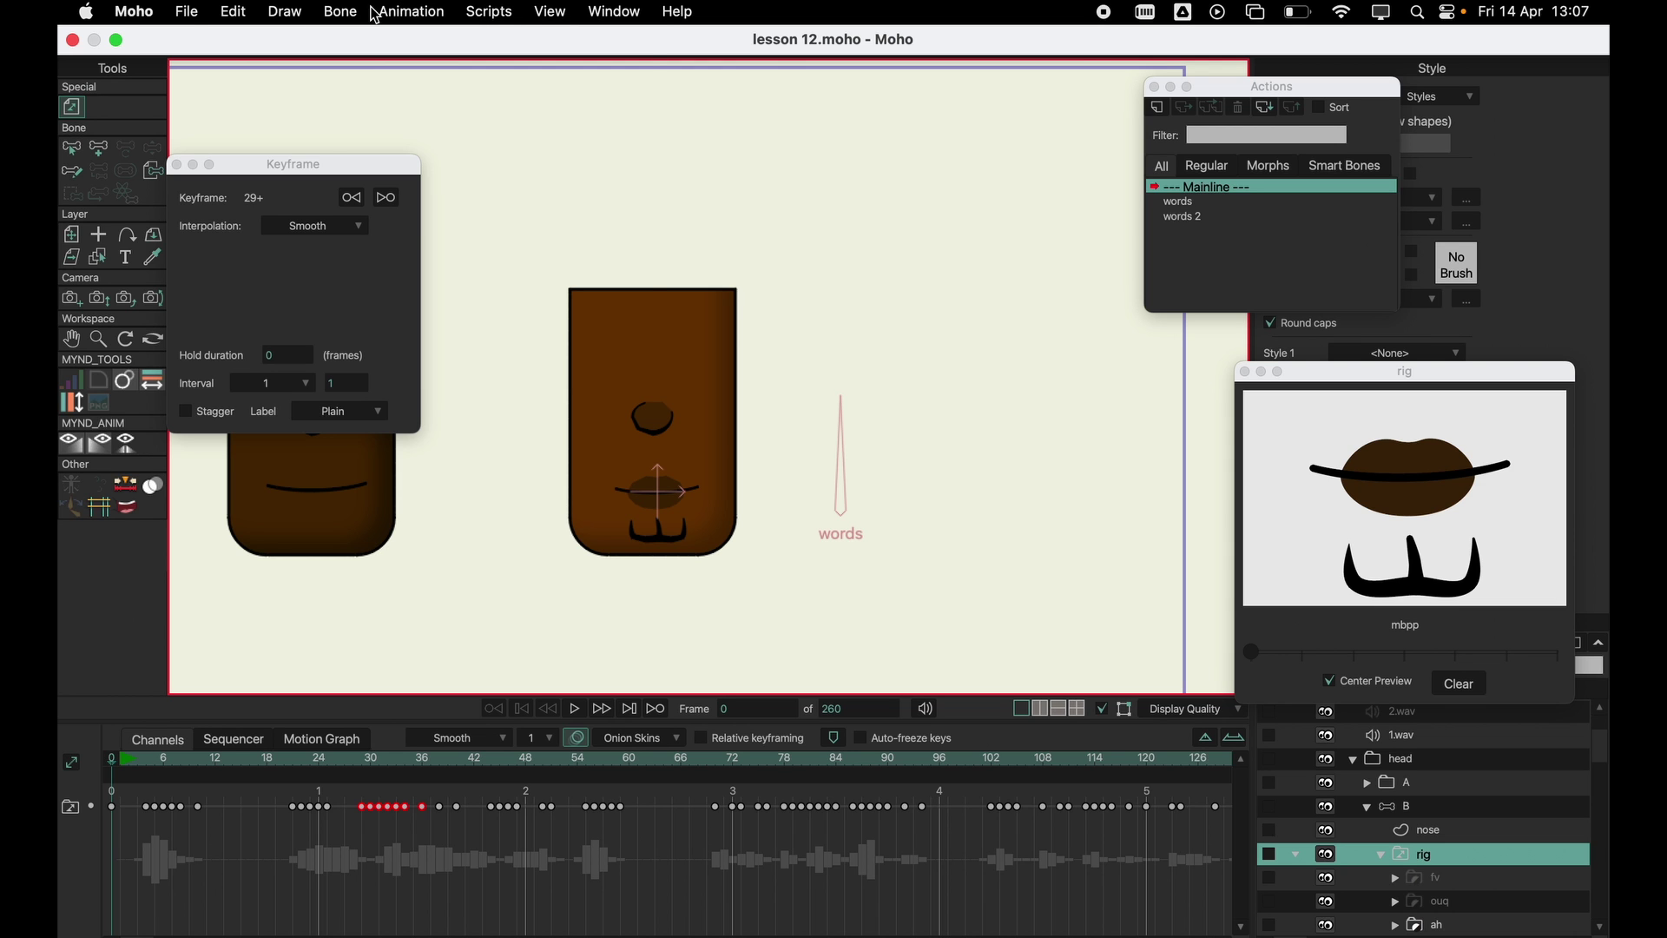
click(330, 16)
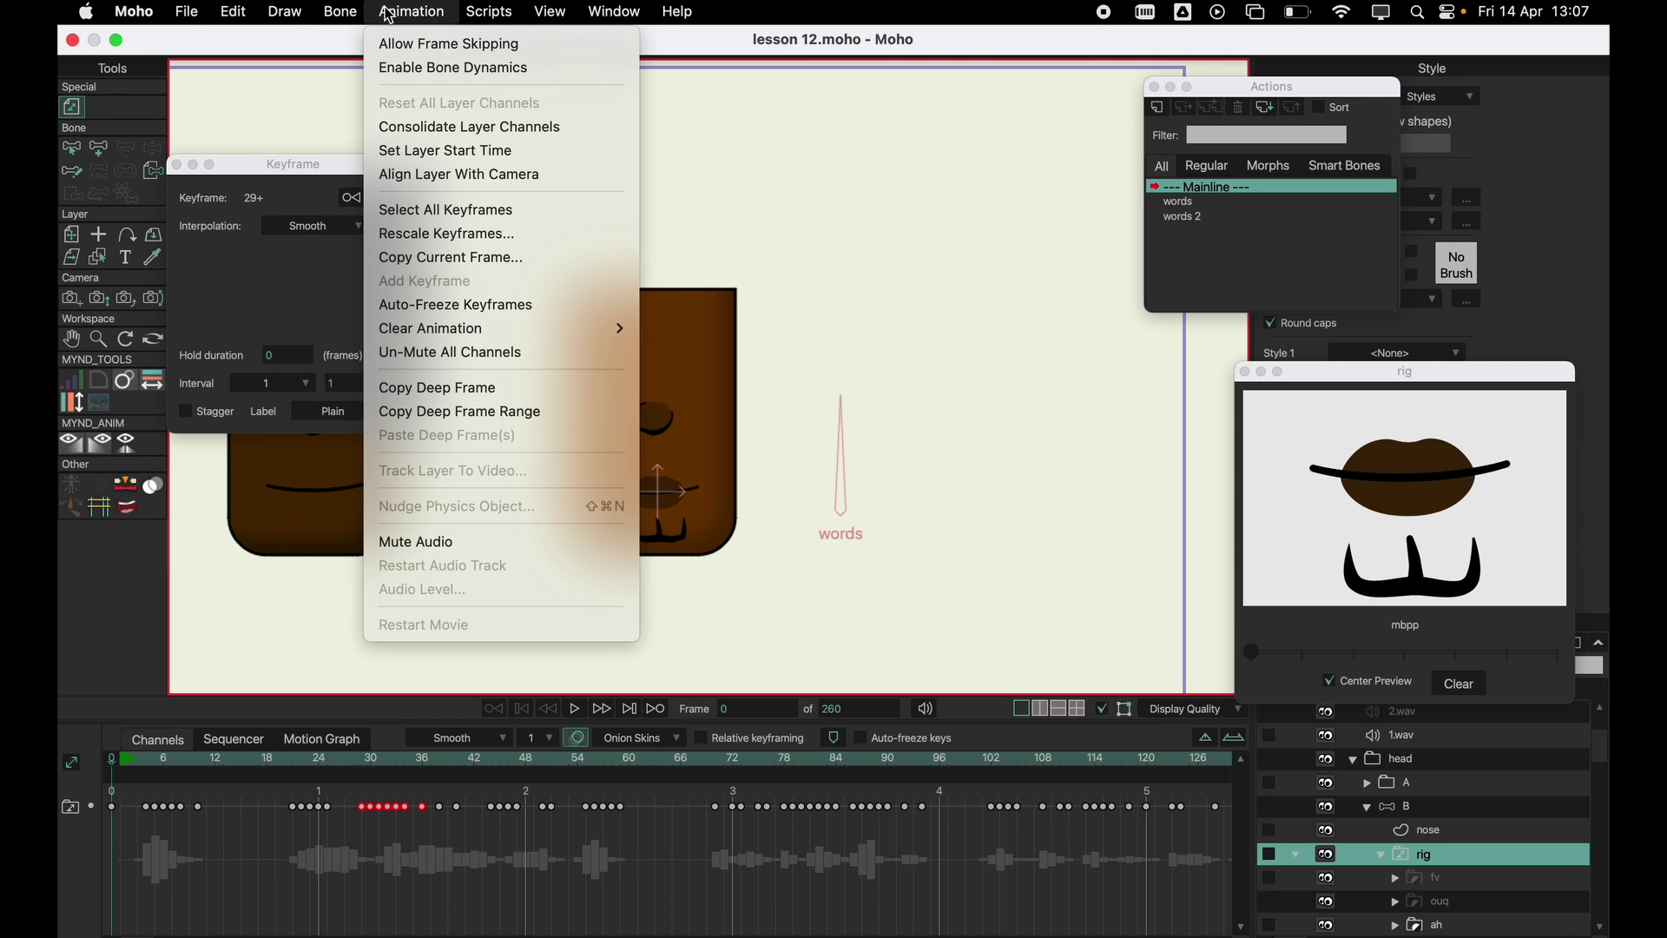
mouse_move(550, 329)
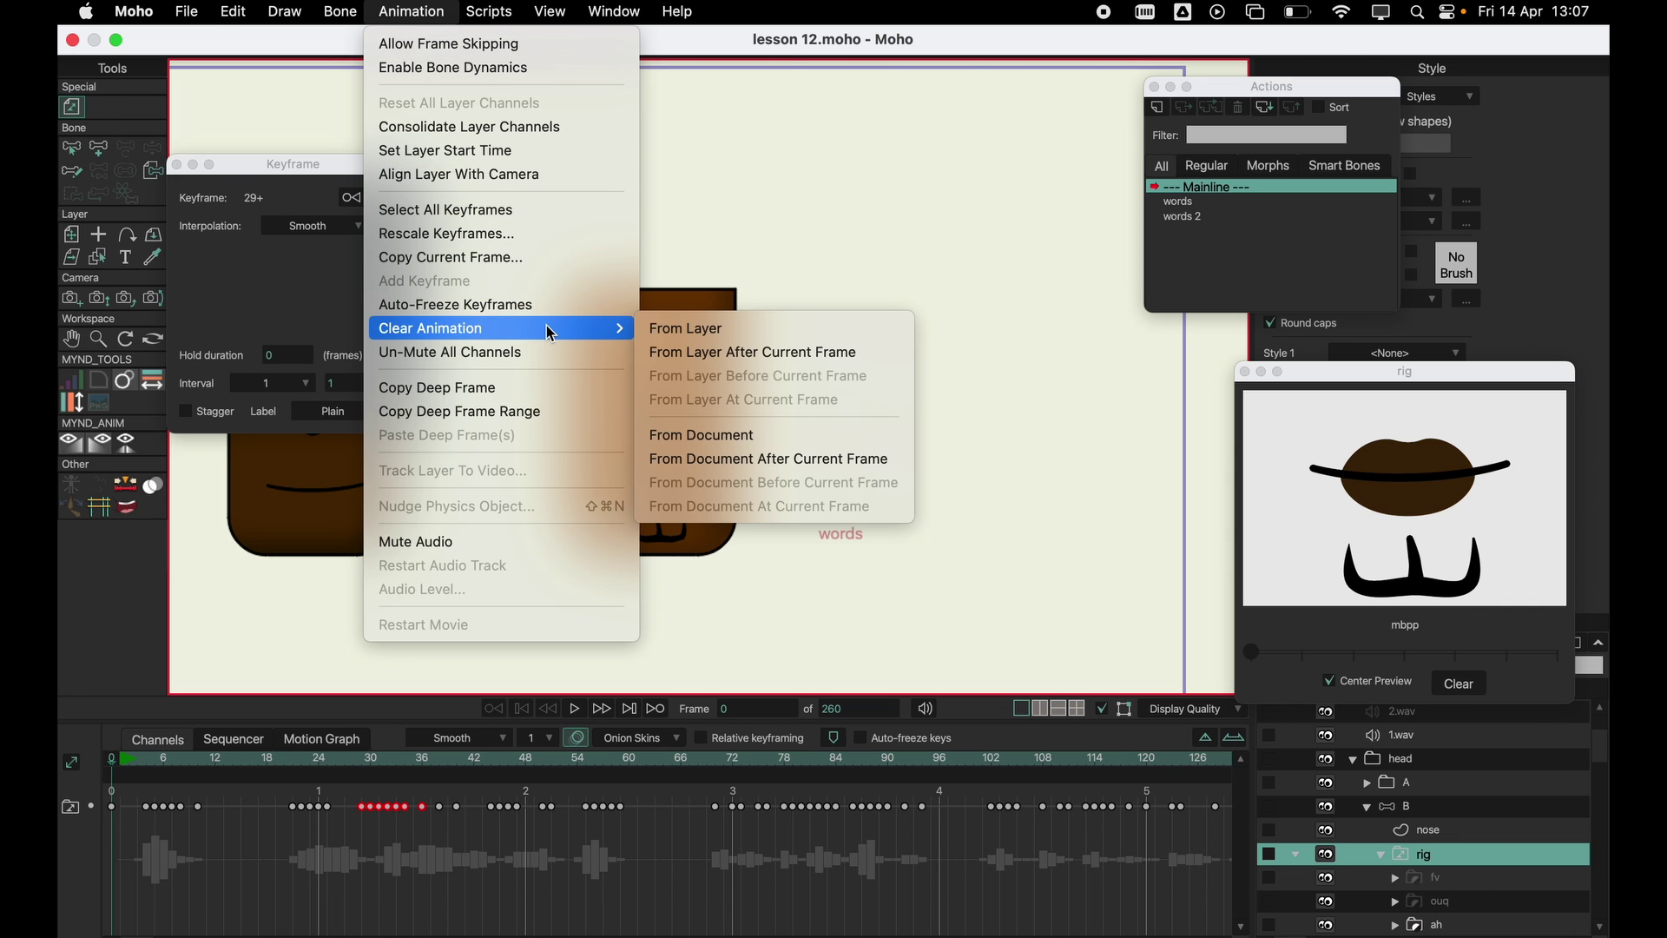
click(785, 353)
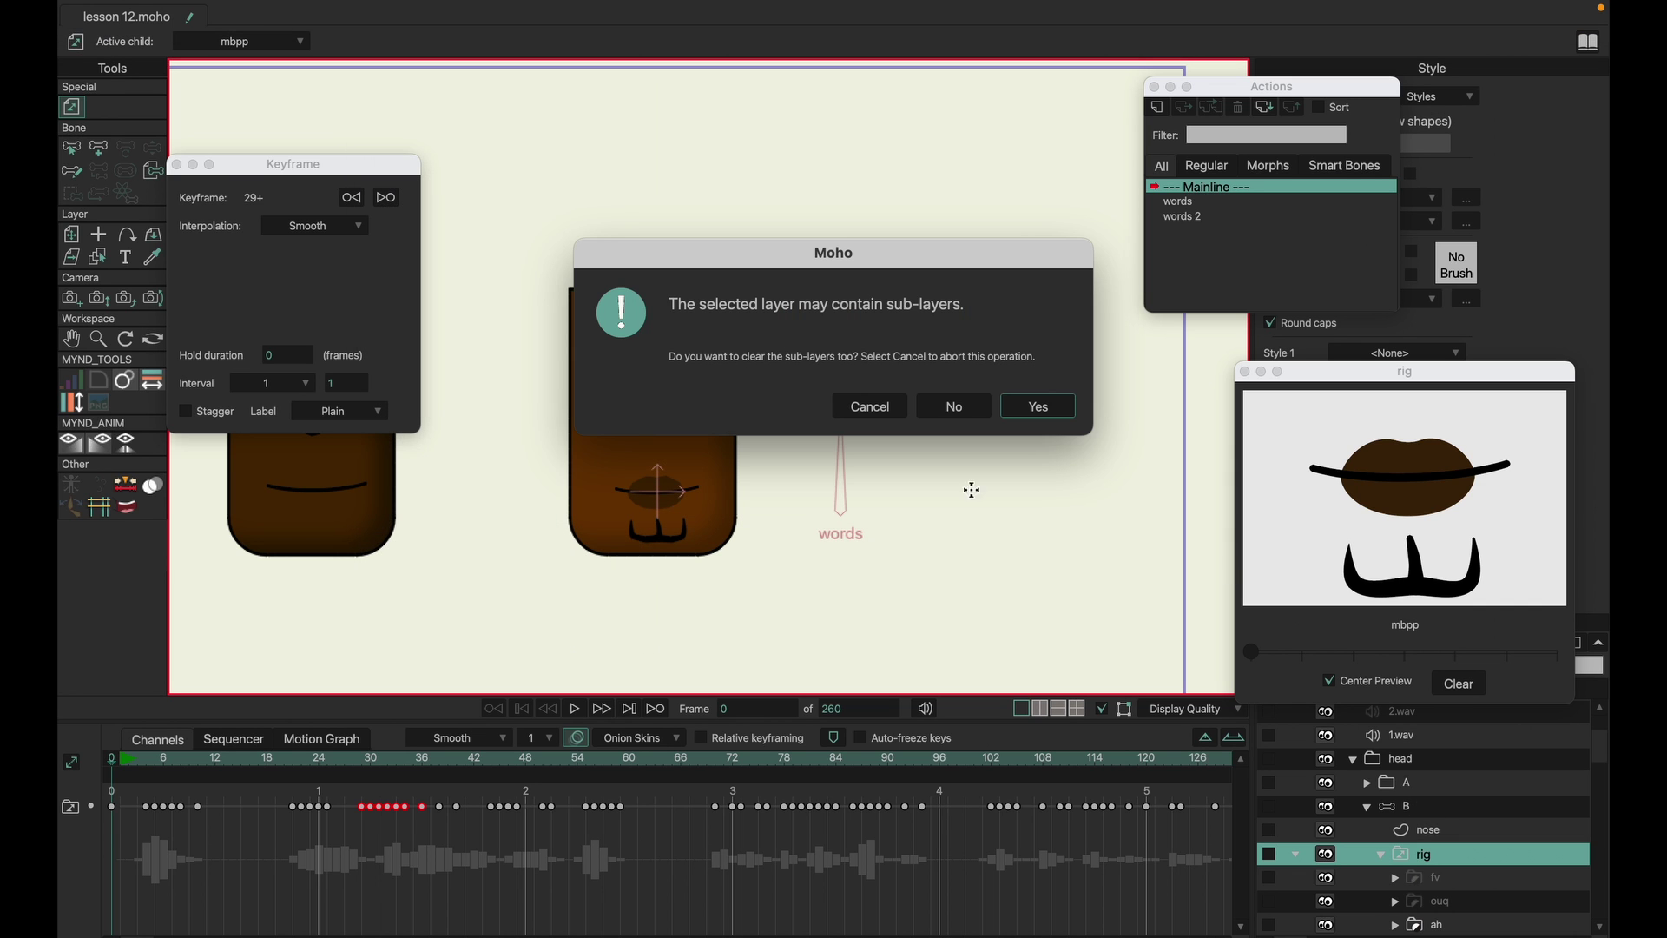
click(1039, 406)
click(1448, 817)
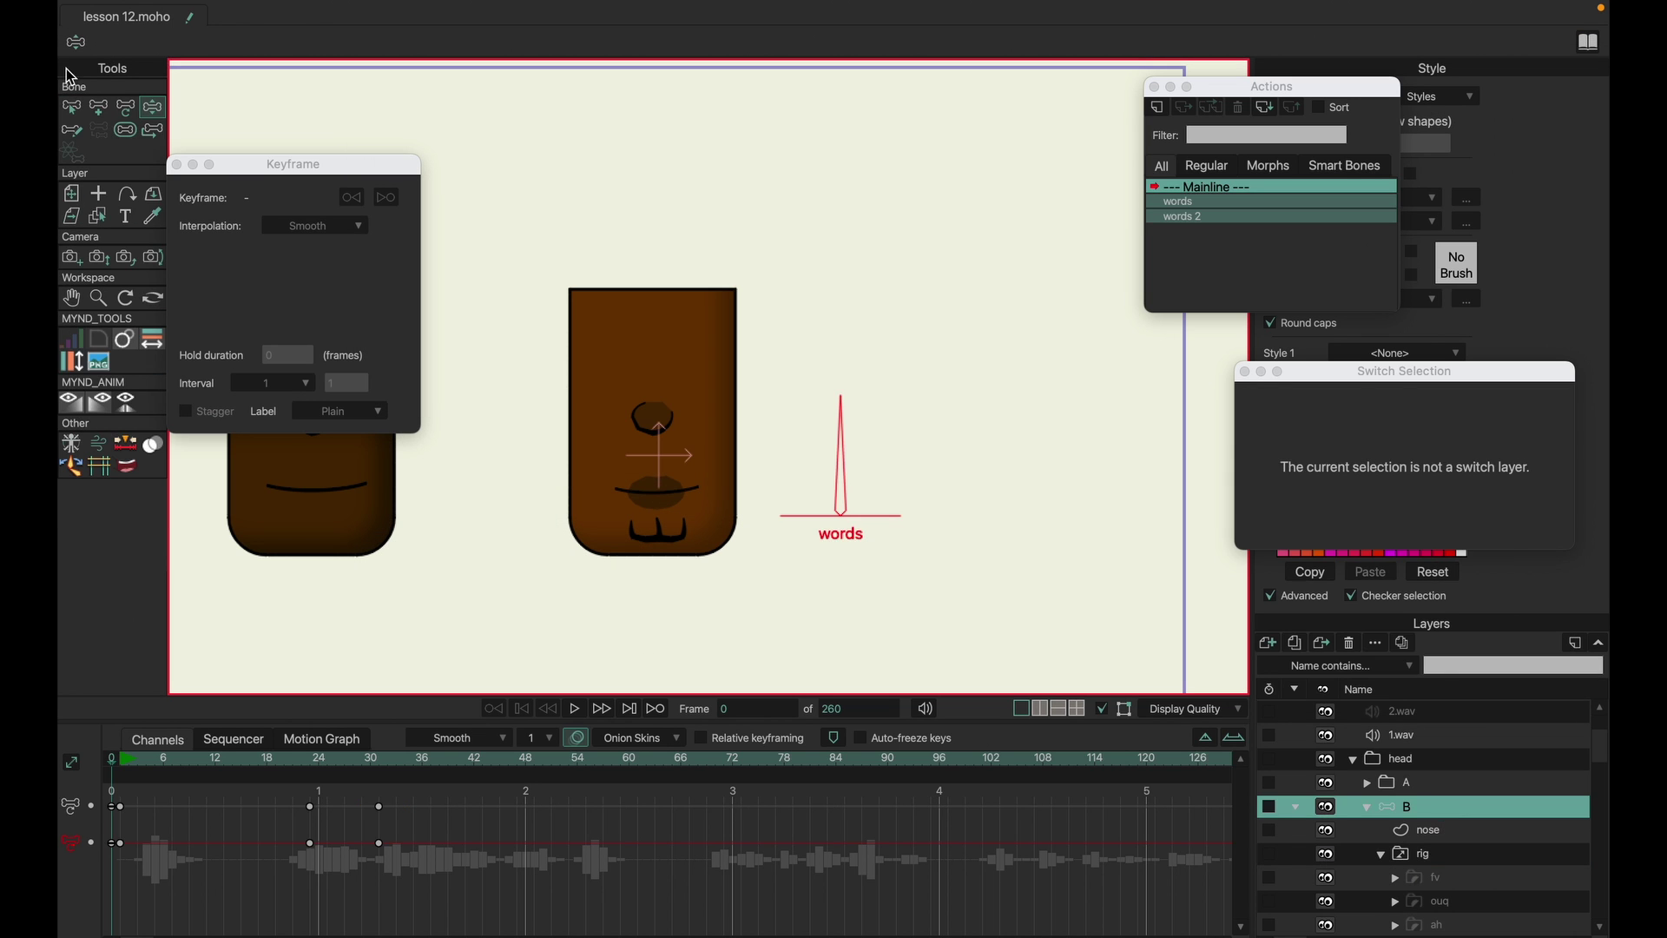
- Key the words dial to open and close head B's mouth at frames 38, 42, 49 and 54
drag(997, 551, 848, 446)
drag(316, 764, 441, 758)
drag(880, 482, 831, 509)
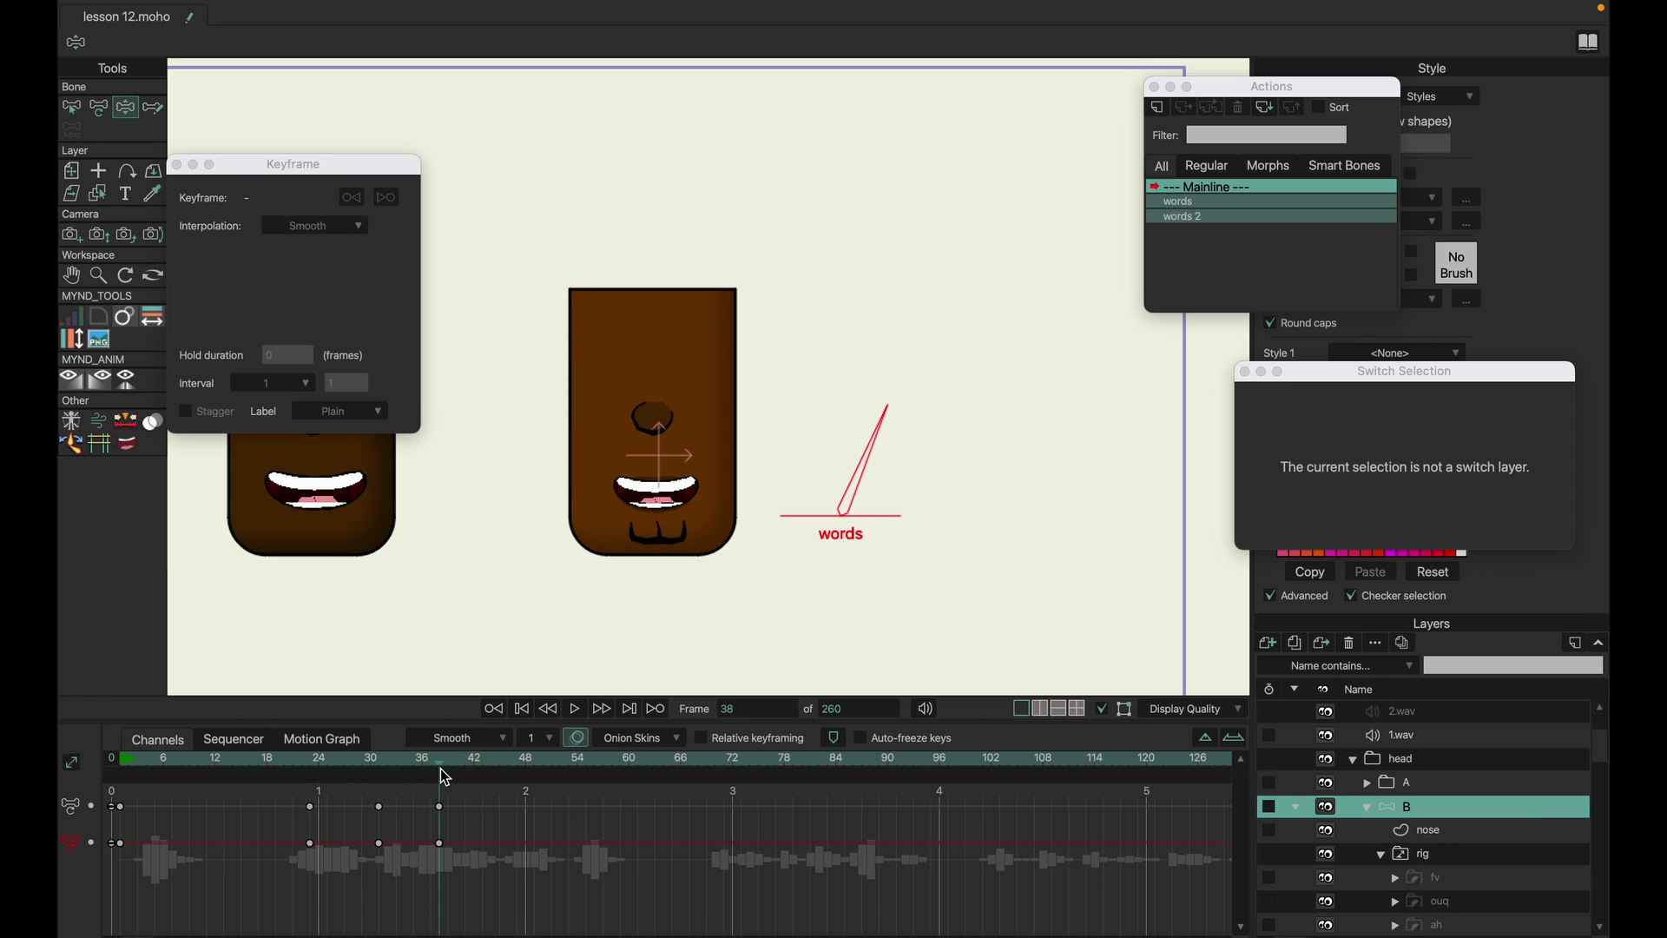
drag(444, 776, 474, 772)
drag(940, 434, 863, 439)
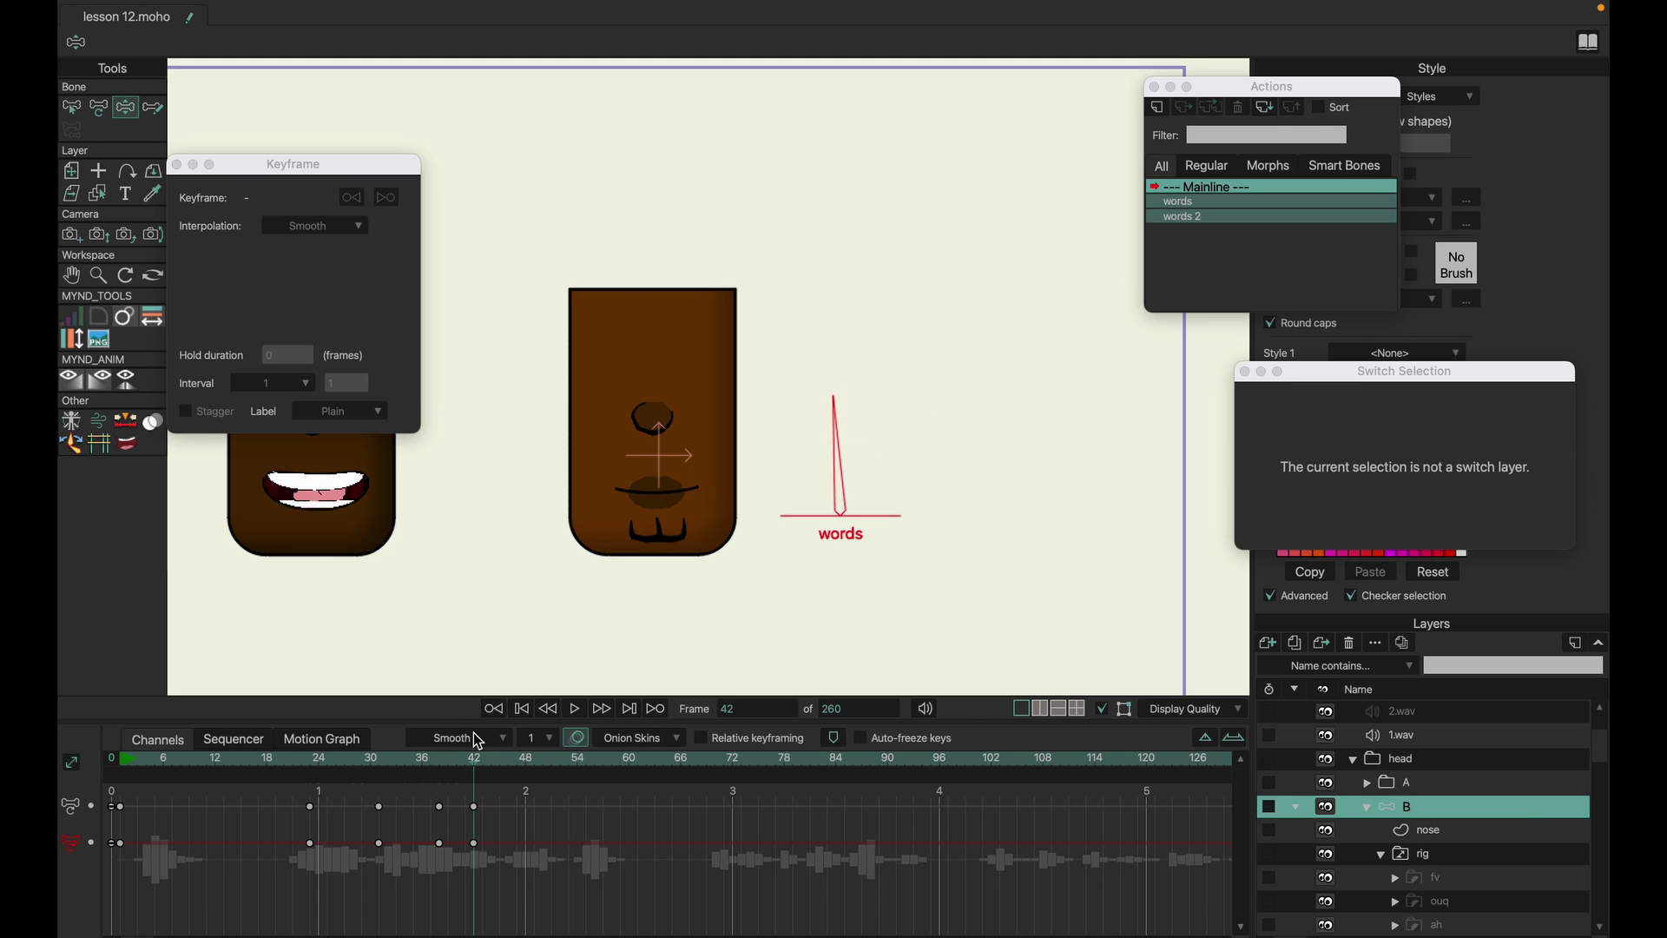
drag(477, 742, 534, 760)
drag(804, 480, 768, 482)
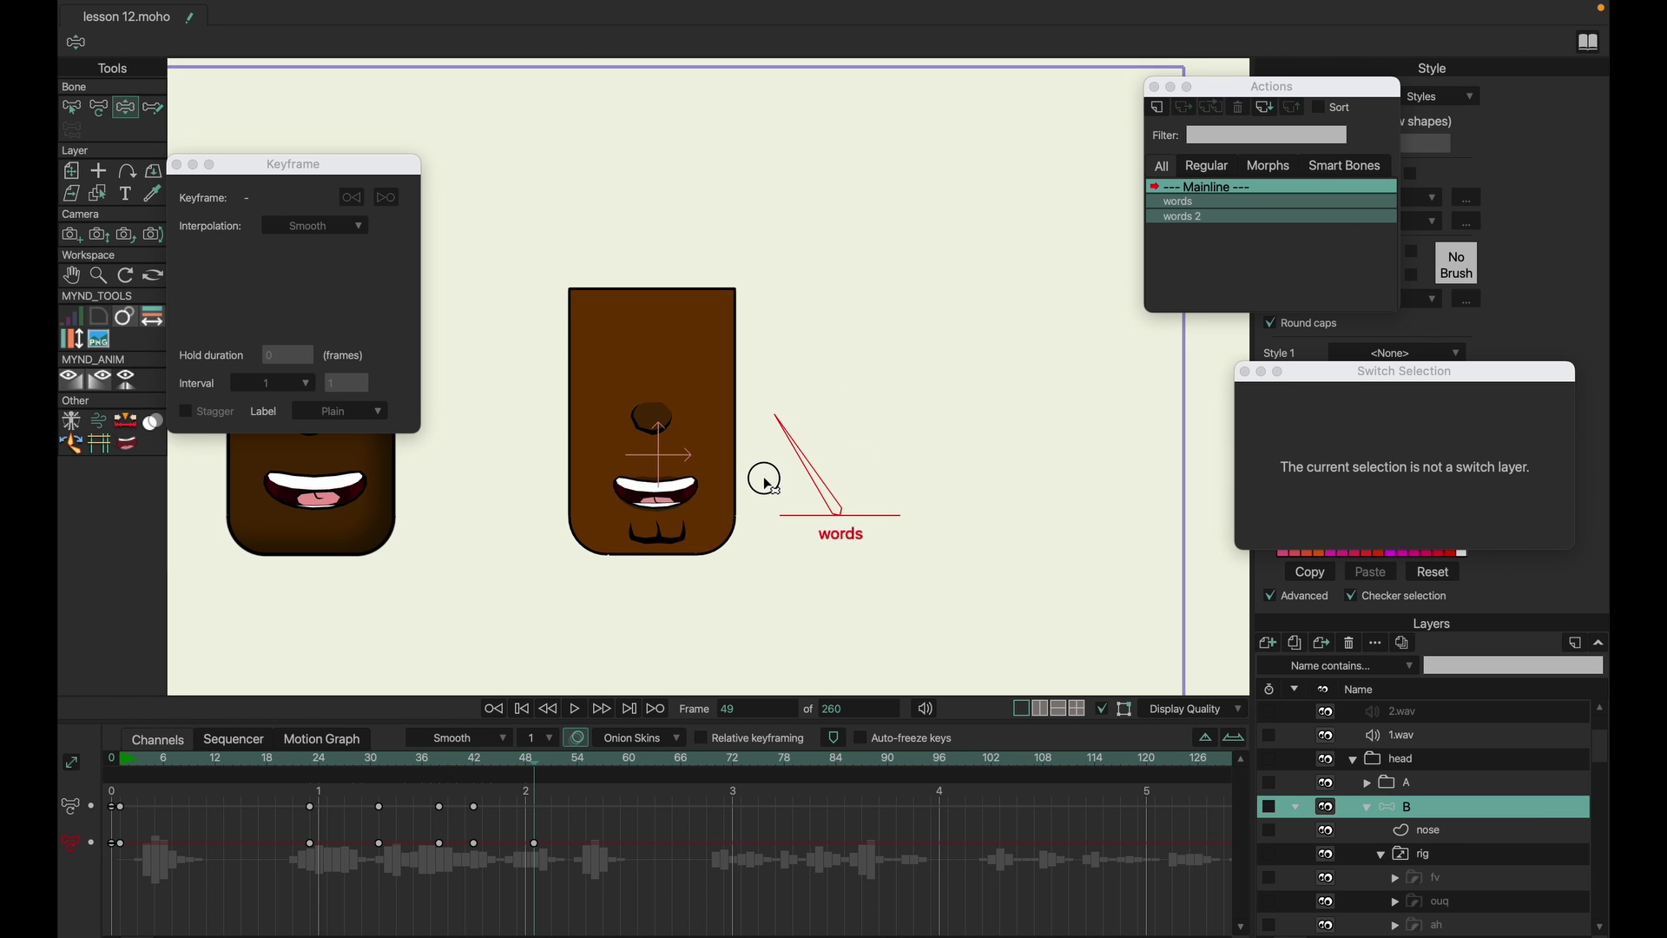
drag(556, 752, 576, 757)
drag(841, 457, 1021, 503)
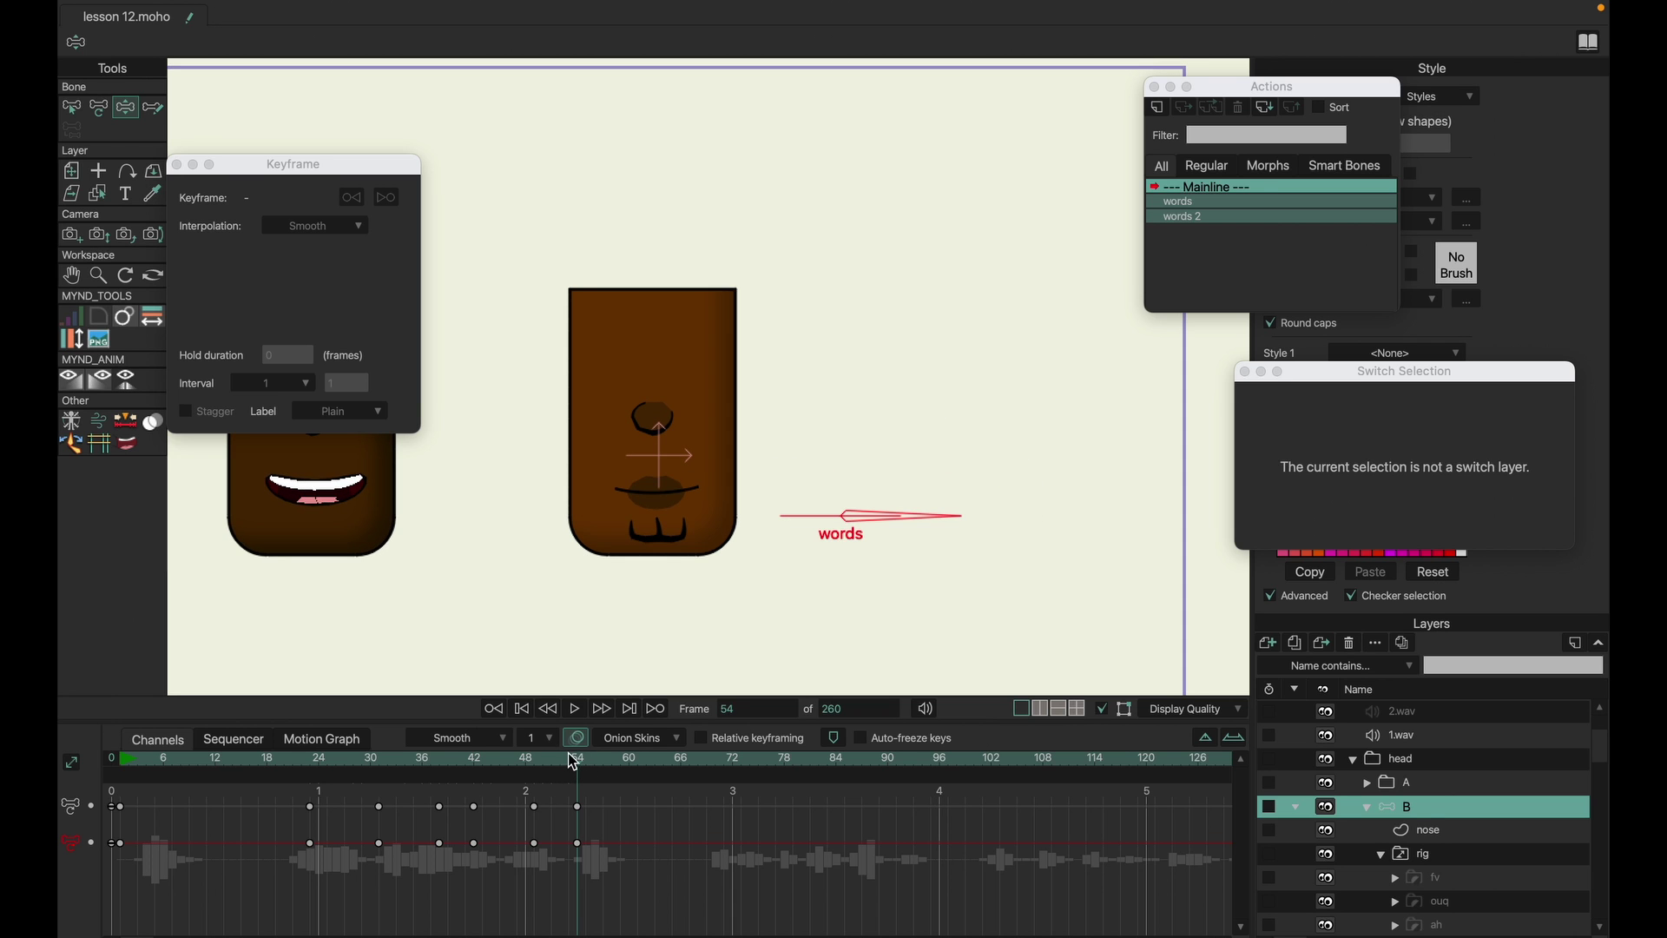
- Delete all the test dial keys at frame 0 and show the rig switch layer's mouth preview
drag(568, 752, 117, 758)
click(563, 820)
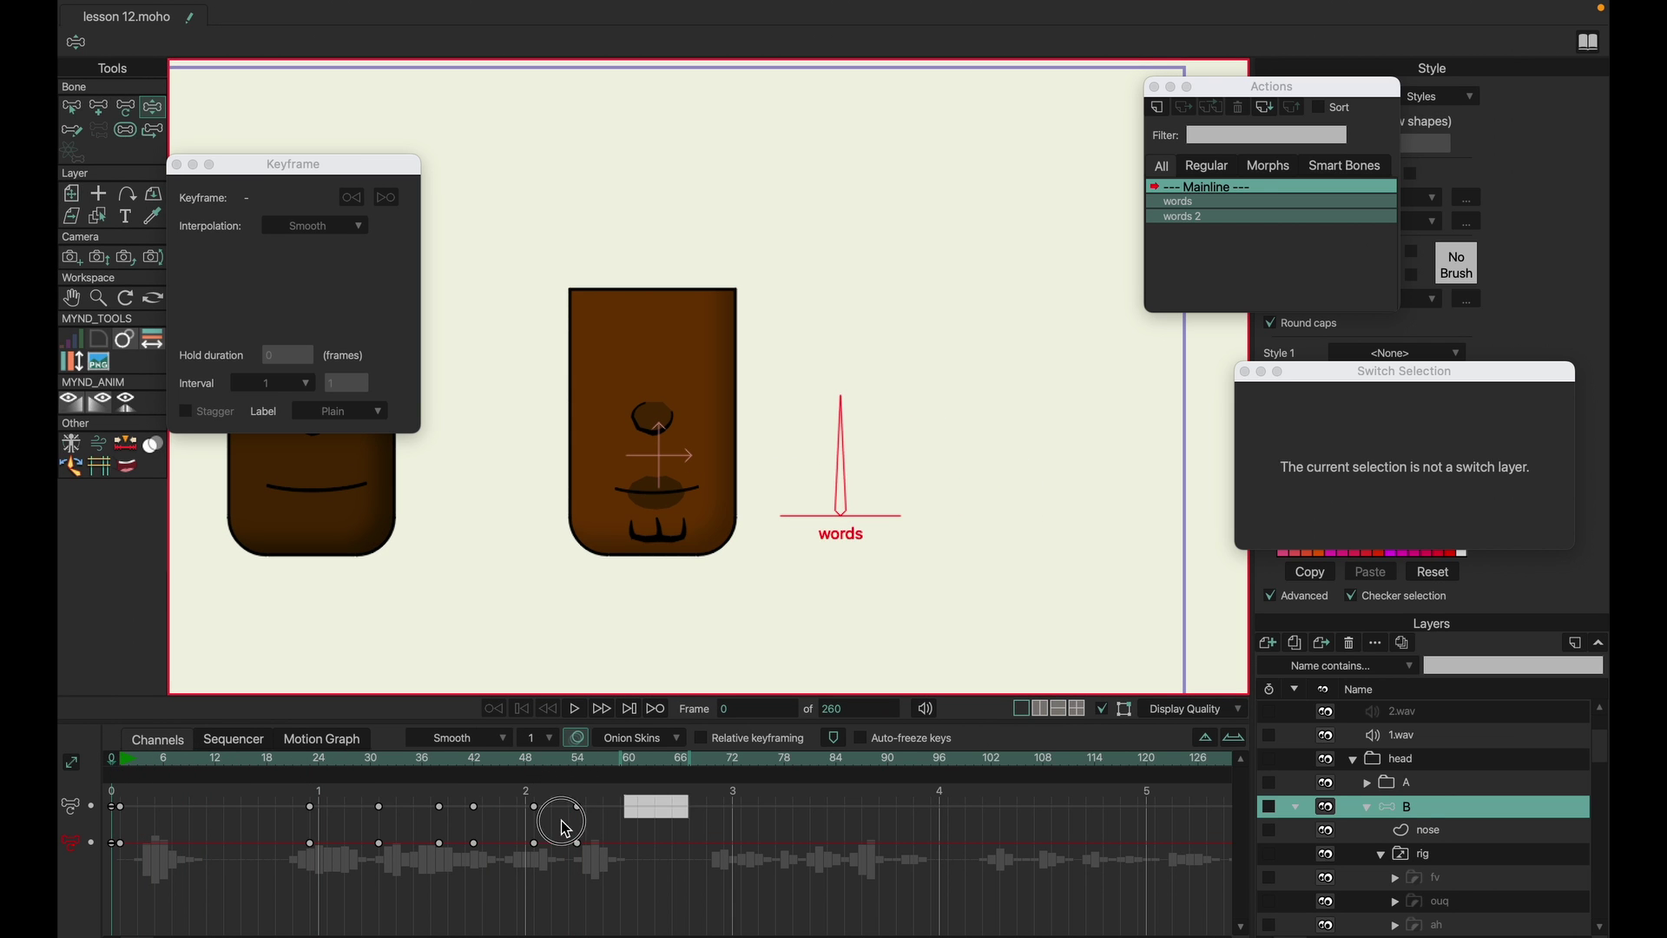
drag(561, 820, 301, 868)
key(Delete)
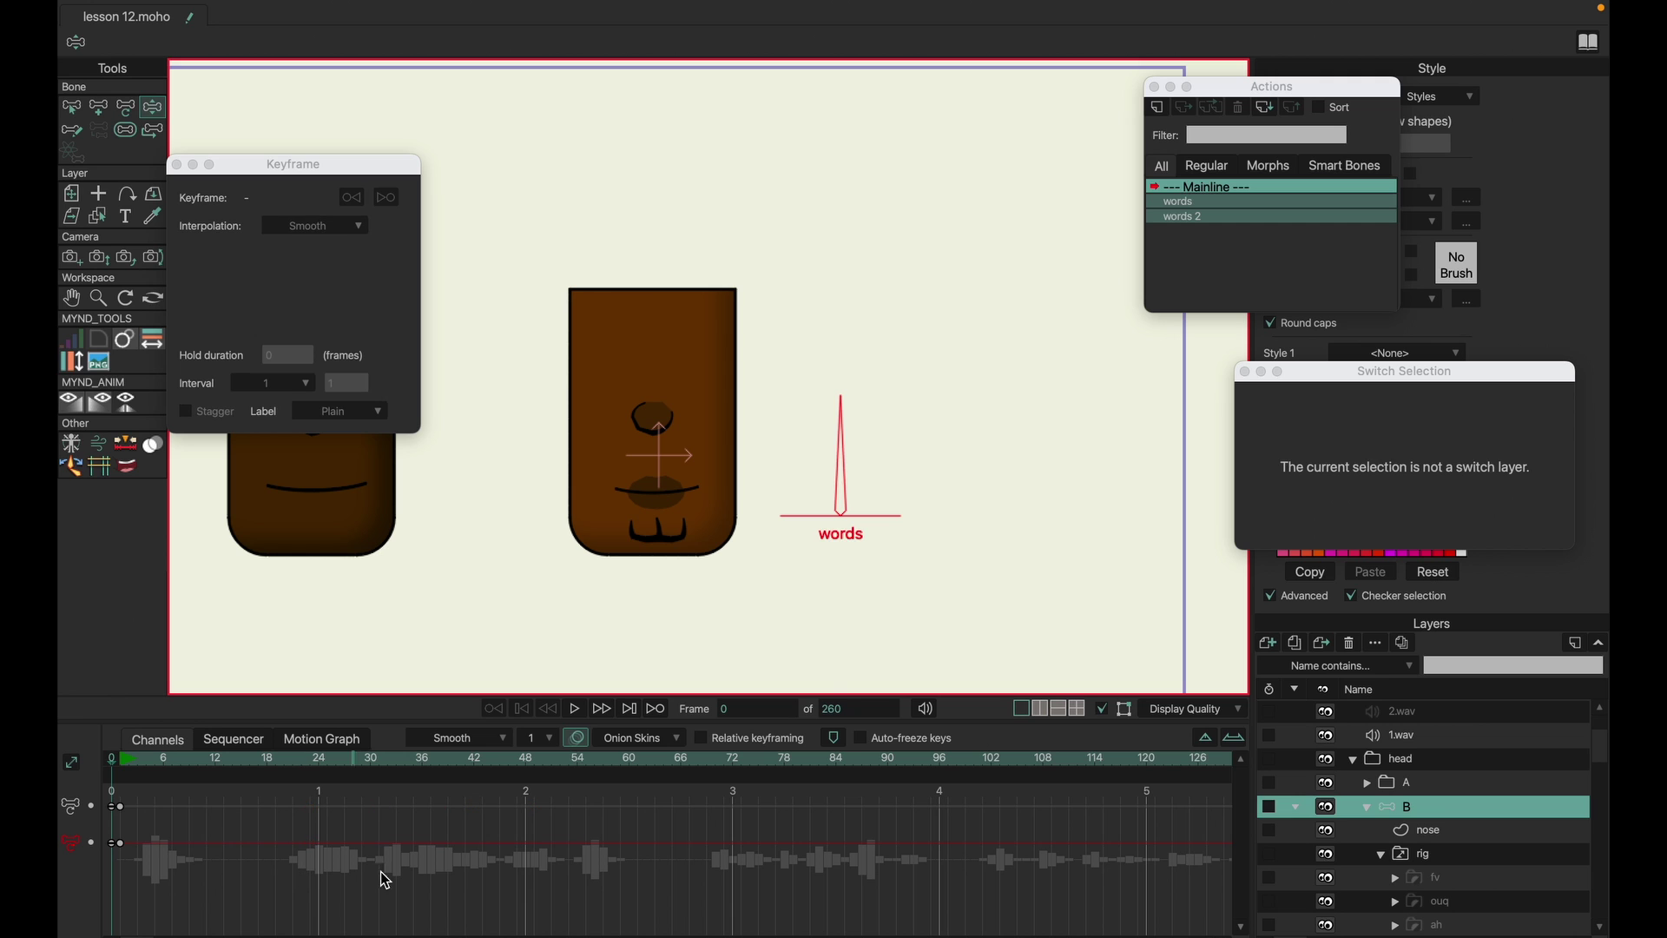
click(1458, 856)
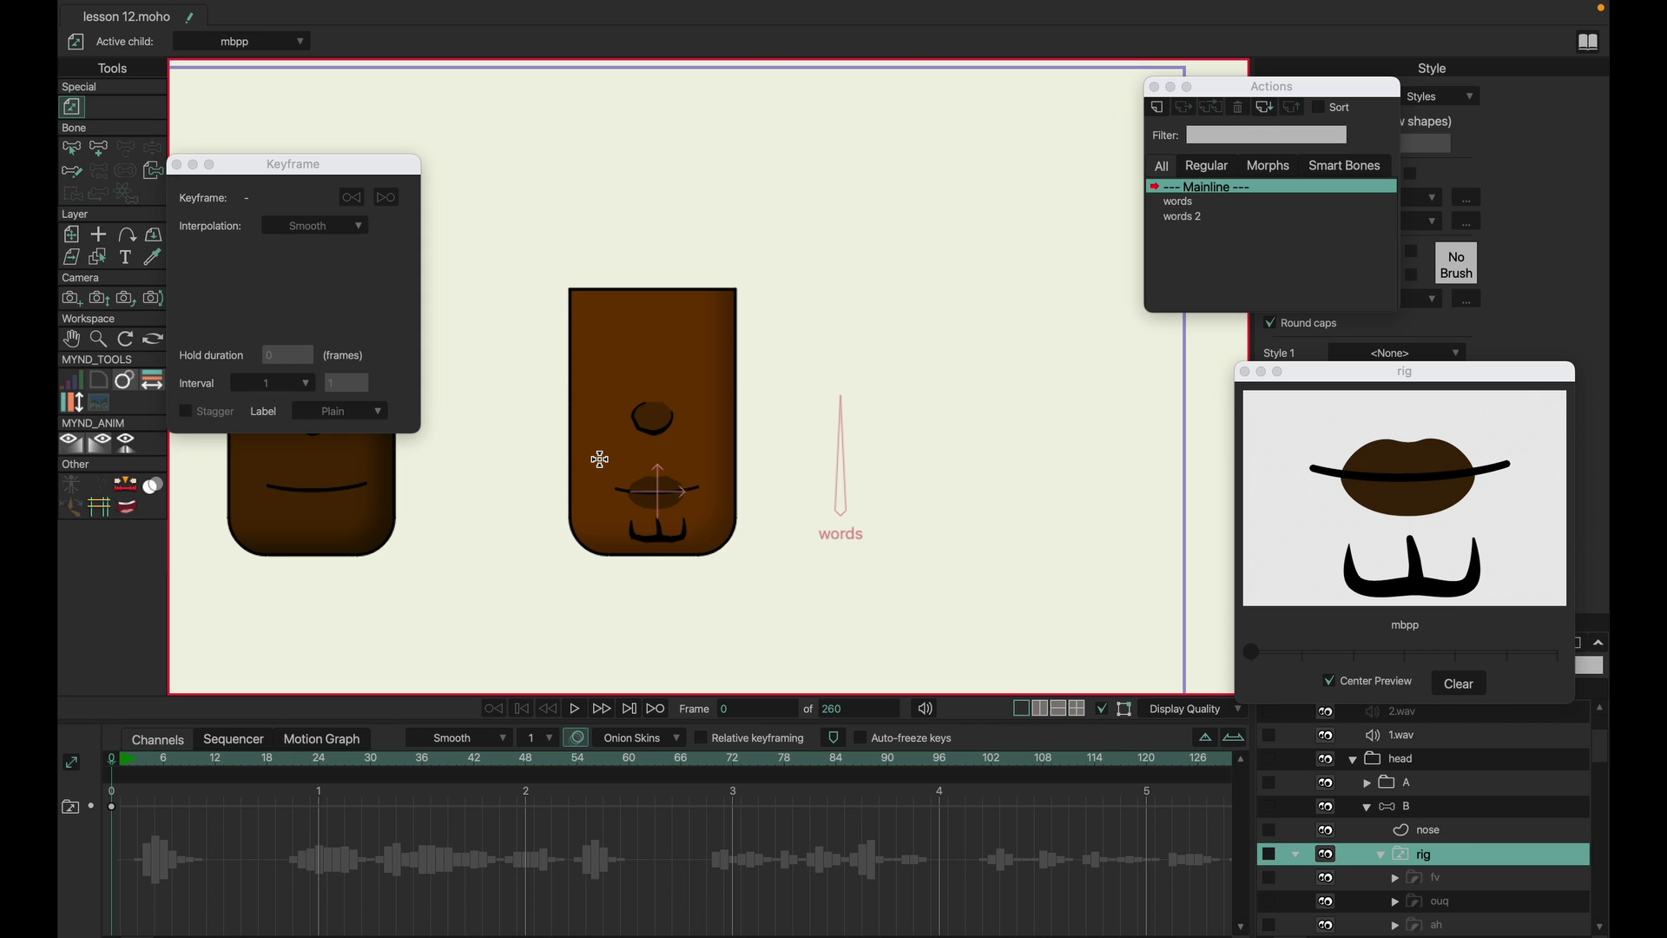
- Select head C's layer with Manipulate Bones and pan and zoom the canvas onto its stylized lips
click(1452, 809)
click(1421, 807)
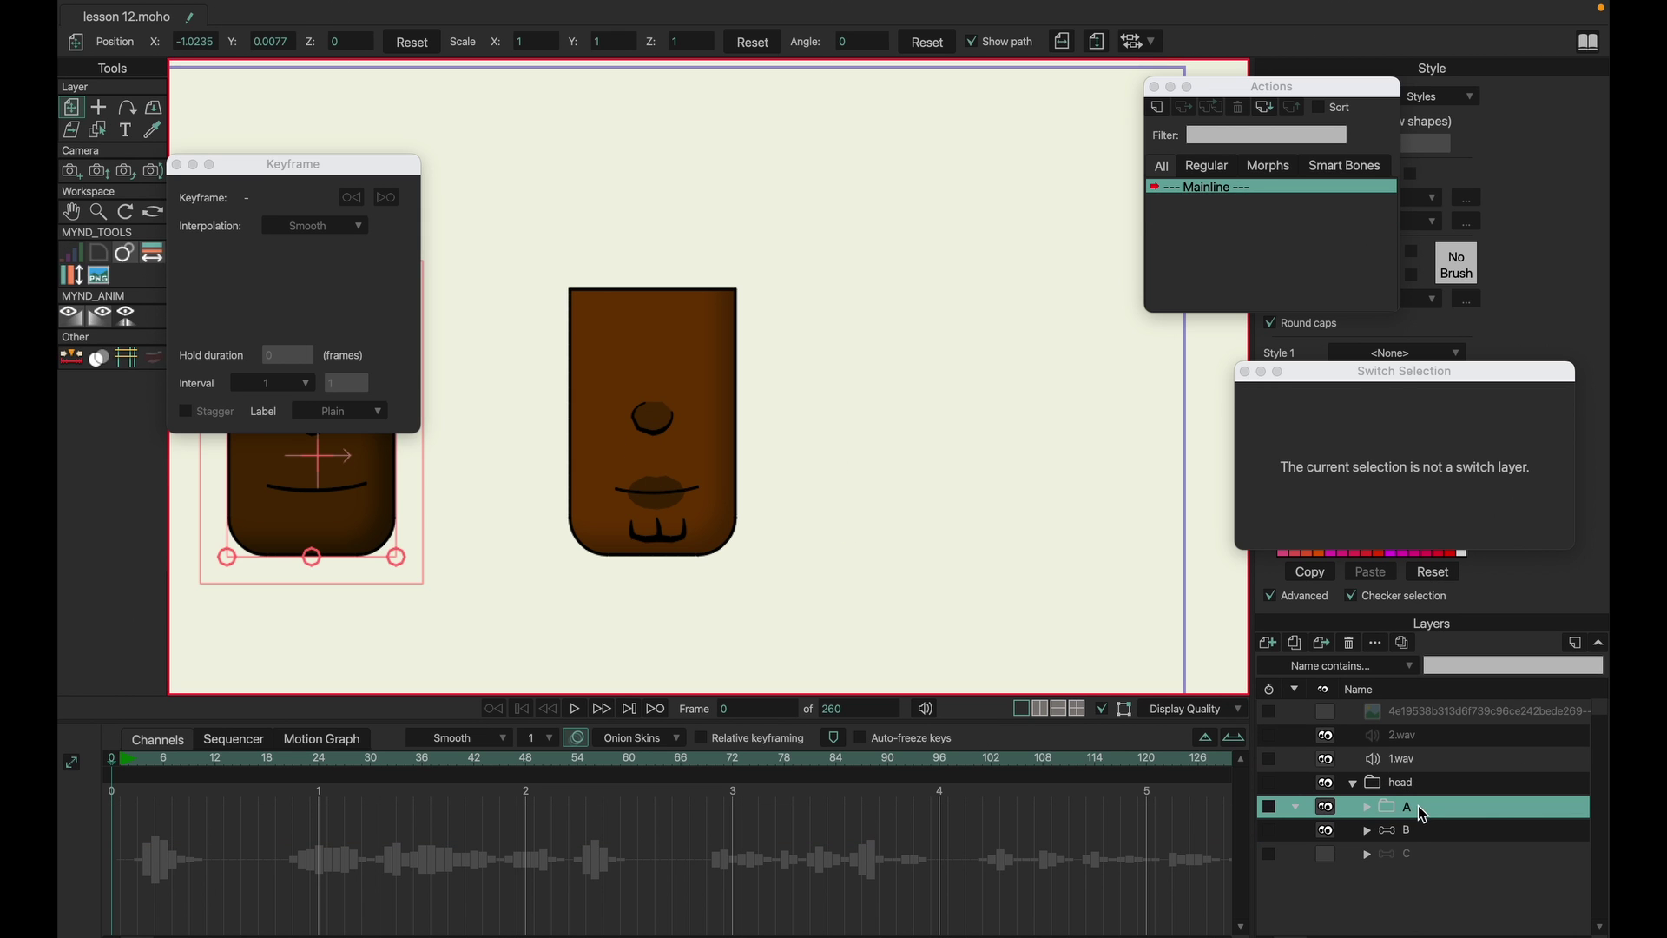
click(1422, 854)
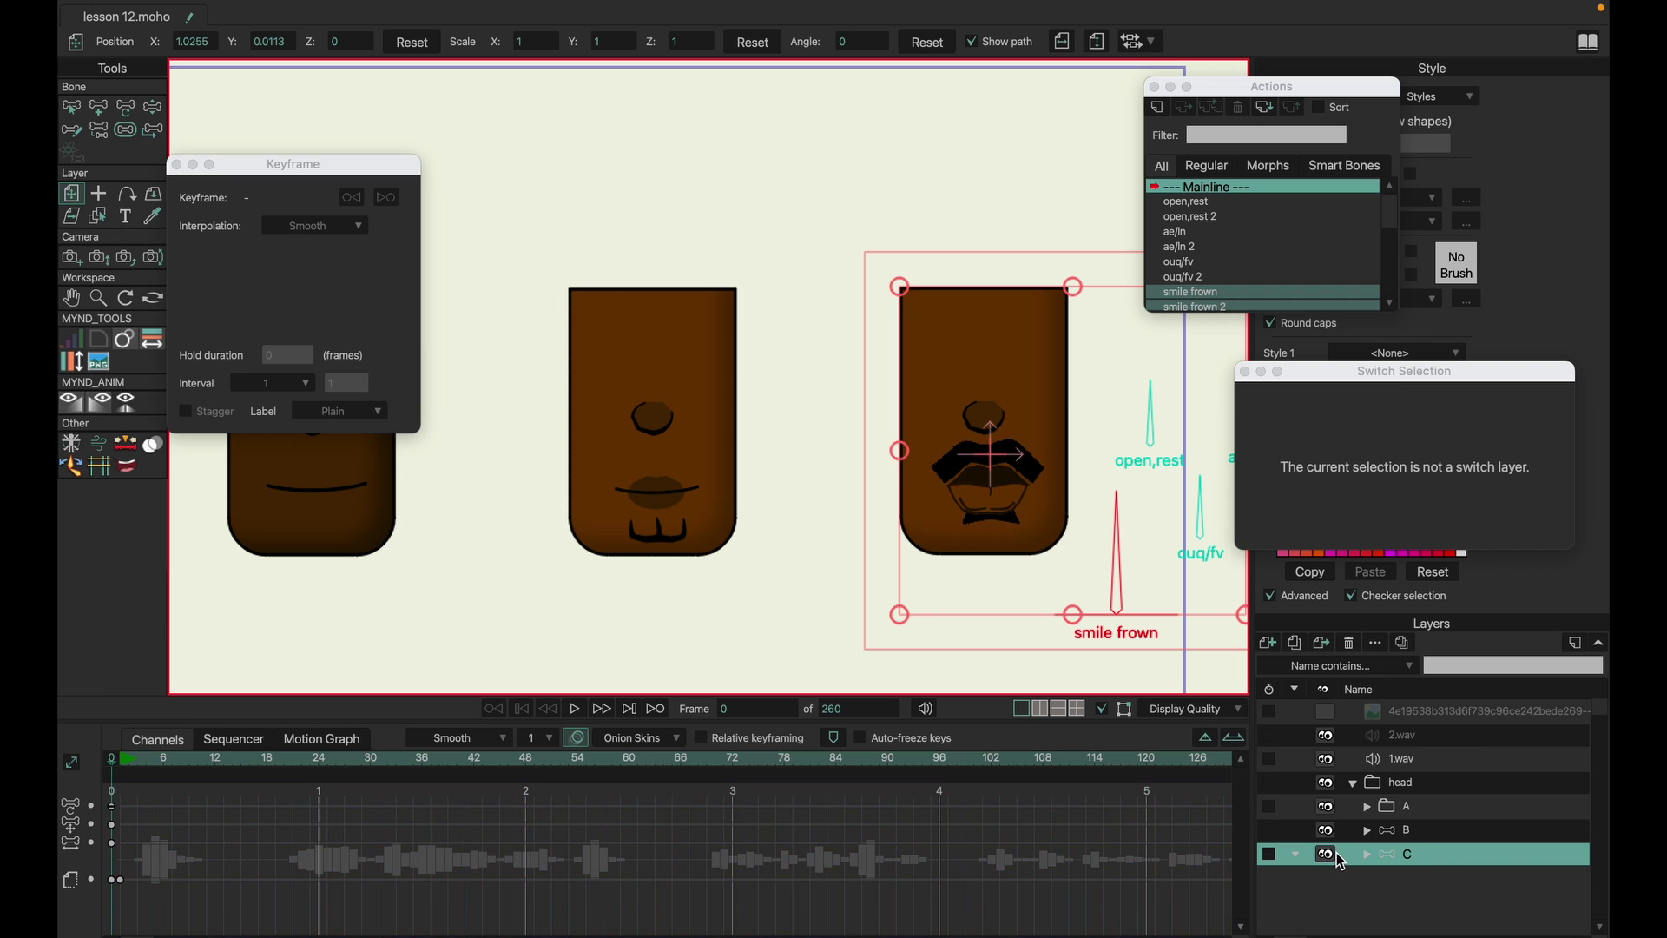
click(153, 106)
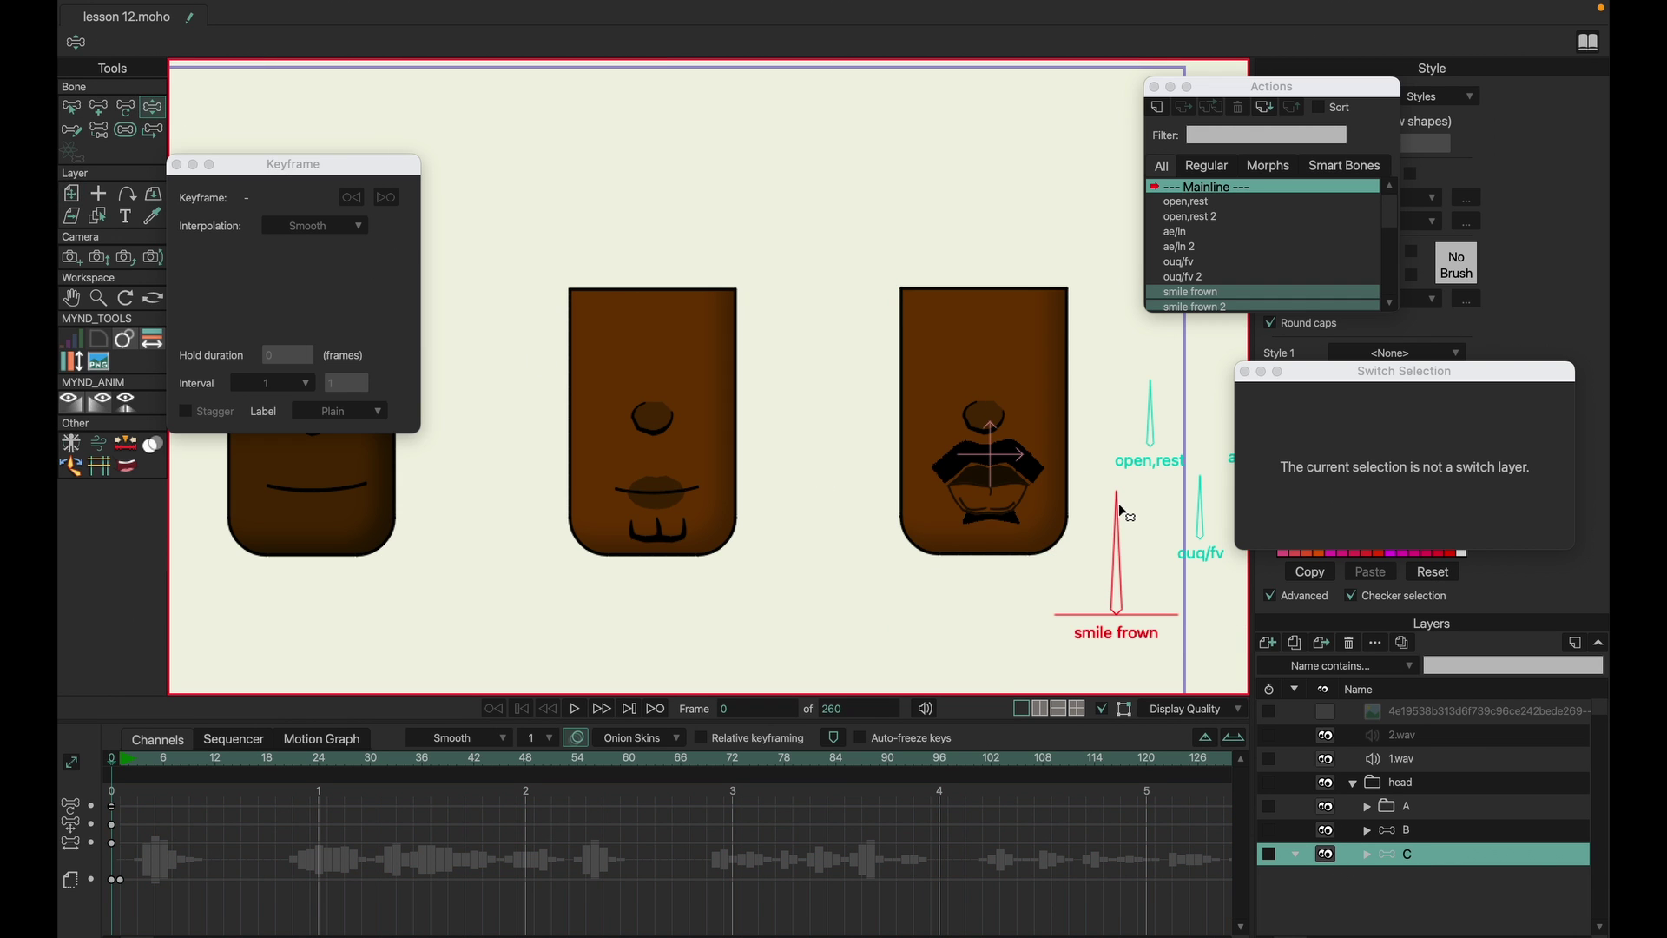
drag(1119, 503, 874, 447)
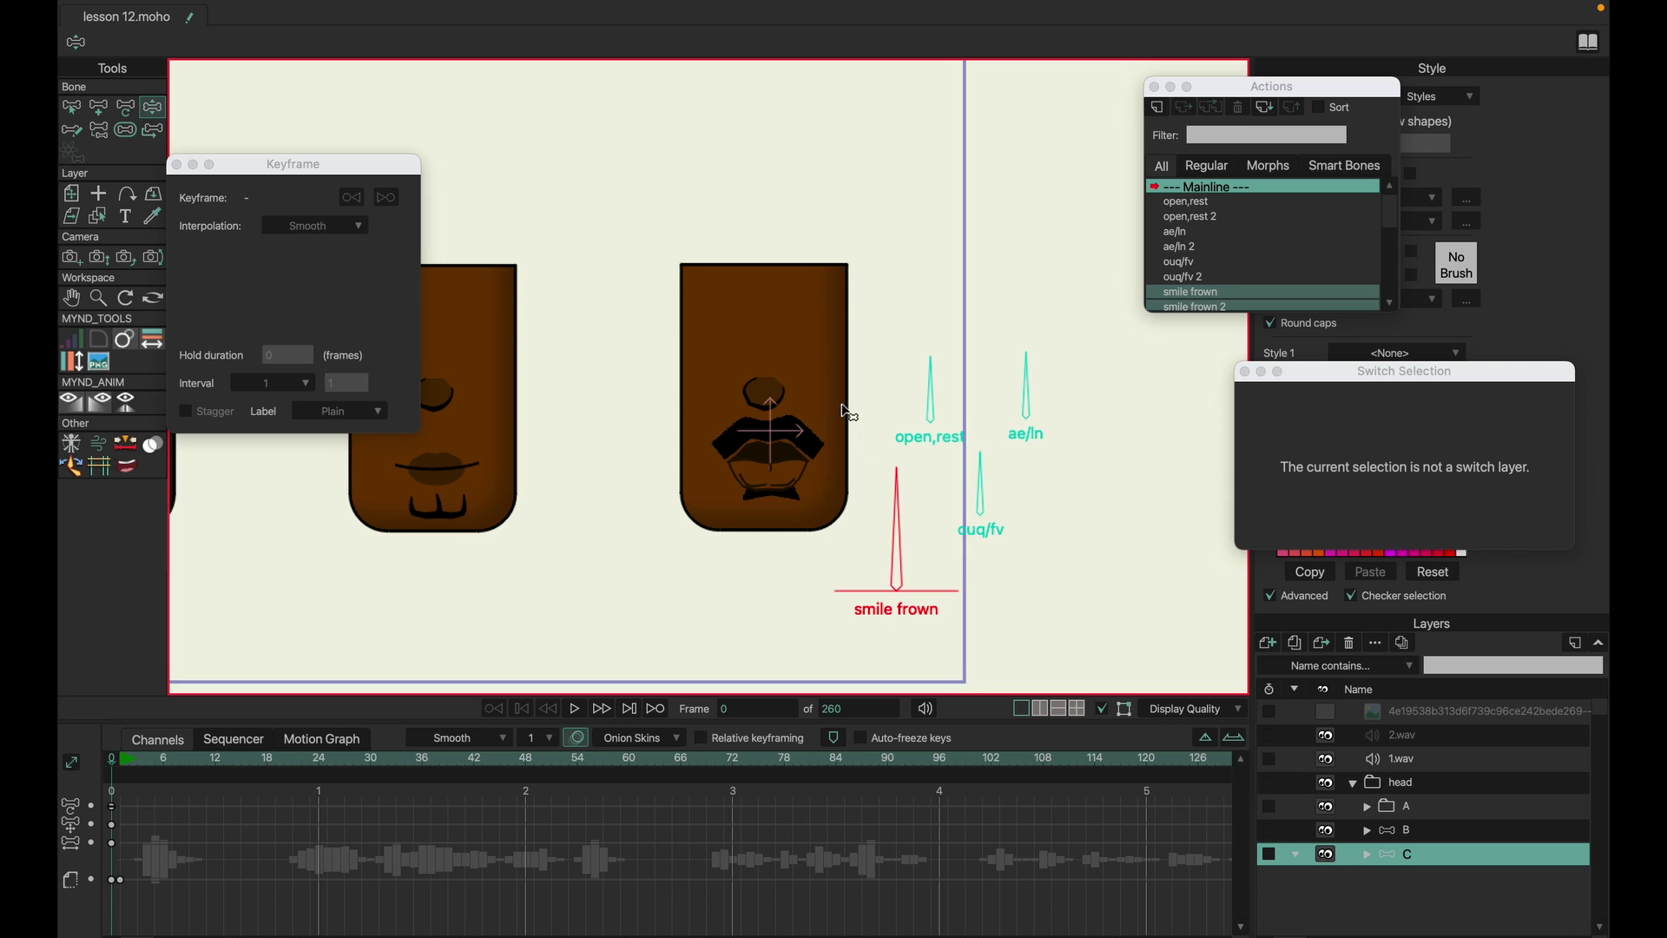
scroll(803, 399, up, 3)
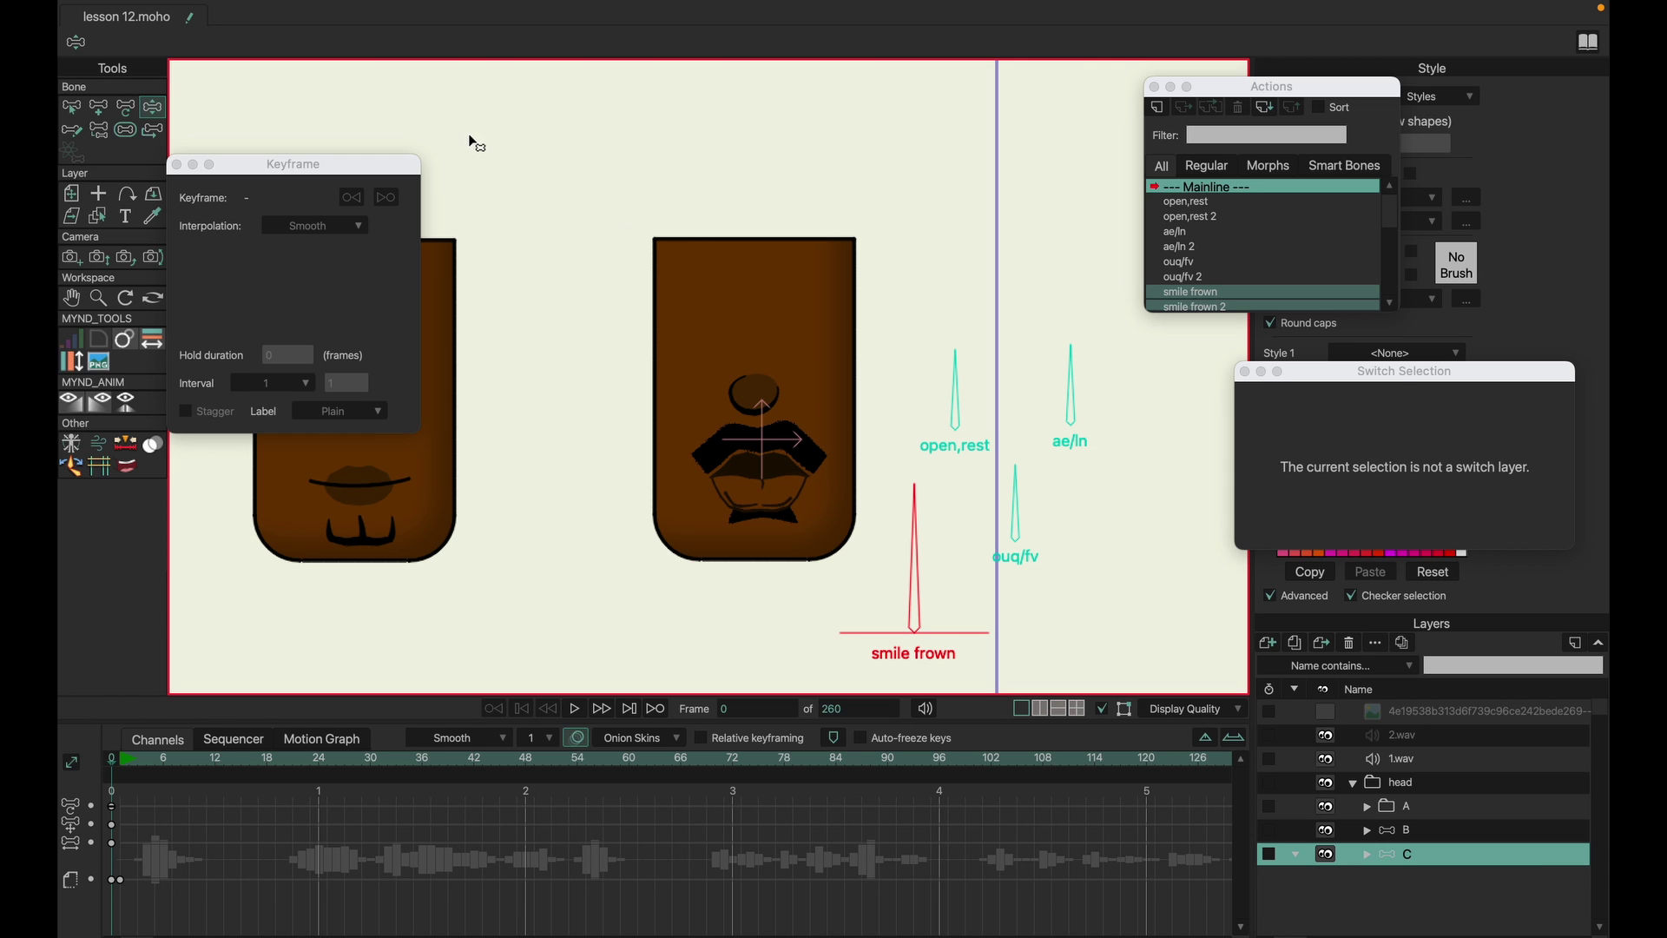
scroll(963, 547, up, 3)
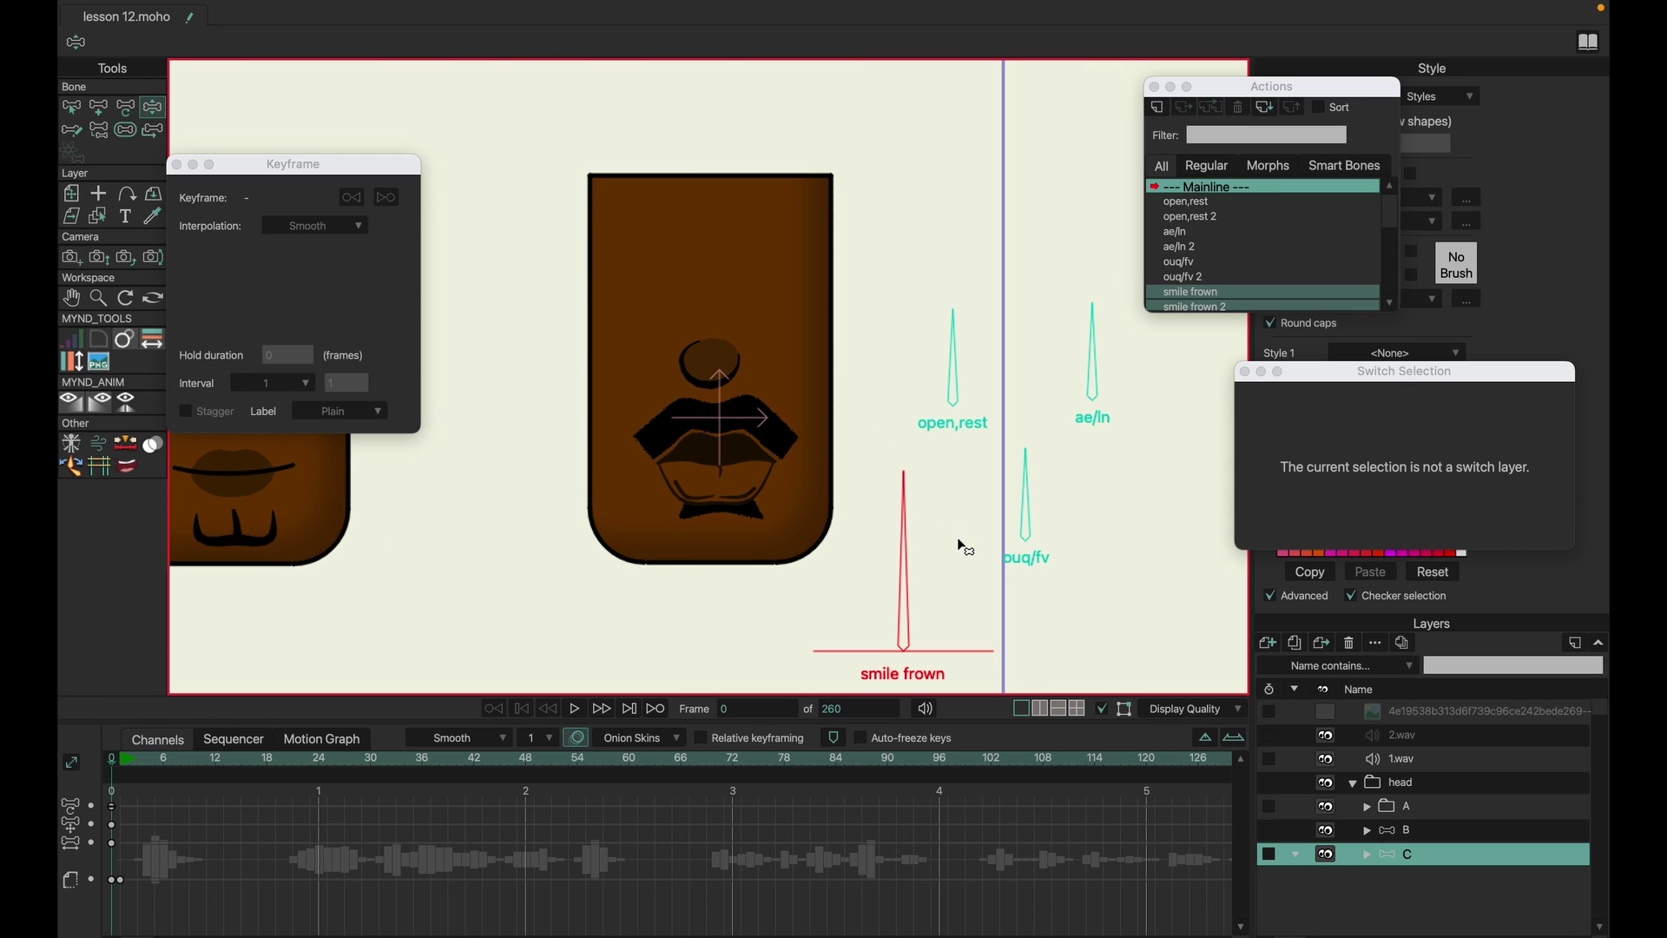
- Play and stop the animation, glance at head C's sub-layers, and go to frame 5
click(577, 708)
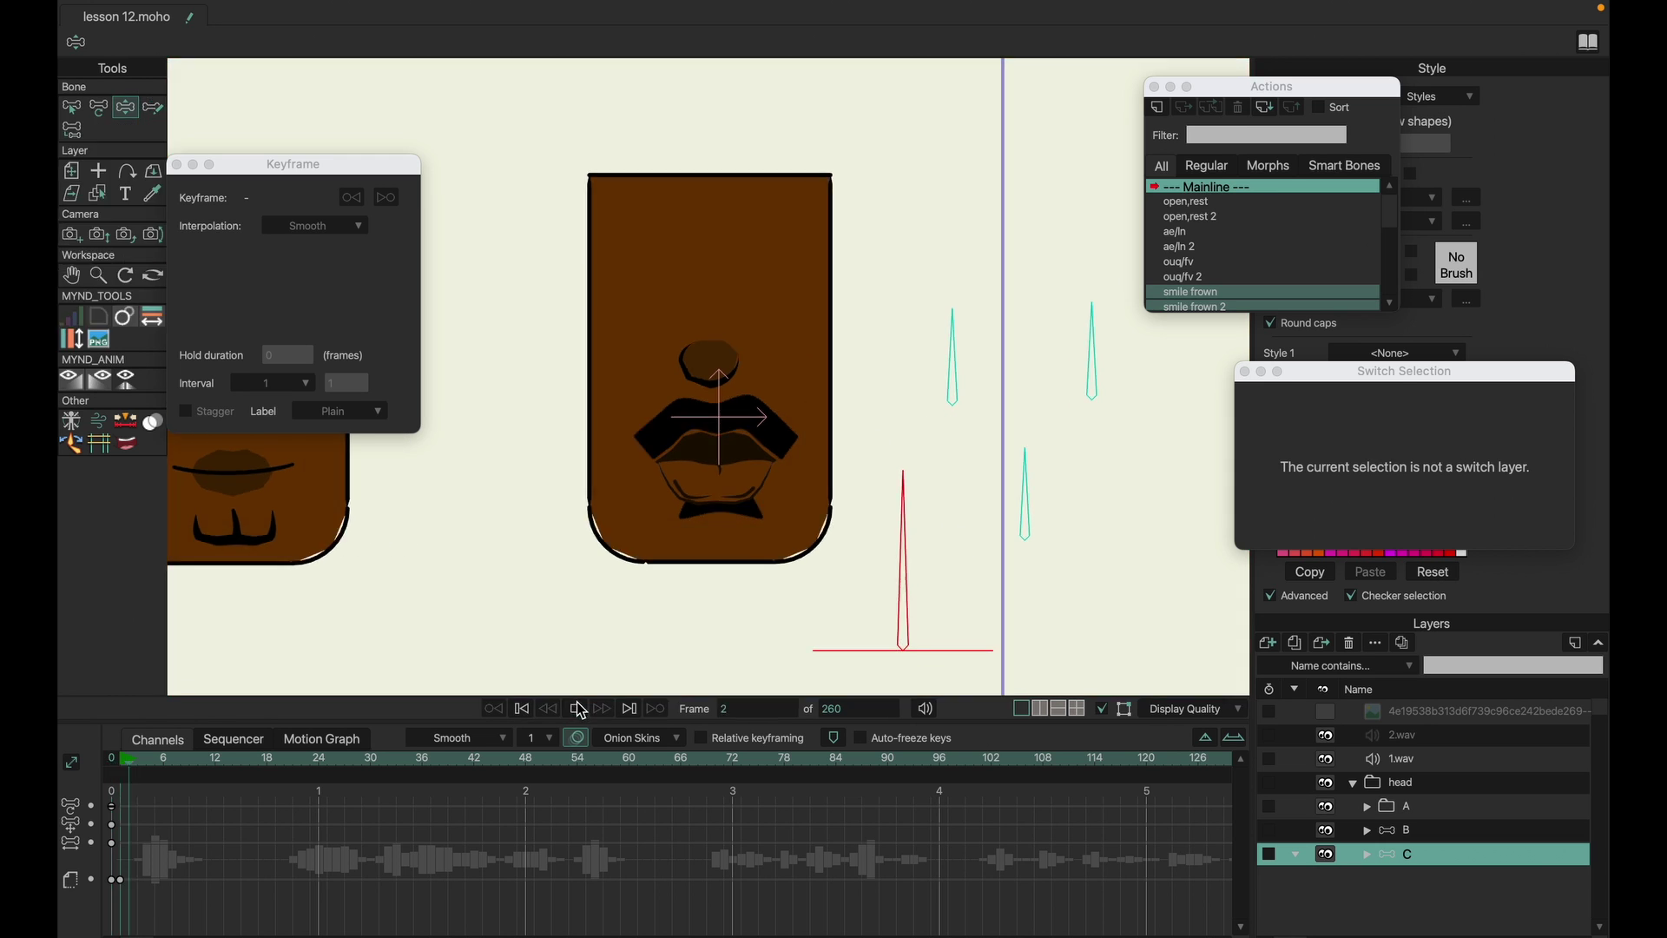
click(578, 709)
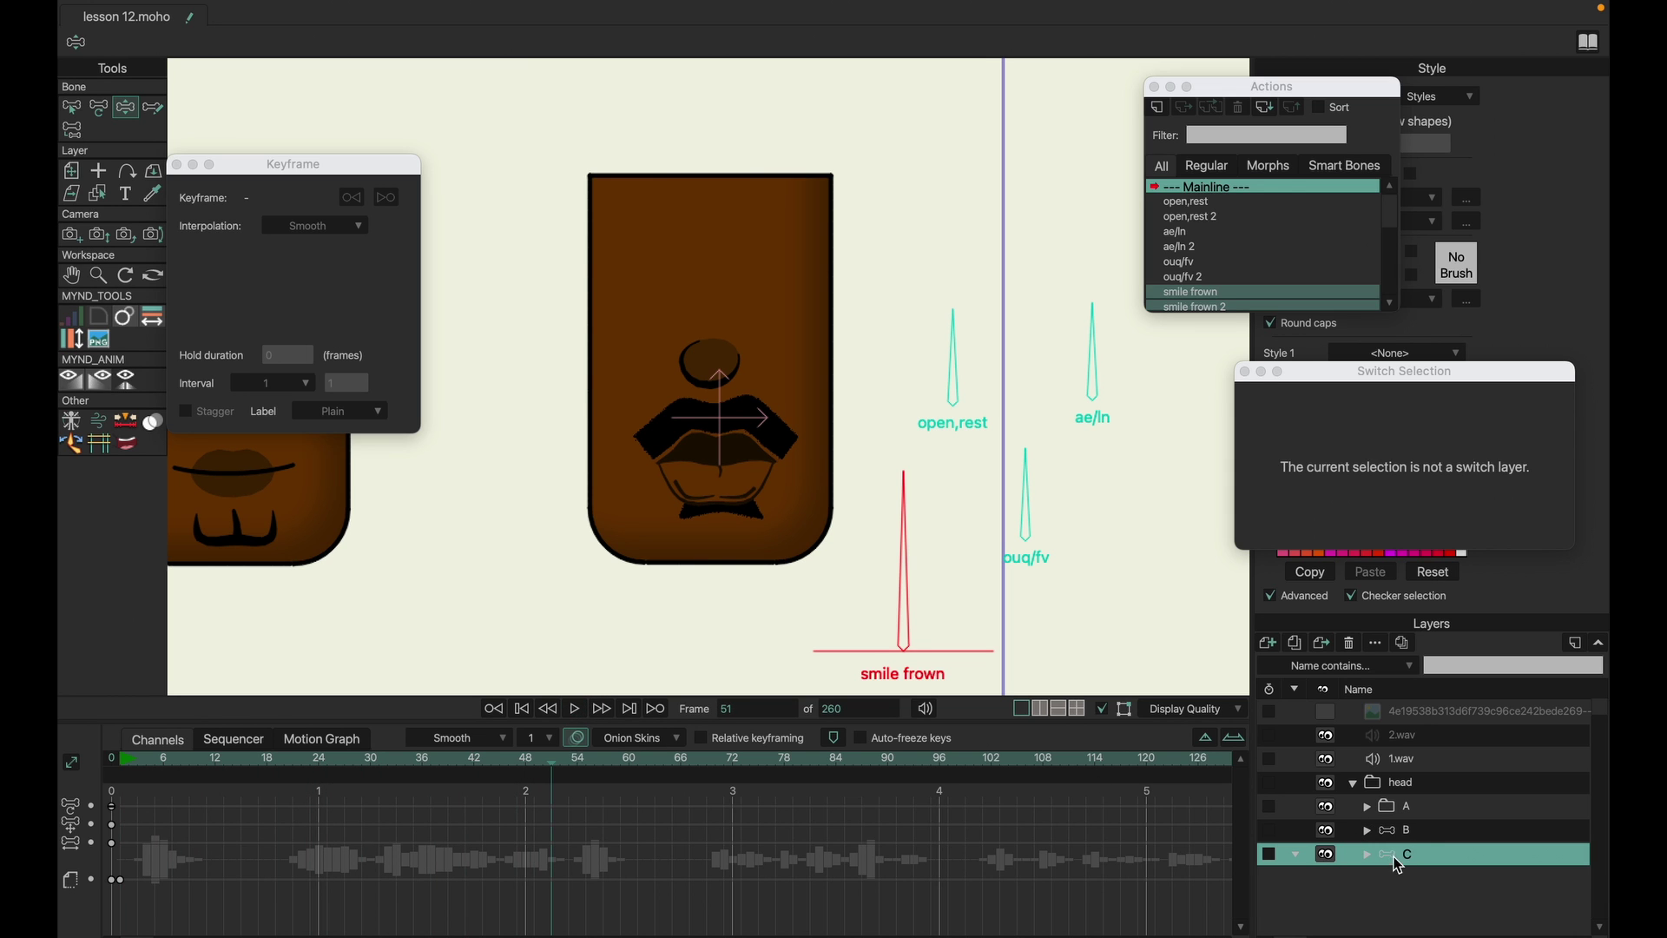
click(1365, 860)
click(1366, 860)
click(158, 763)
- Rotate the open,rest, ouq/fv and ae/ln dials to reshape head C's stylized lips
click(952, 356)
drag(975, 383, 1053, 443)
scroll(753, 469, up, 2)
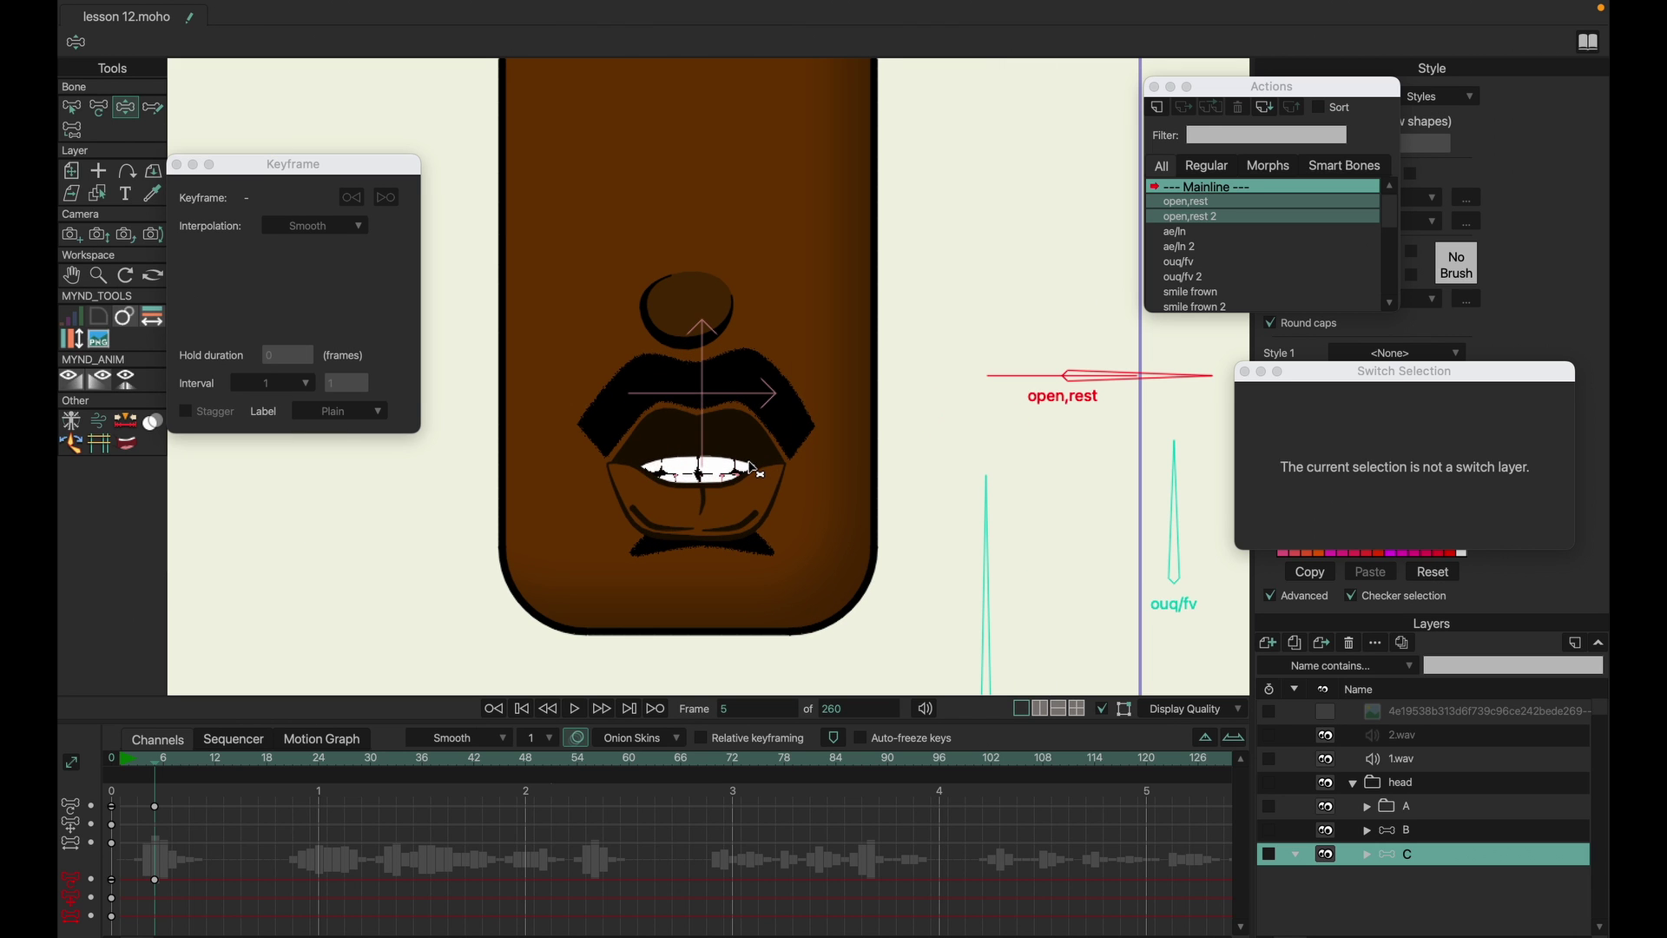
mouse_move(1174, 514)
mouse_down()
mouse_move(1031, 576)
mouse_move(1143, 491)
mouse_move(1193, 597)
mouse_move(1138, 476)
mouse_move(1172, 513)
mouse_up()
drag(1050, 413, 763, 394)
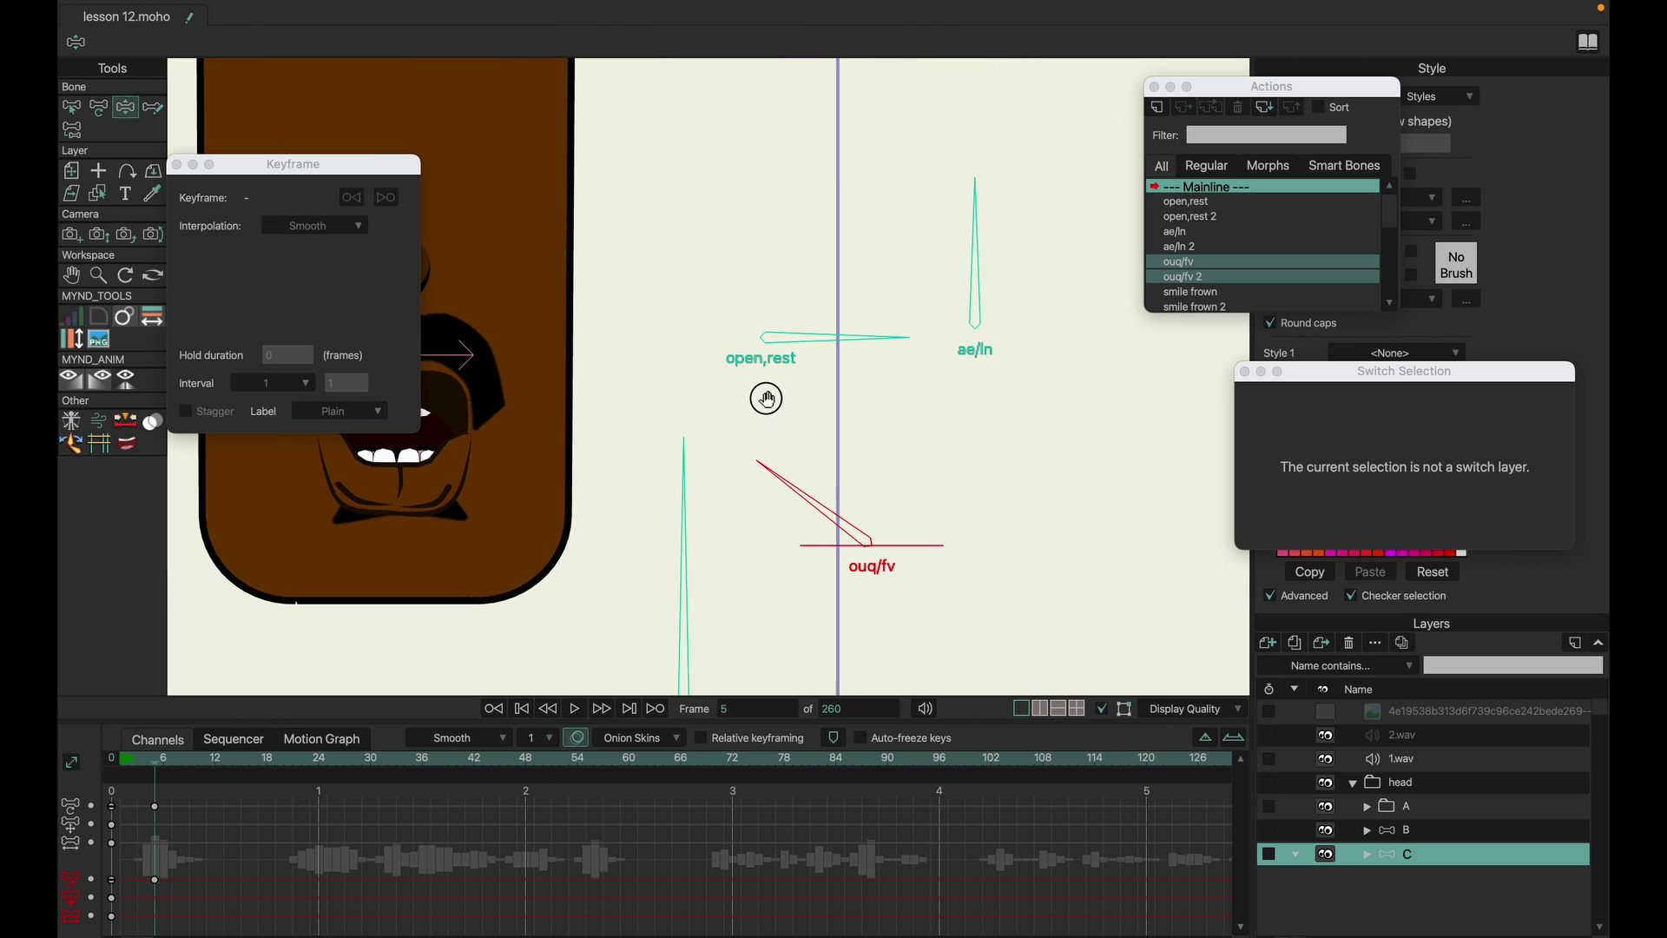
drag(855, 469, 990, 473)
drag(975, 305, 851, 247)
- Swing the open,rest and smile frown dials, laying smile frown horizontal to bend the lips
drag(811, 328, 834, 356)
drag(917, 545, 903, 461)
scroll(885, 435, down, 3)
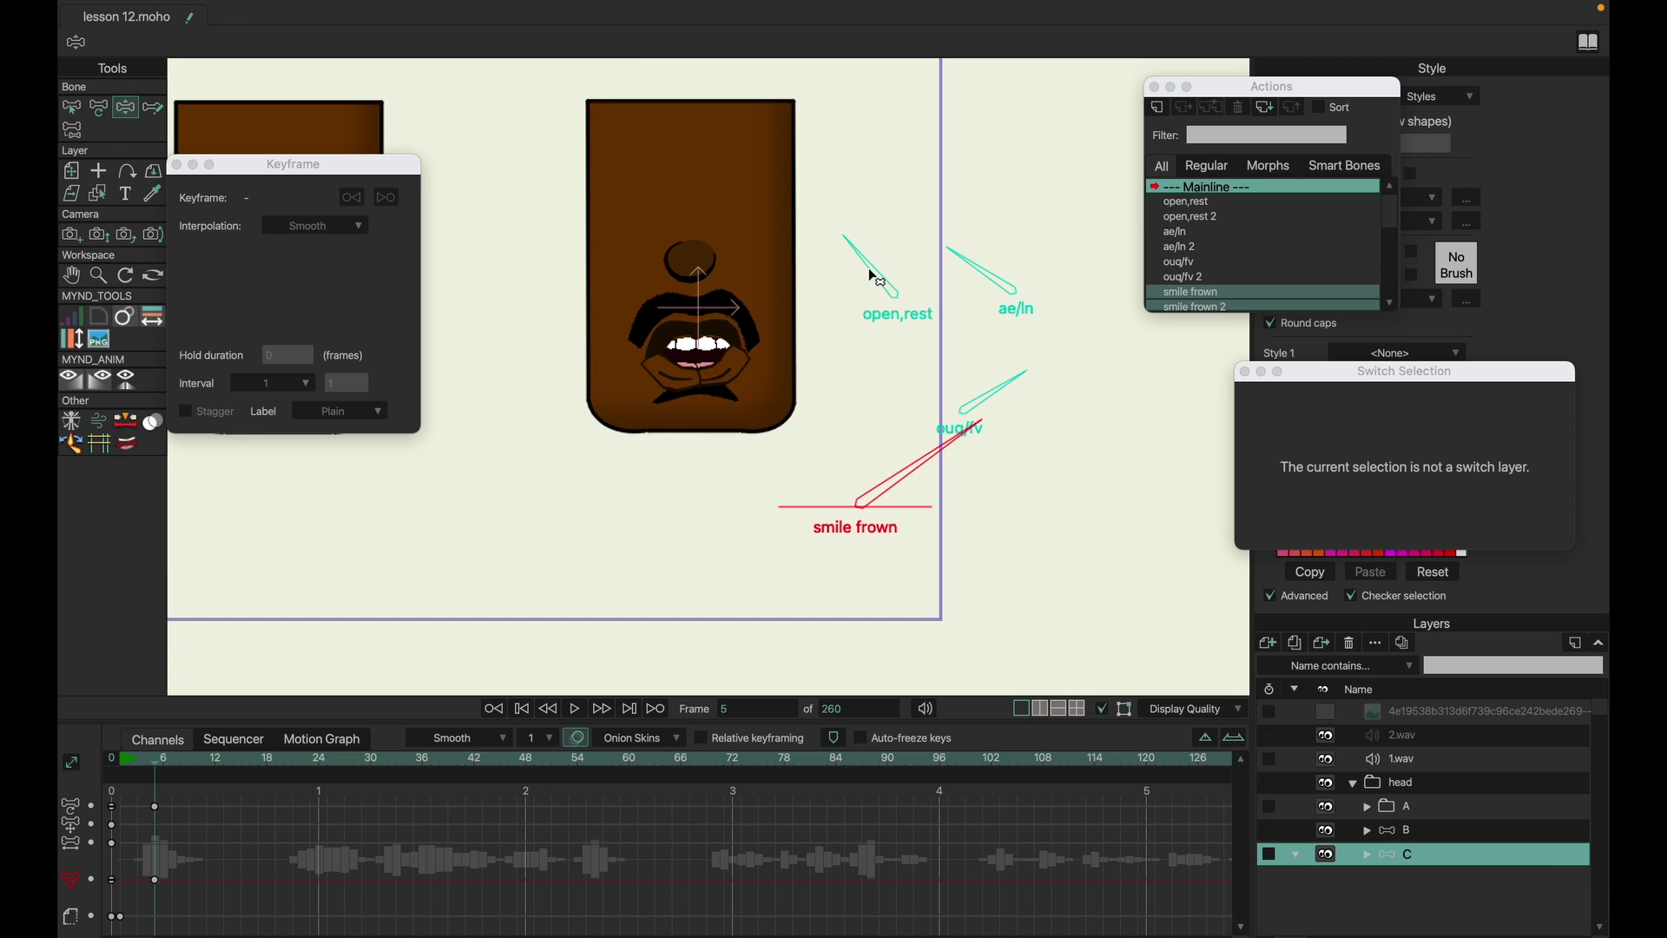
drag(871, 272, 902, 246)
click(978, 234)
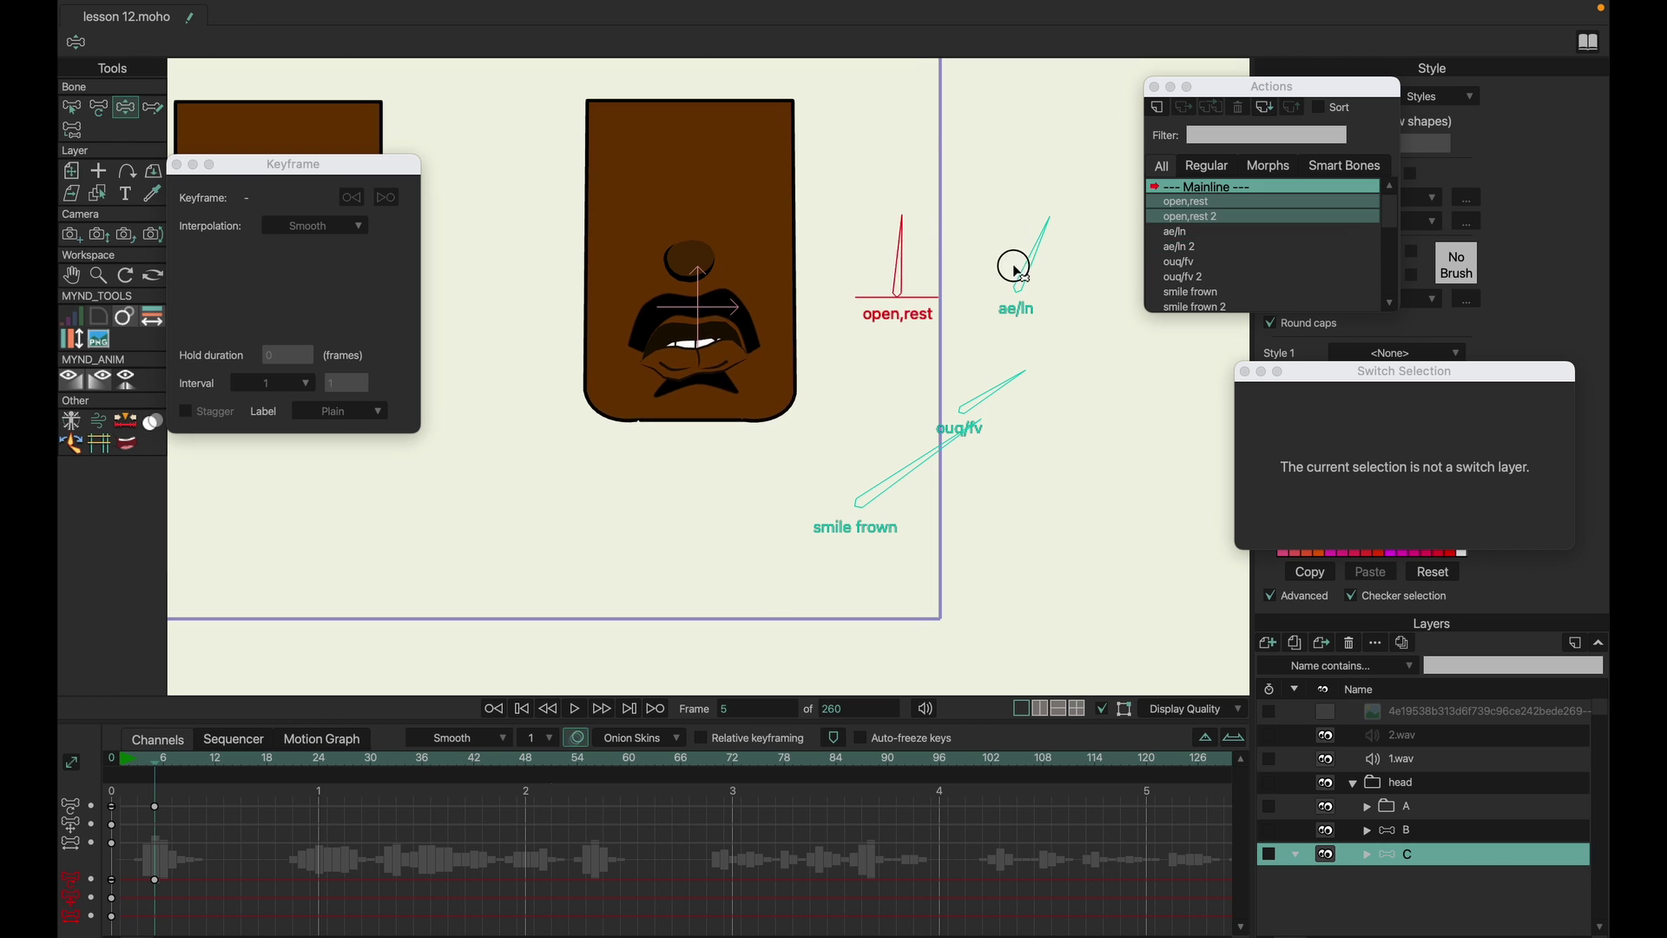
mouse_move(1017, 264)
mouse_down()
mouse_move(975, 252)
mouse_move(1004, 253)
mouse_up()
drag(1012, 373, 994, 343)
drag(944, 433, 705, 505)
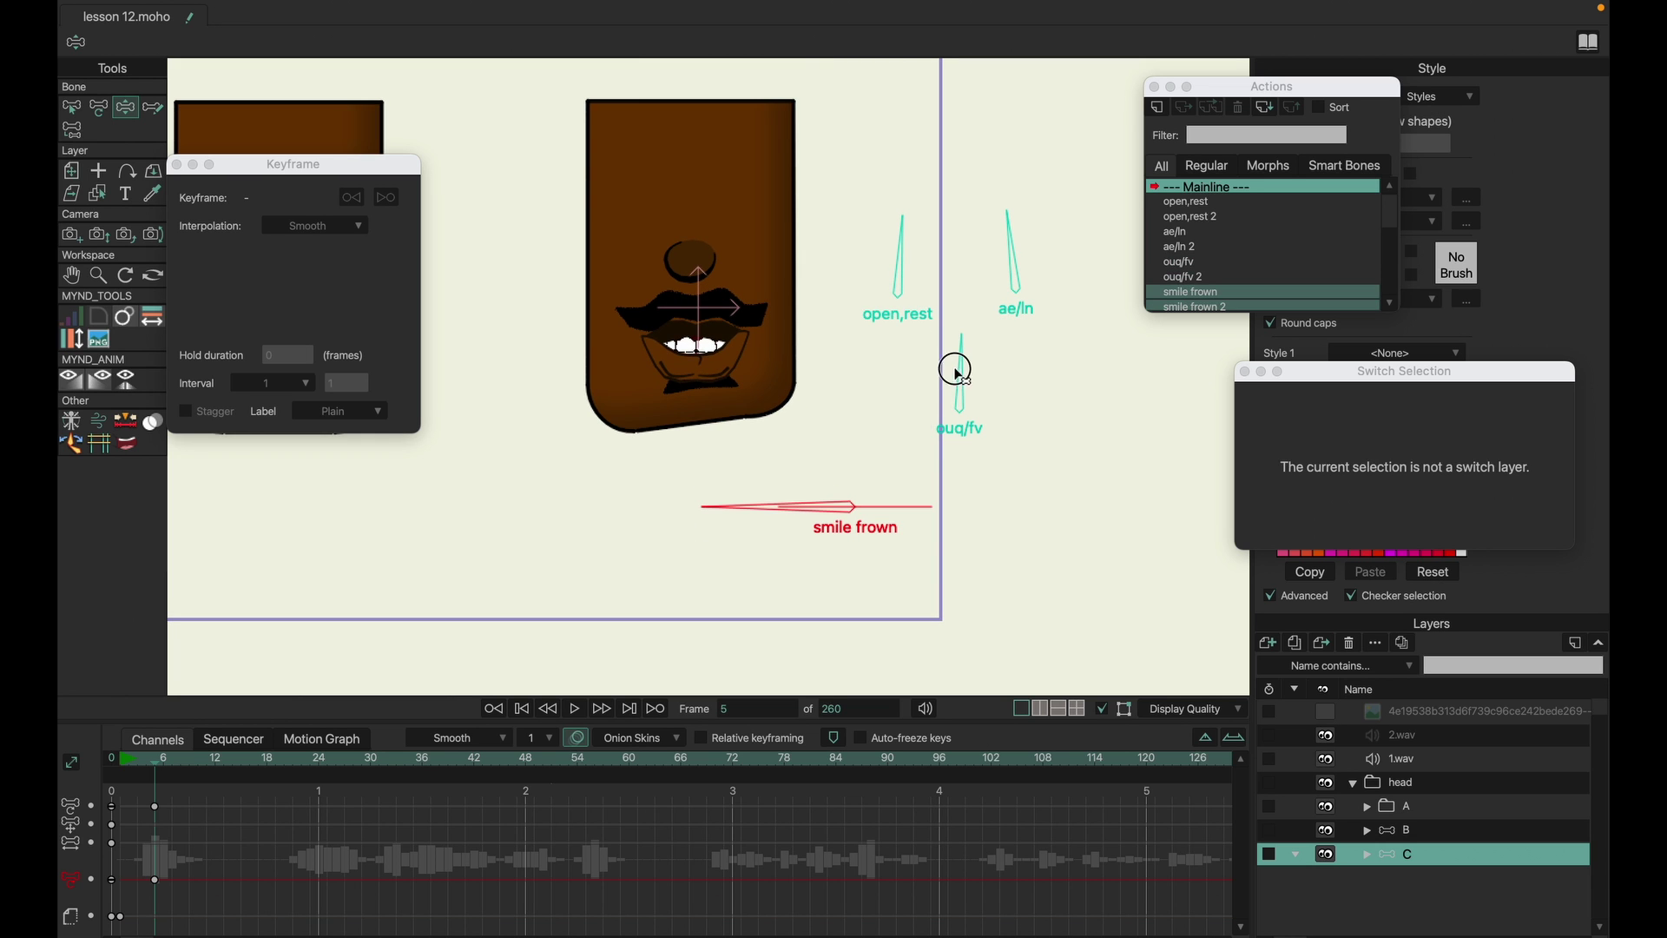
- Straighten the ouq/fv, ae/ln, open,rest and smile frown dials back upright to neutral
drag(956, 372, 920, 351)
drag(1009, 252, 968, 233)
drag(1081, 383, 852, 235)
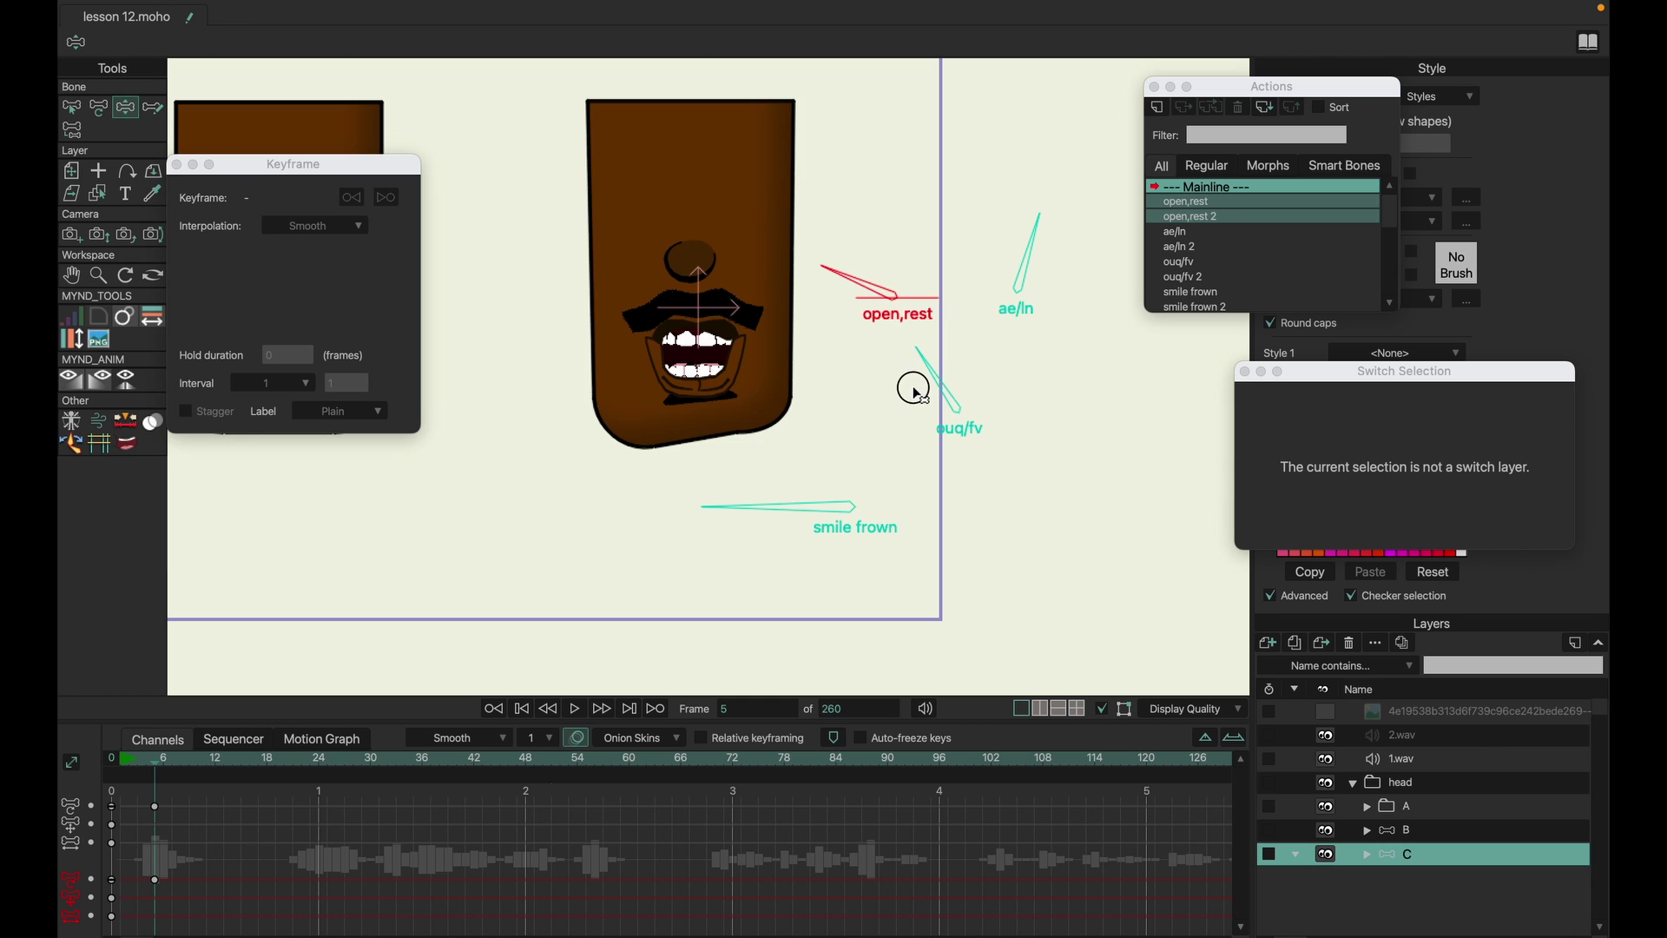
drag(912, 383, 955, 348)
drag(855, 277, 903, 212)
drag(998, 258, 978, 253)
drag(807, 461, 852, 410)
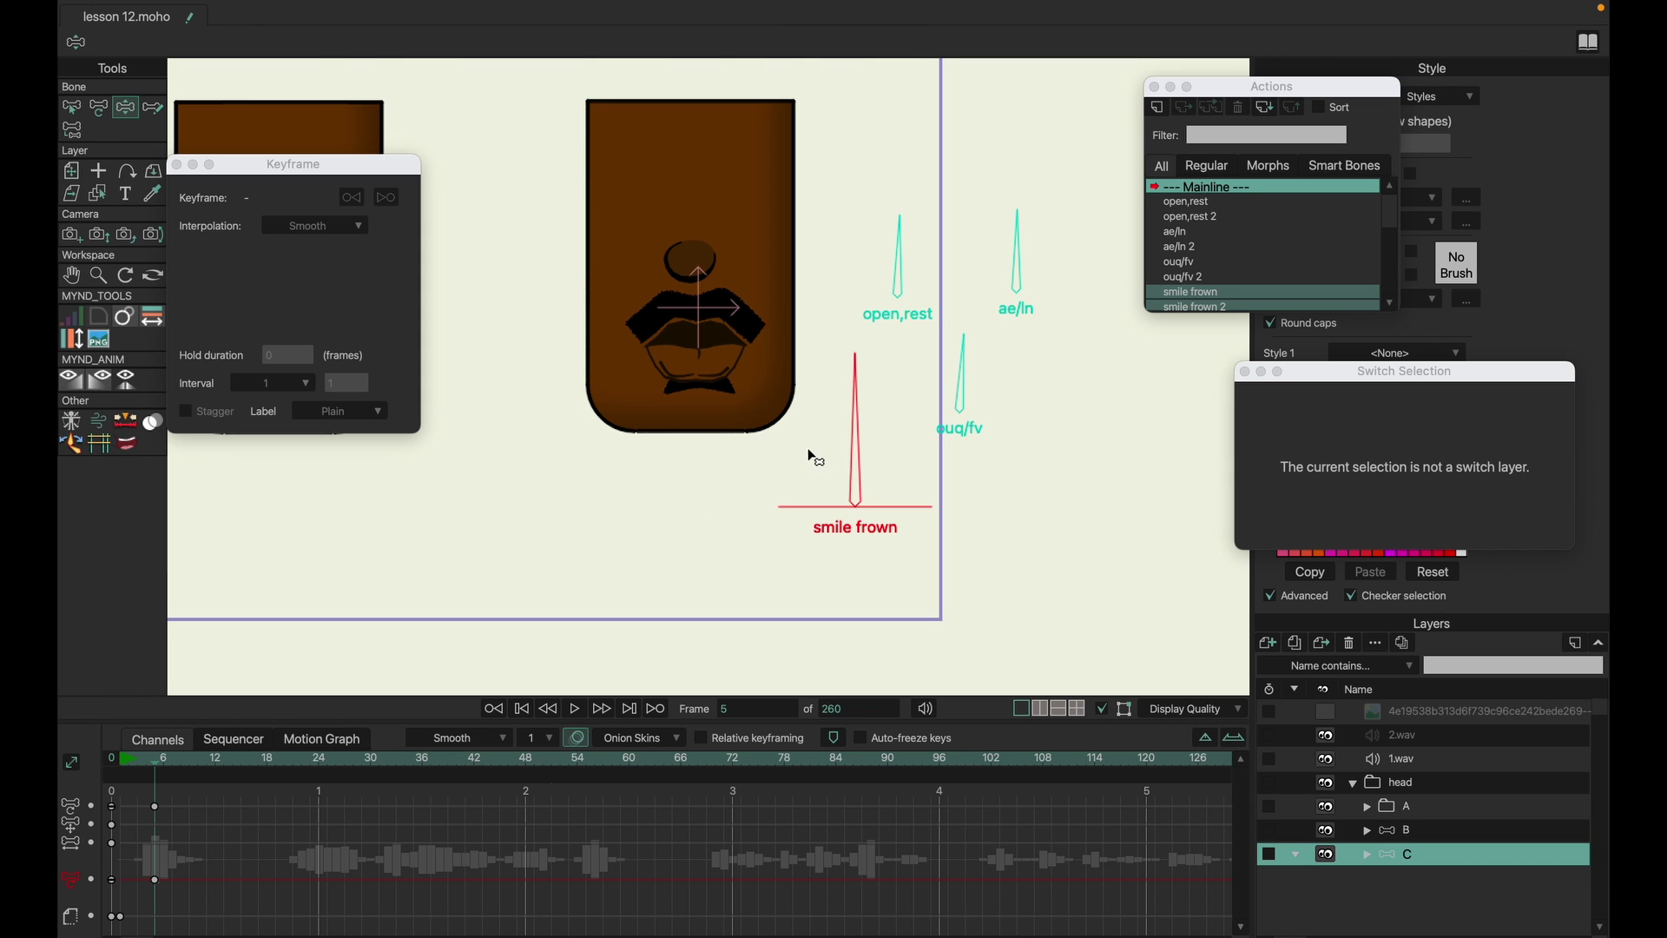
click(1367, 855)
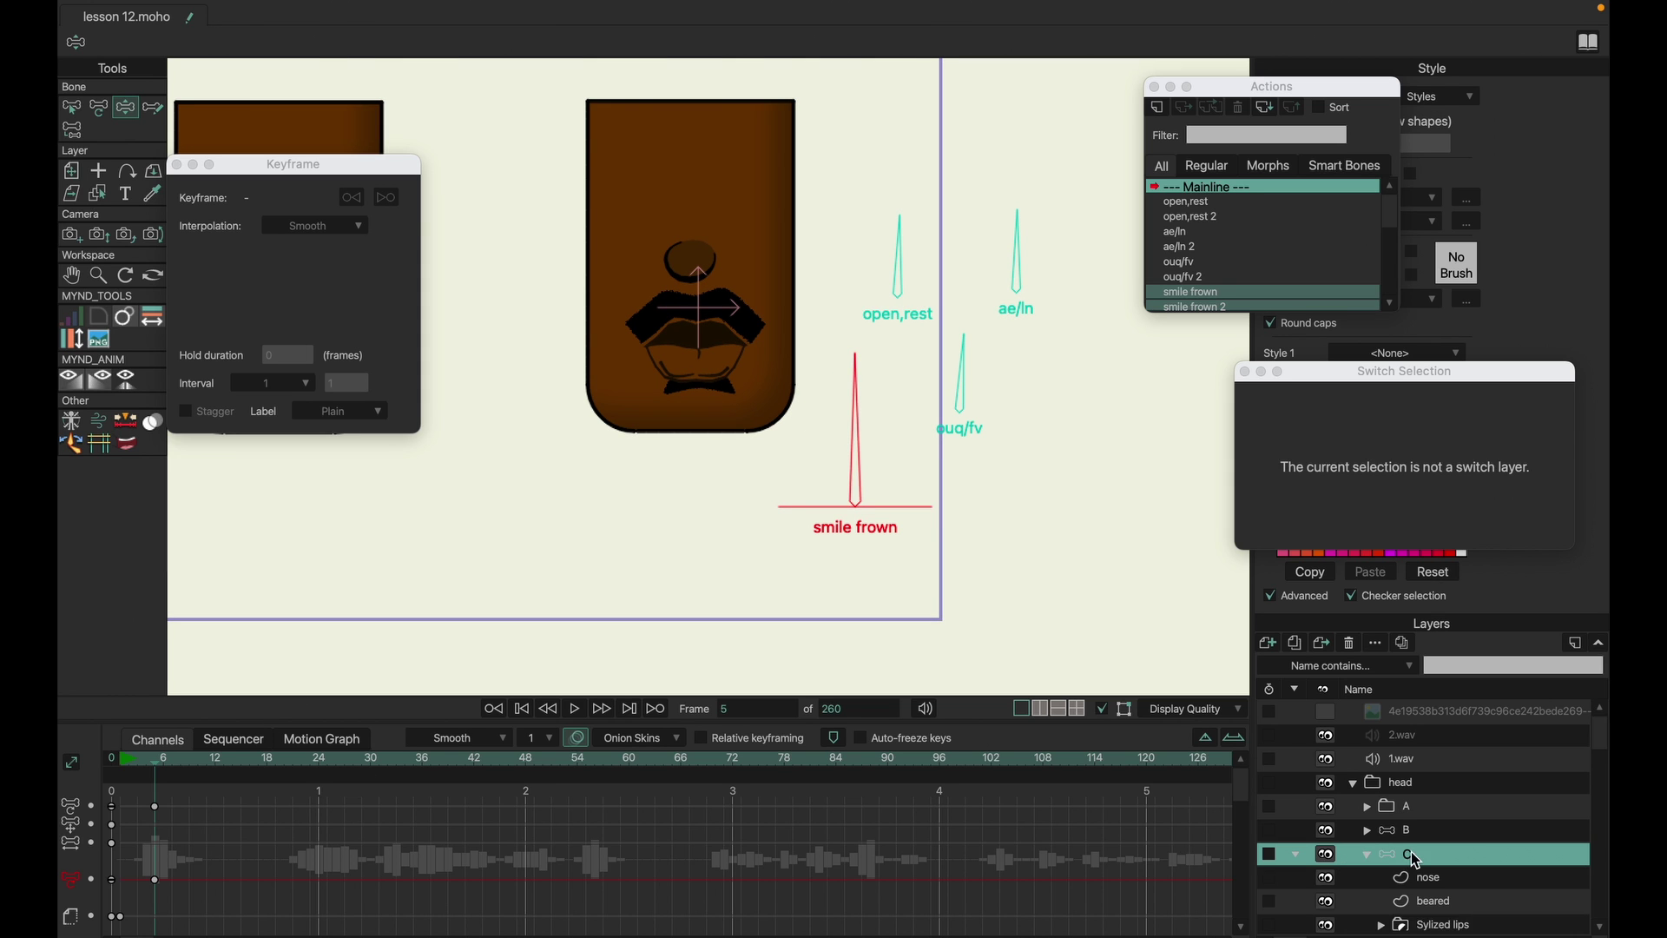
scroll(1415, 860, down, 2)
click(1426, 851)
scroll(1441, 866, down, 1)
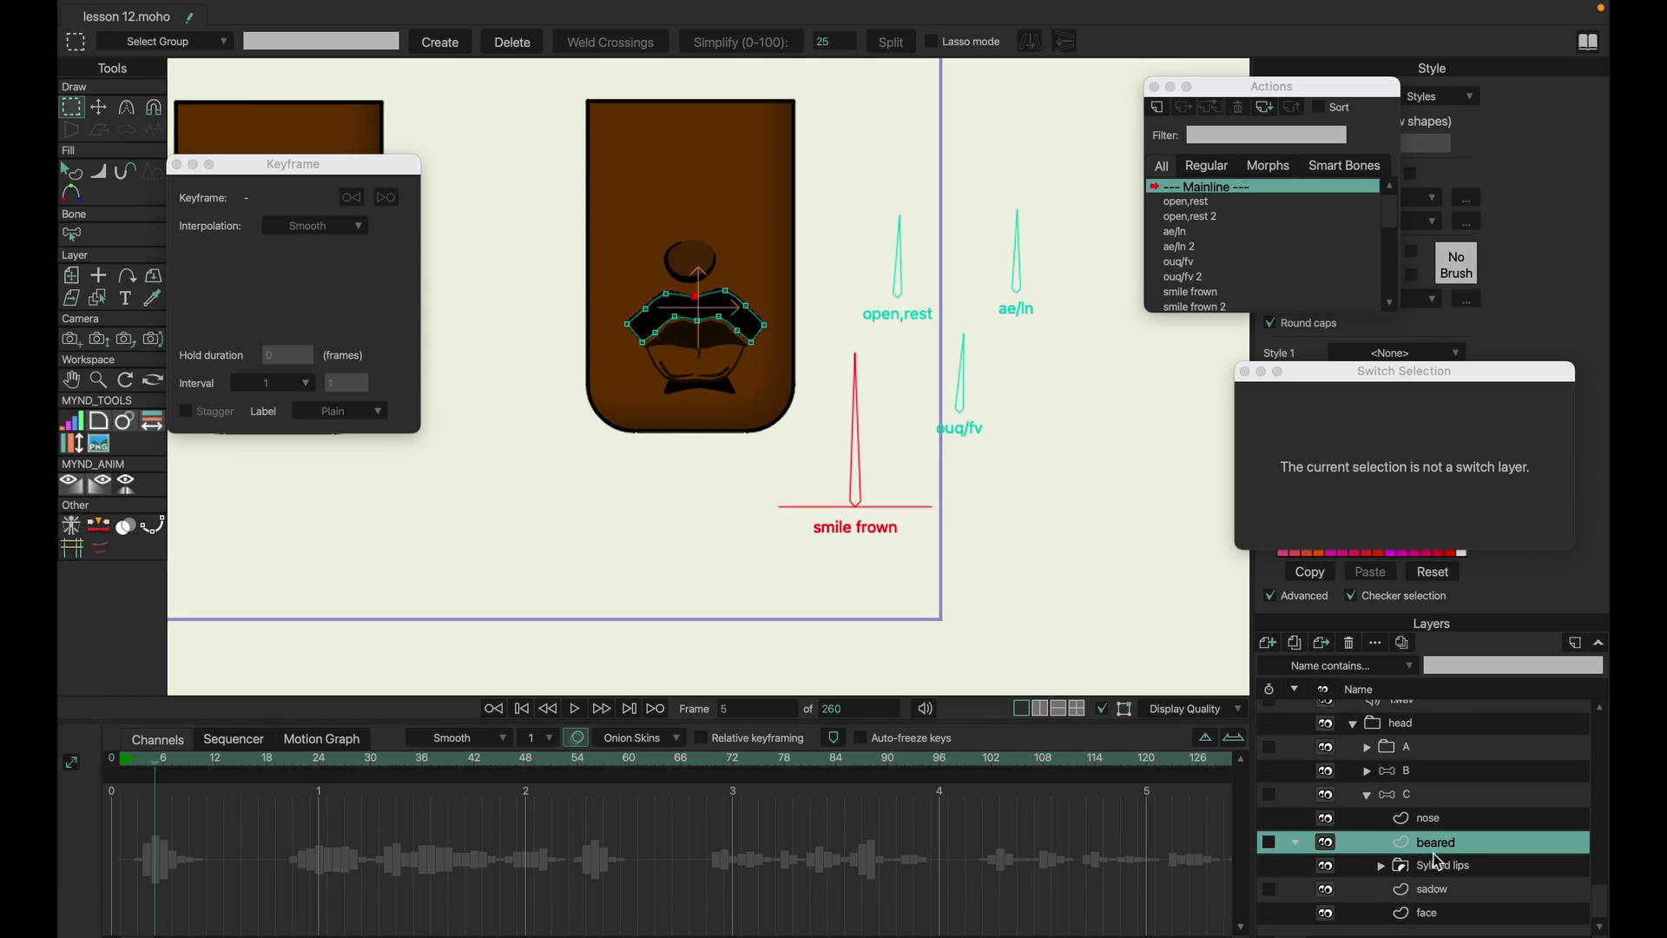
click(1435, 864)
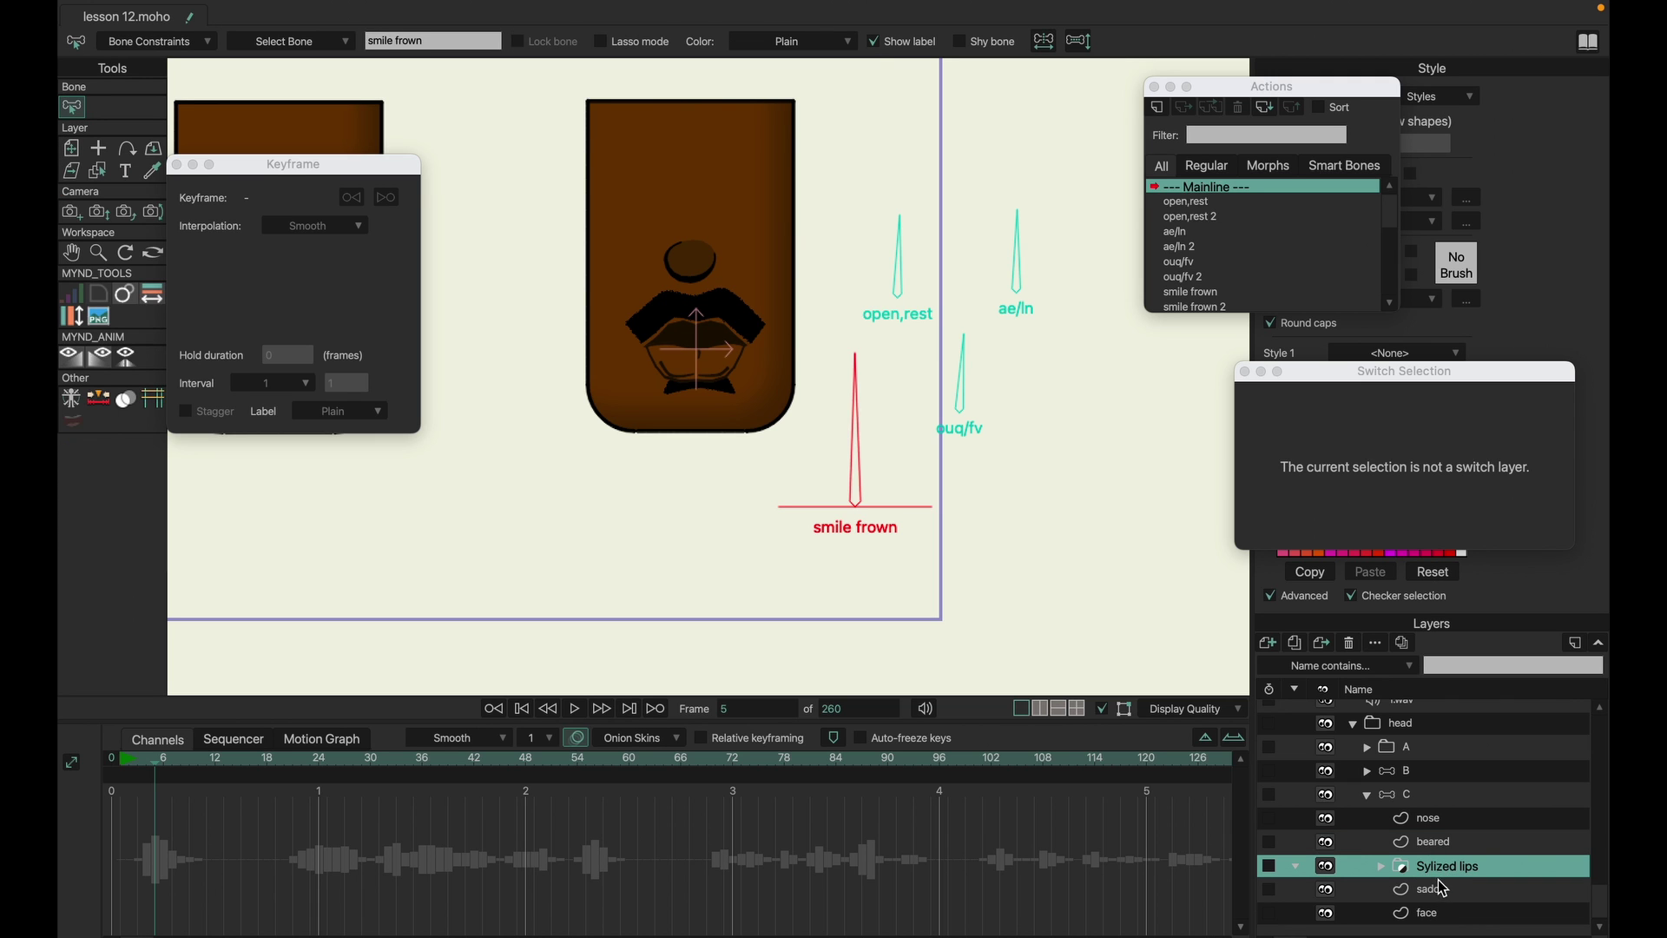
click(1438, 889)
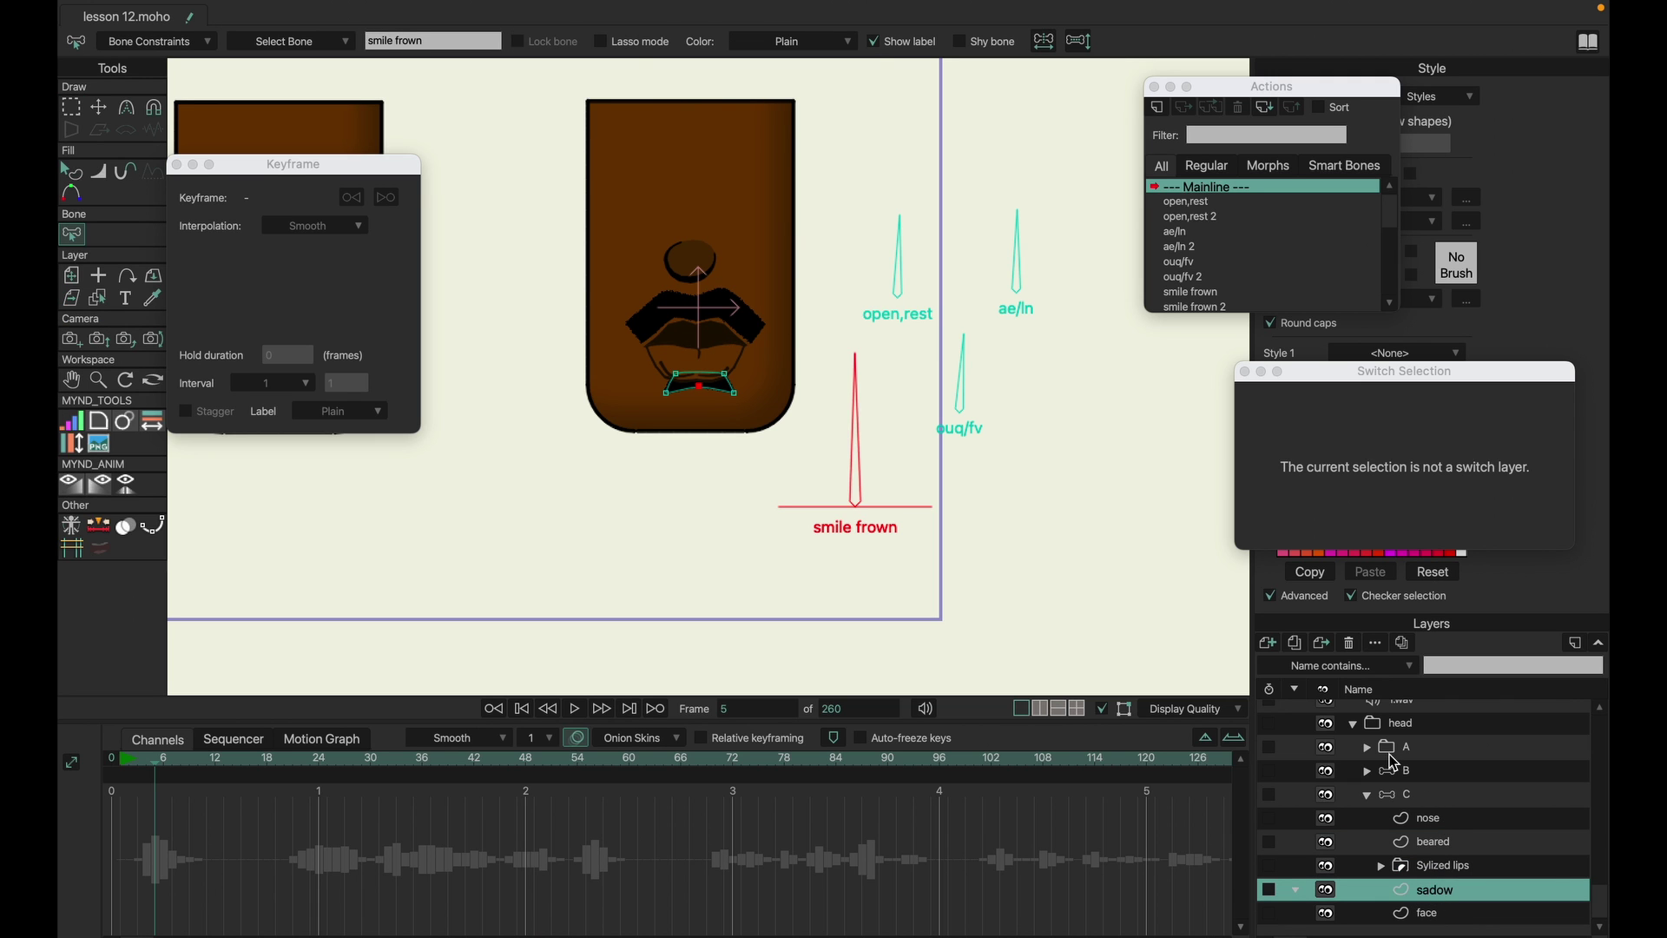
click(1437, 796)
click(1367, 794)
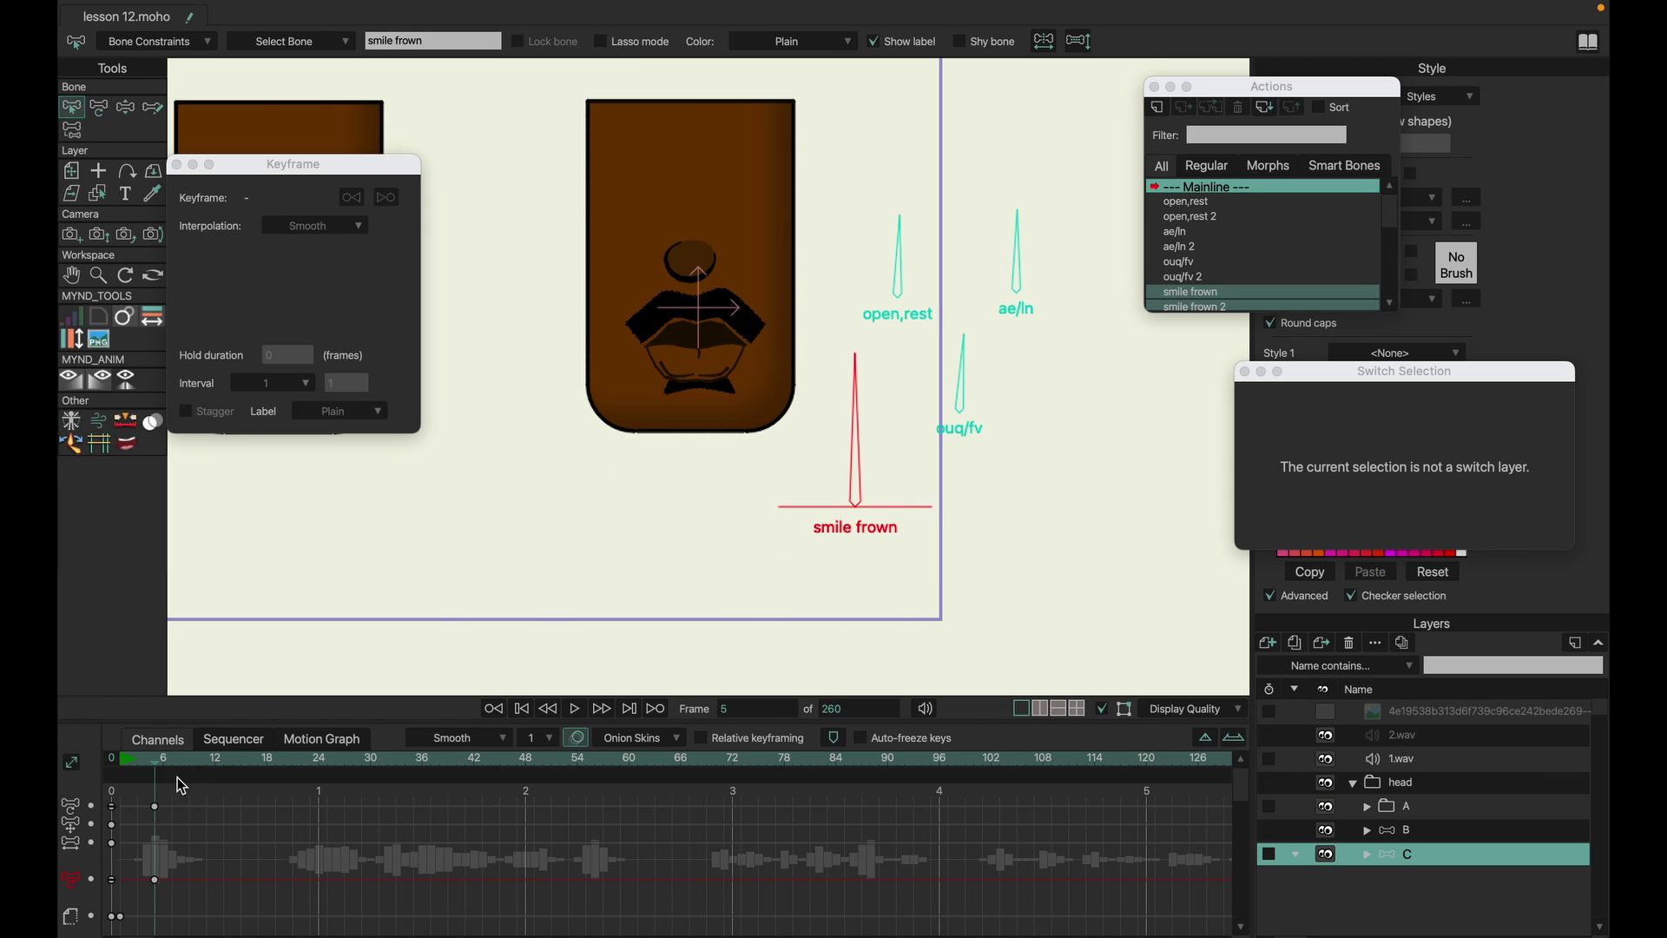
drag(164, 768, 94, 783)
- At frame 0, pan and zoom out until heads A, B and C sit side by side
click(94, 784)
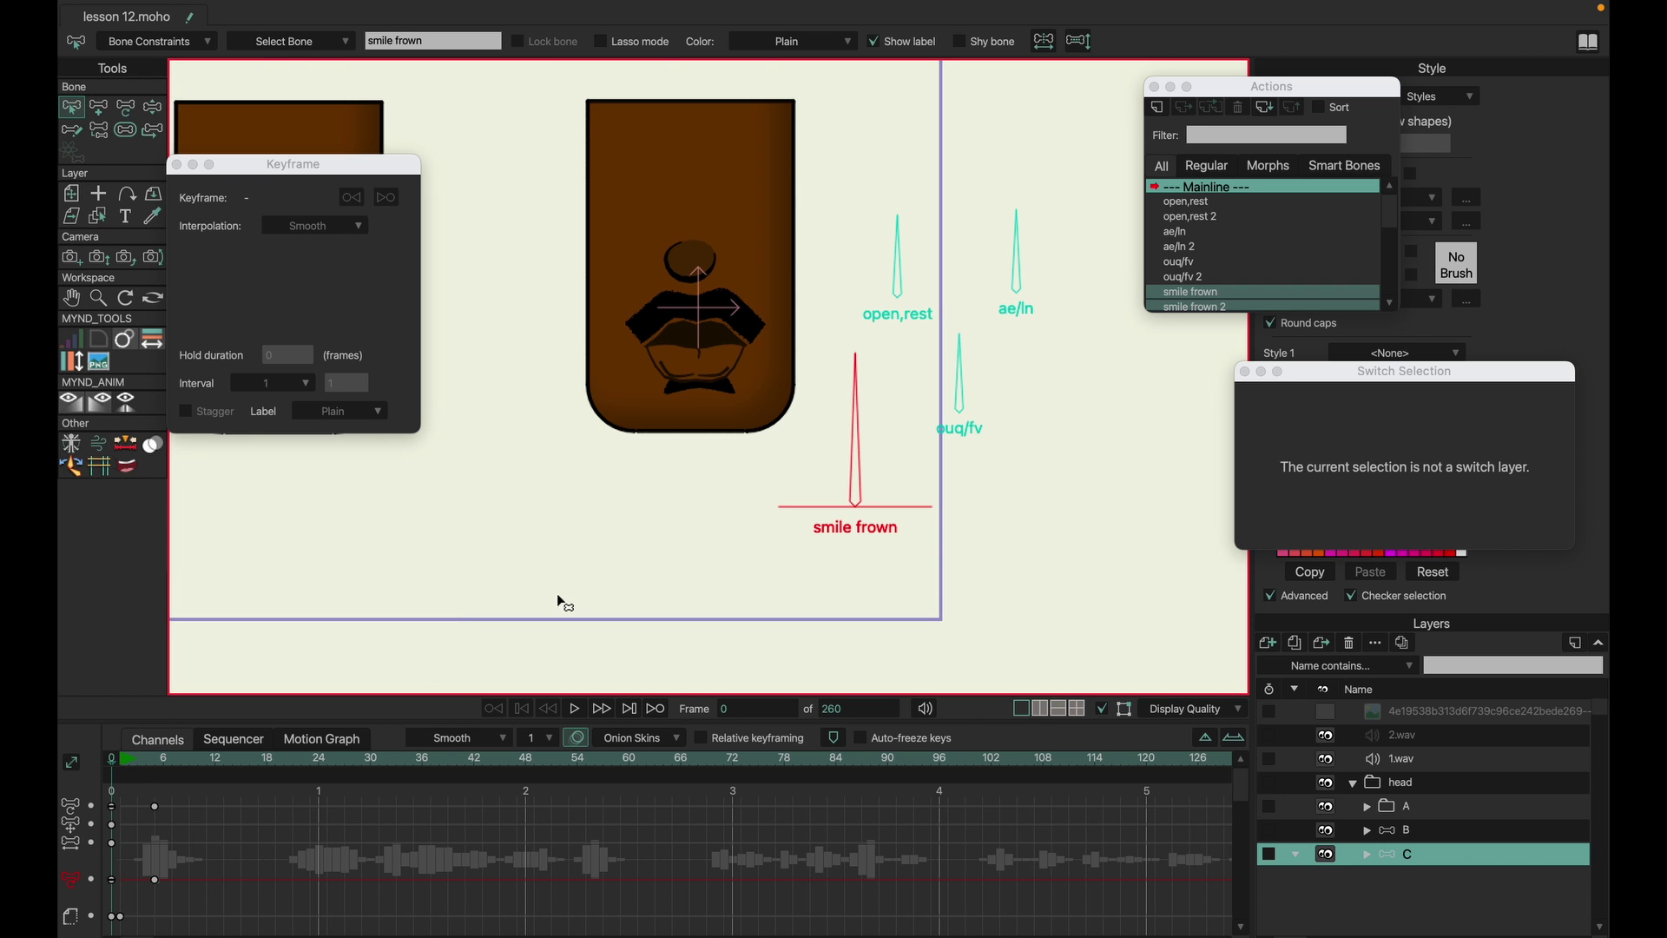
drag(521, 417, 886, 438)
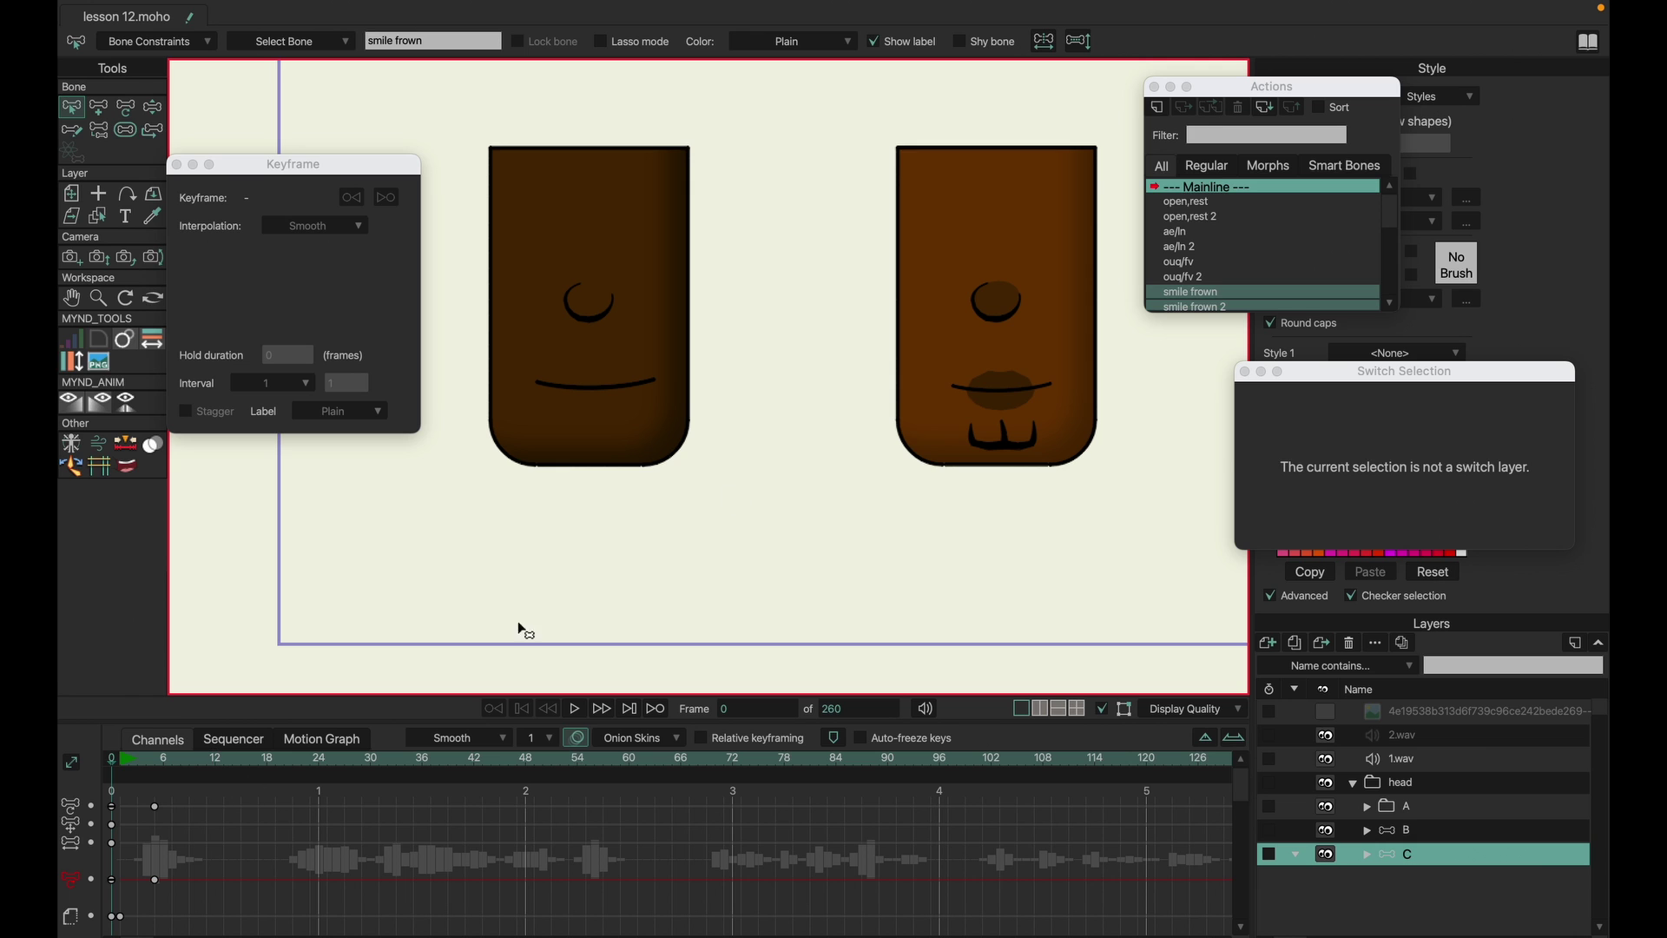
scroll(779, 447, down, 2)
drag(959, 439, 800, 491)
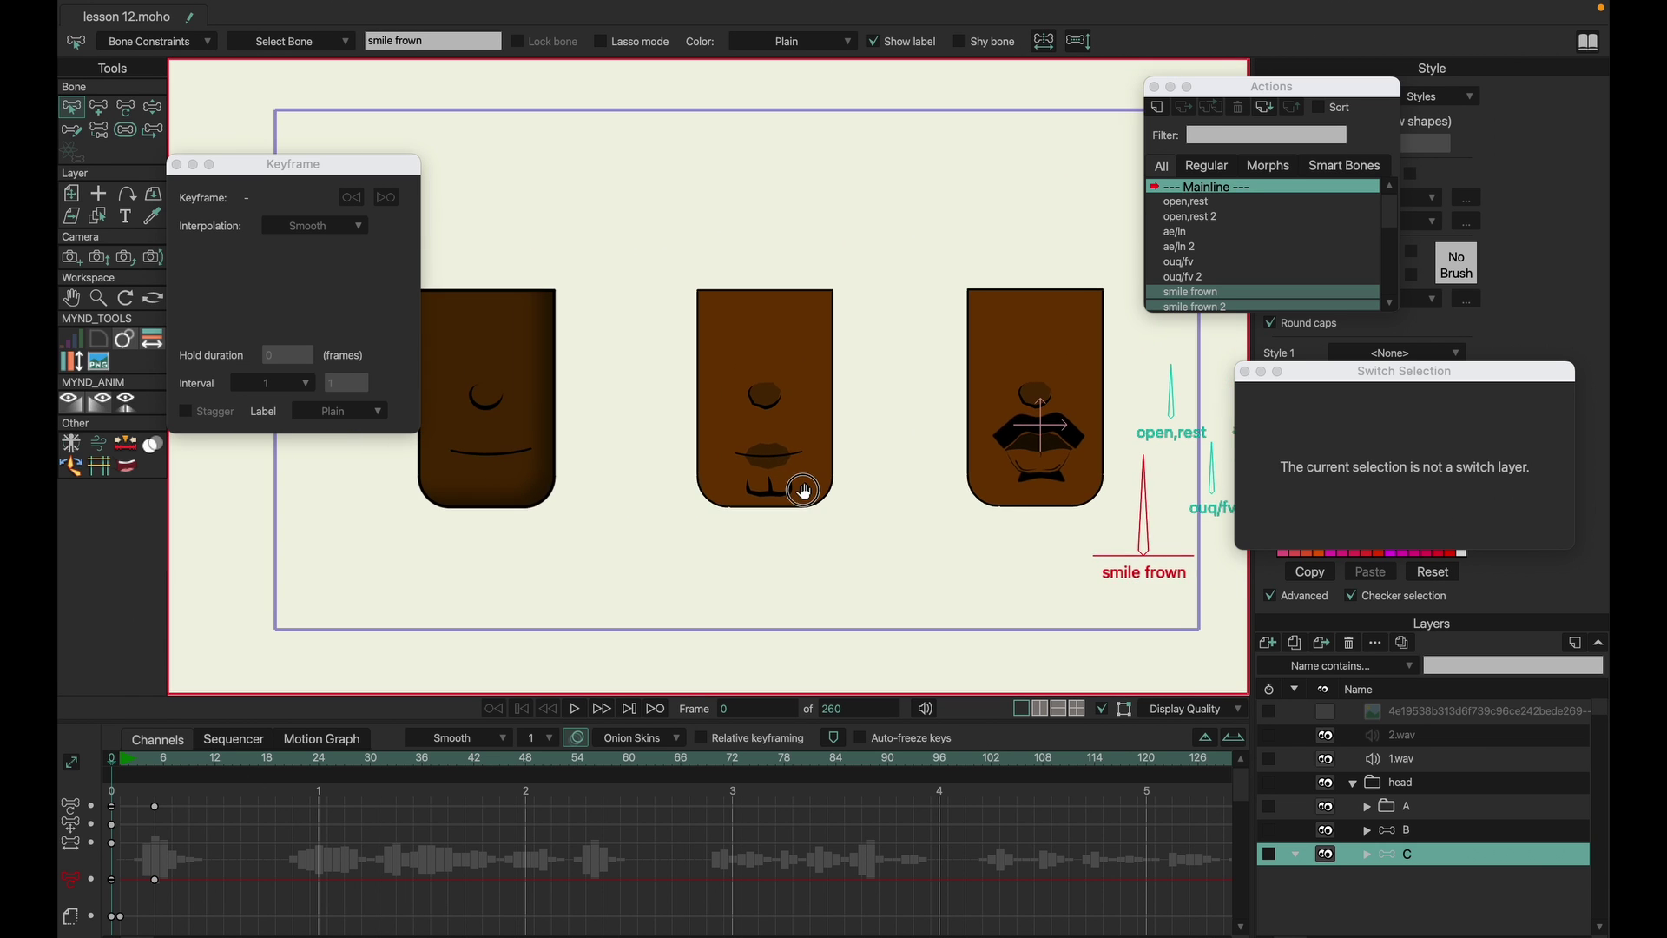